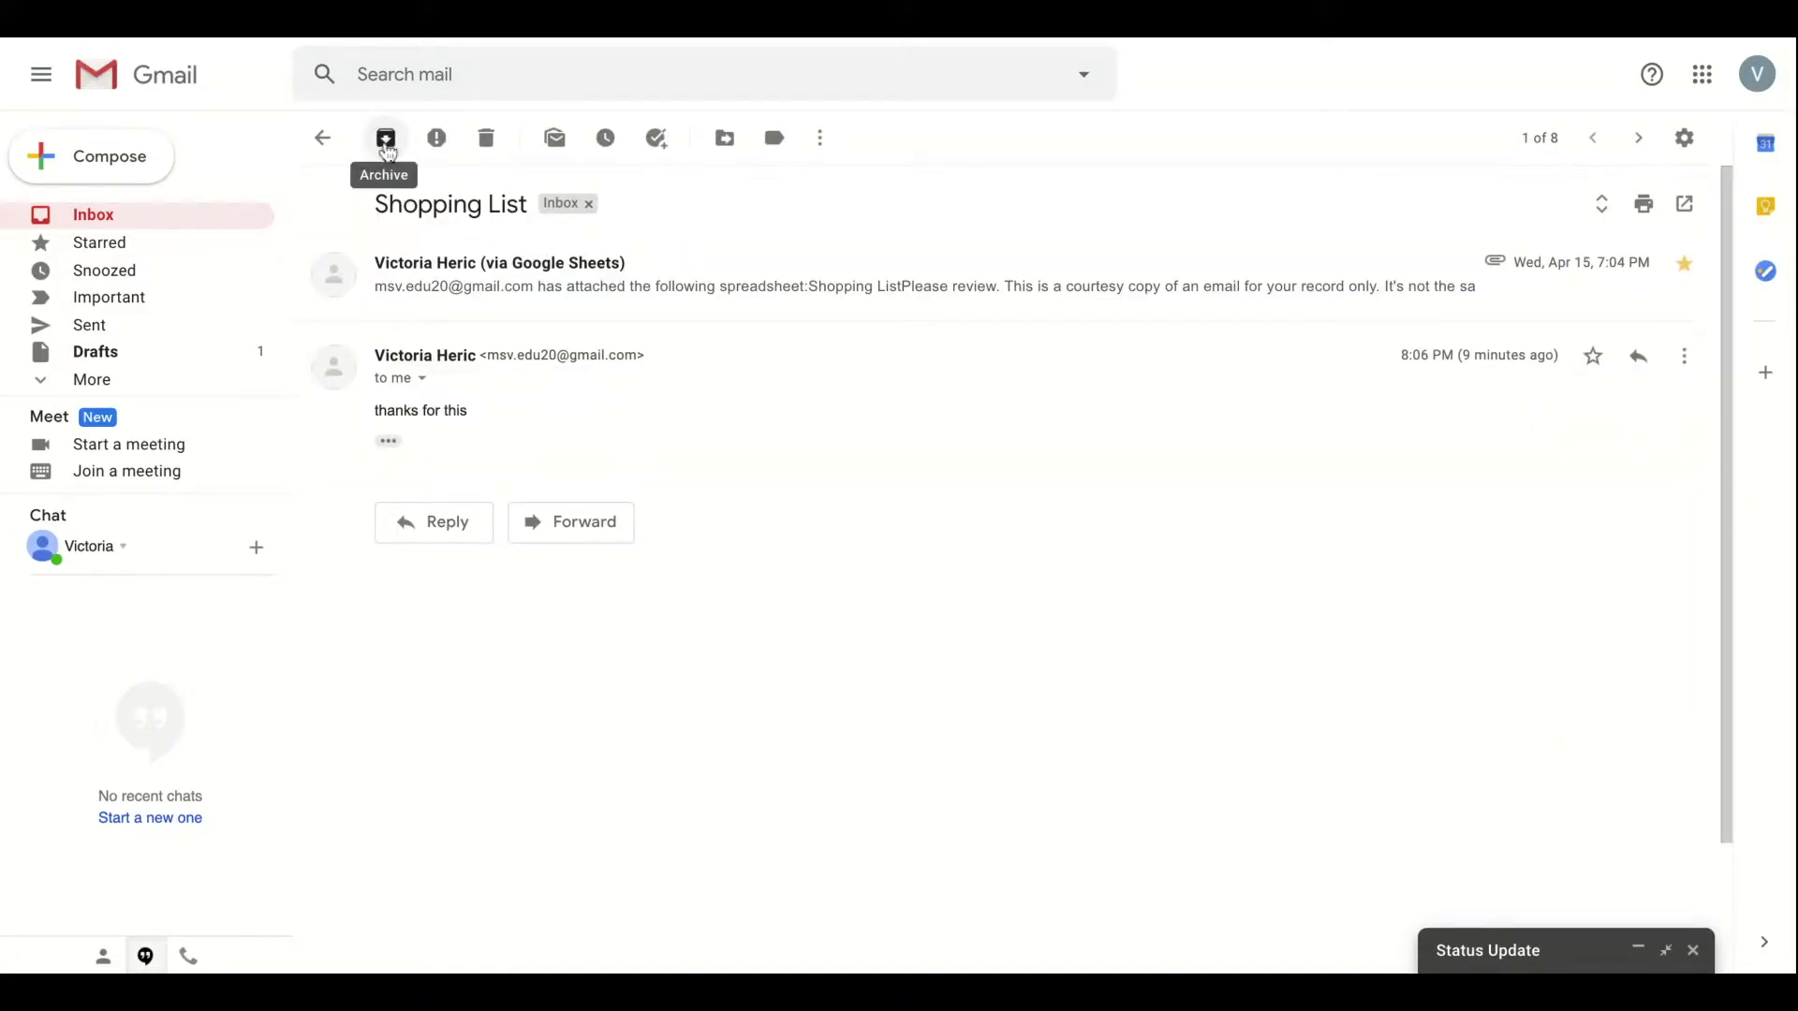
# - Archive the Shopping List conversation and reopen it from All Mail
pyautogui.click(386, 140)
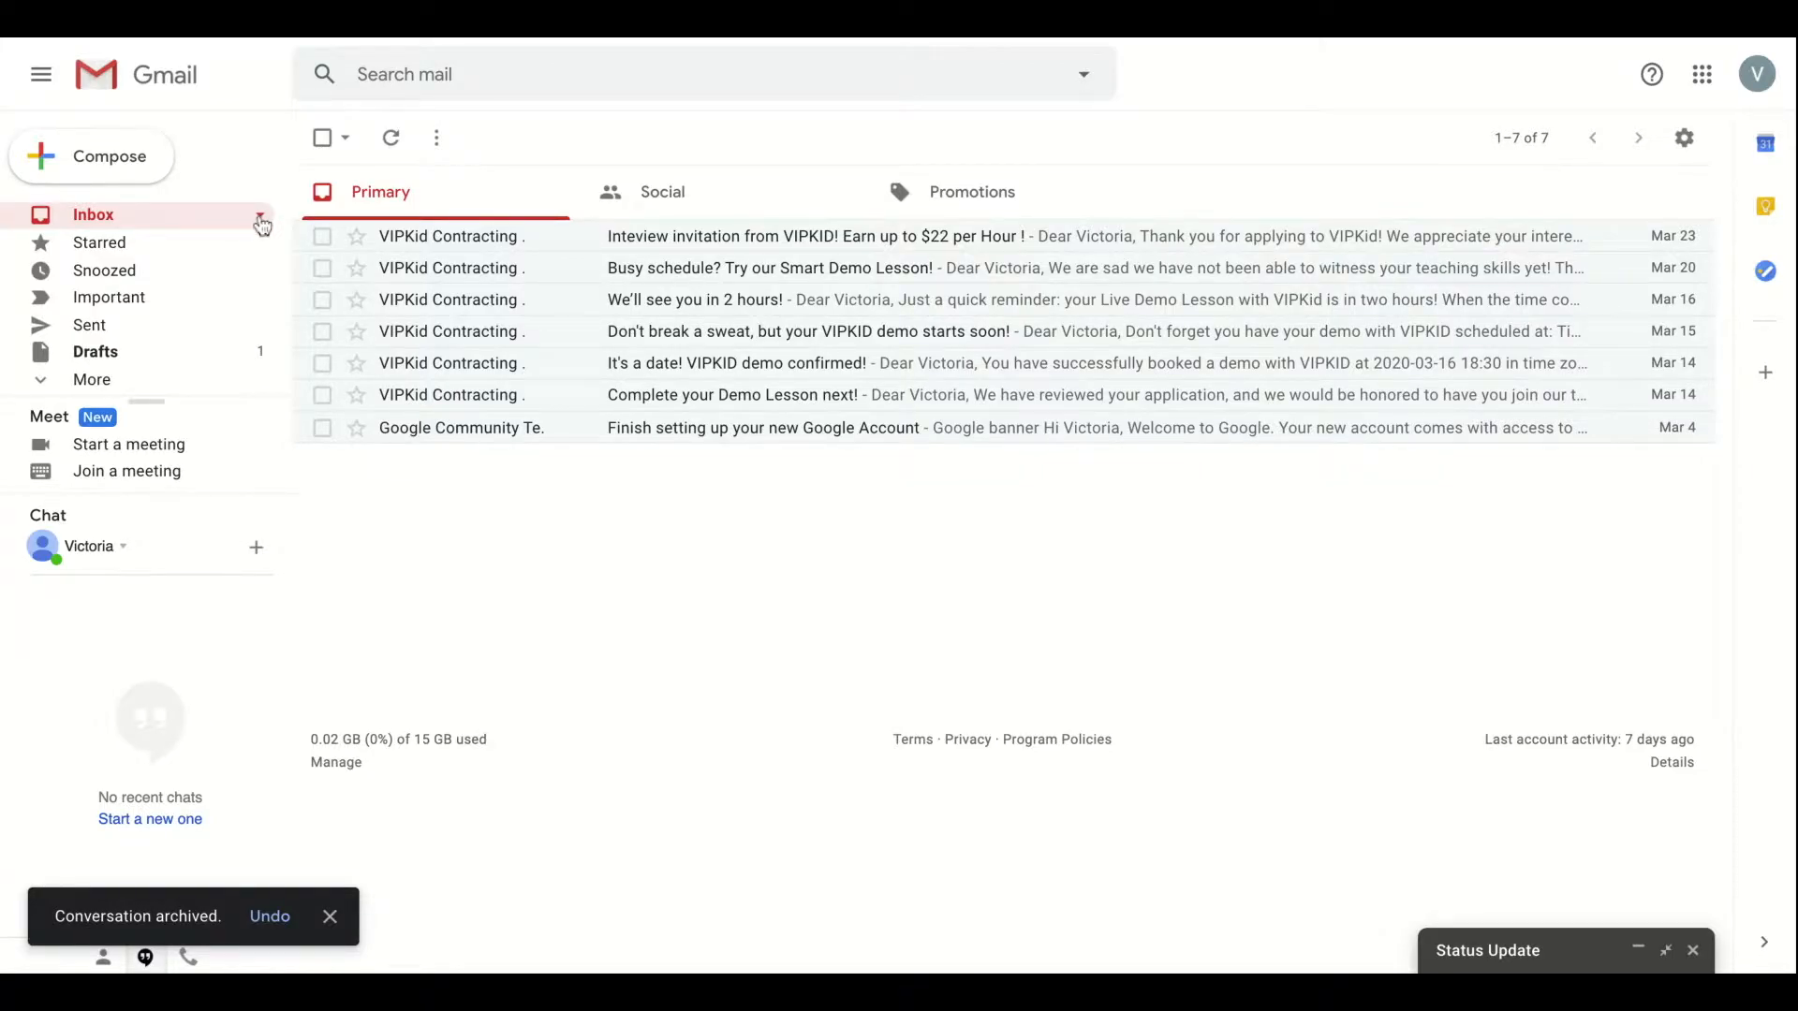
pyautogui.click(107, 380)
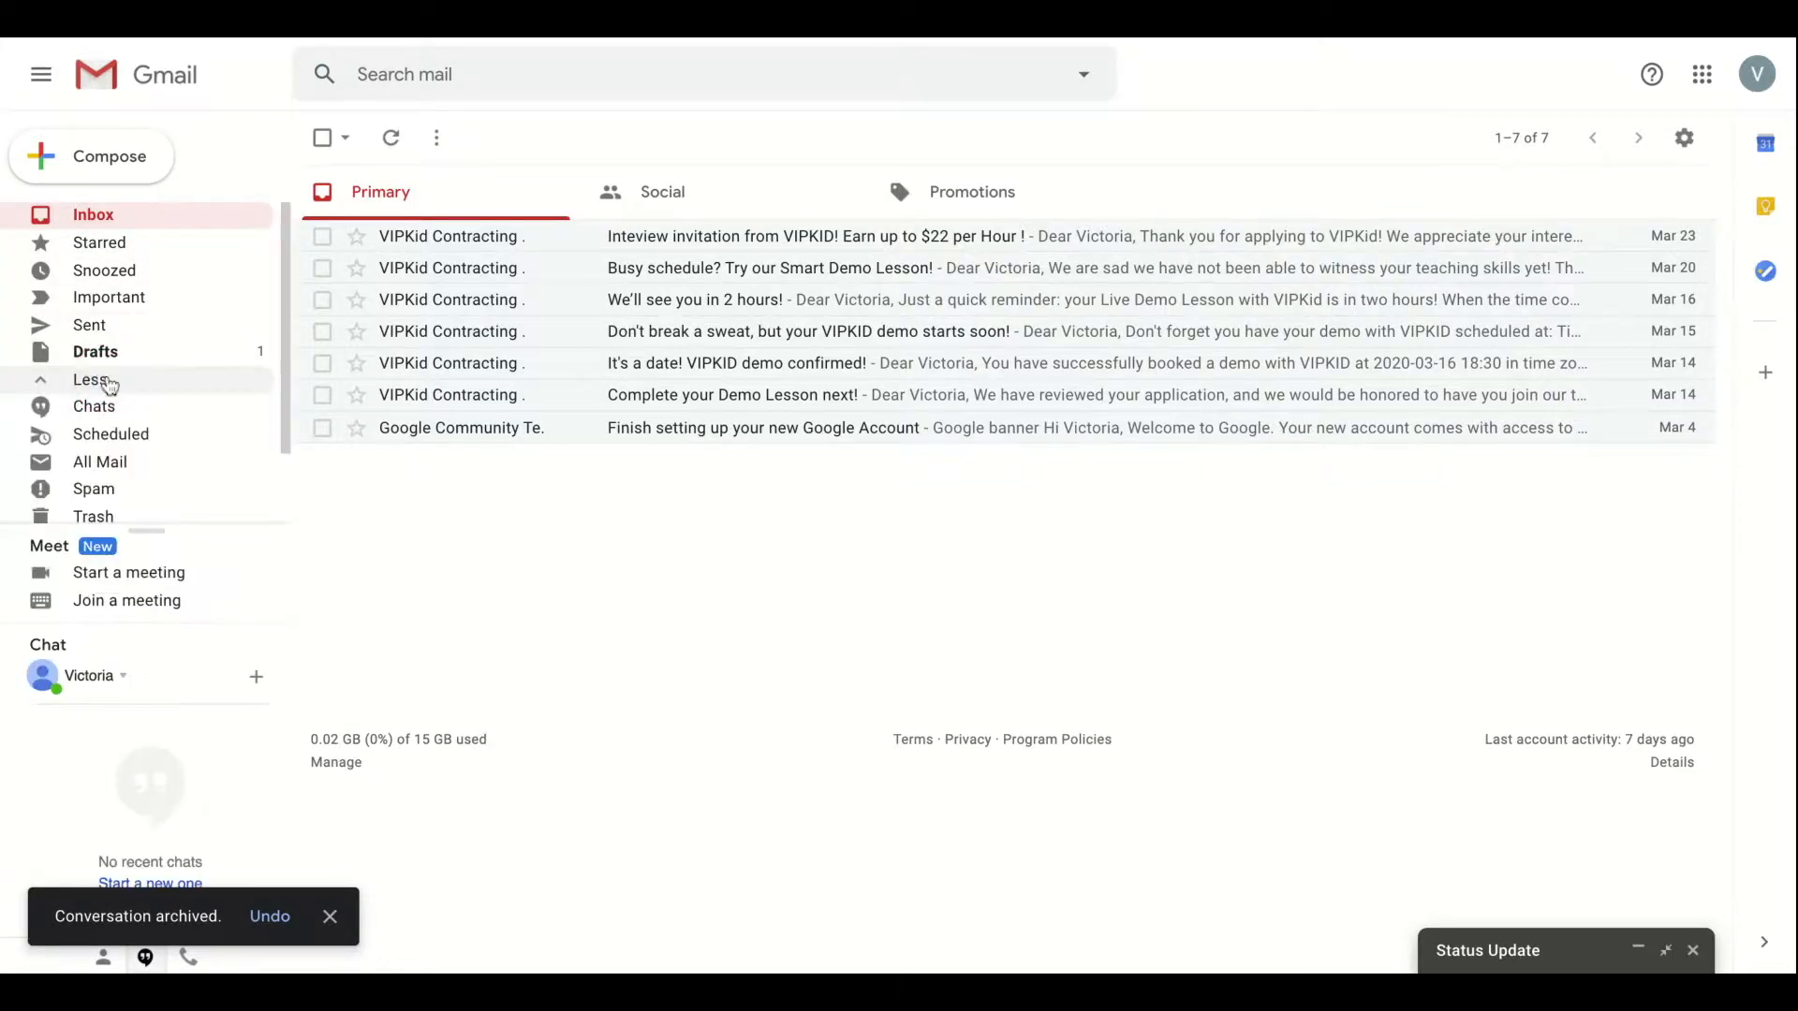
pyautogui.click(113, 462)
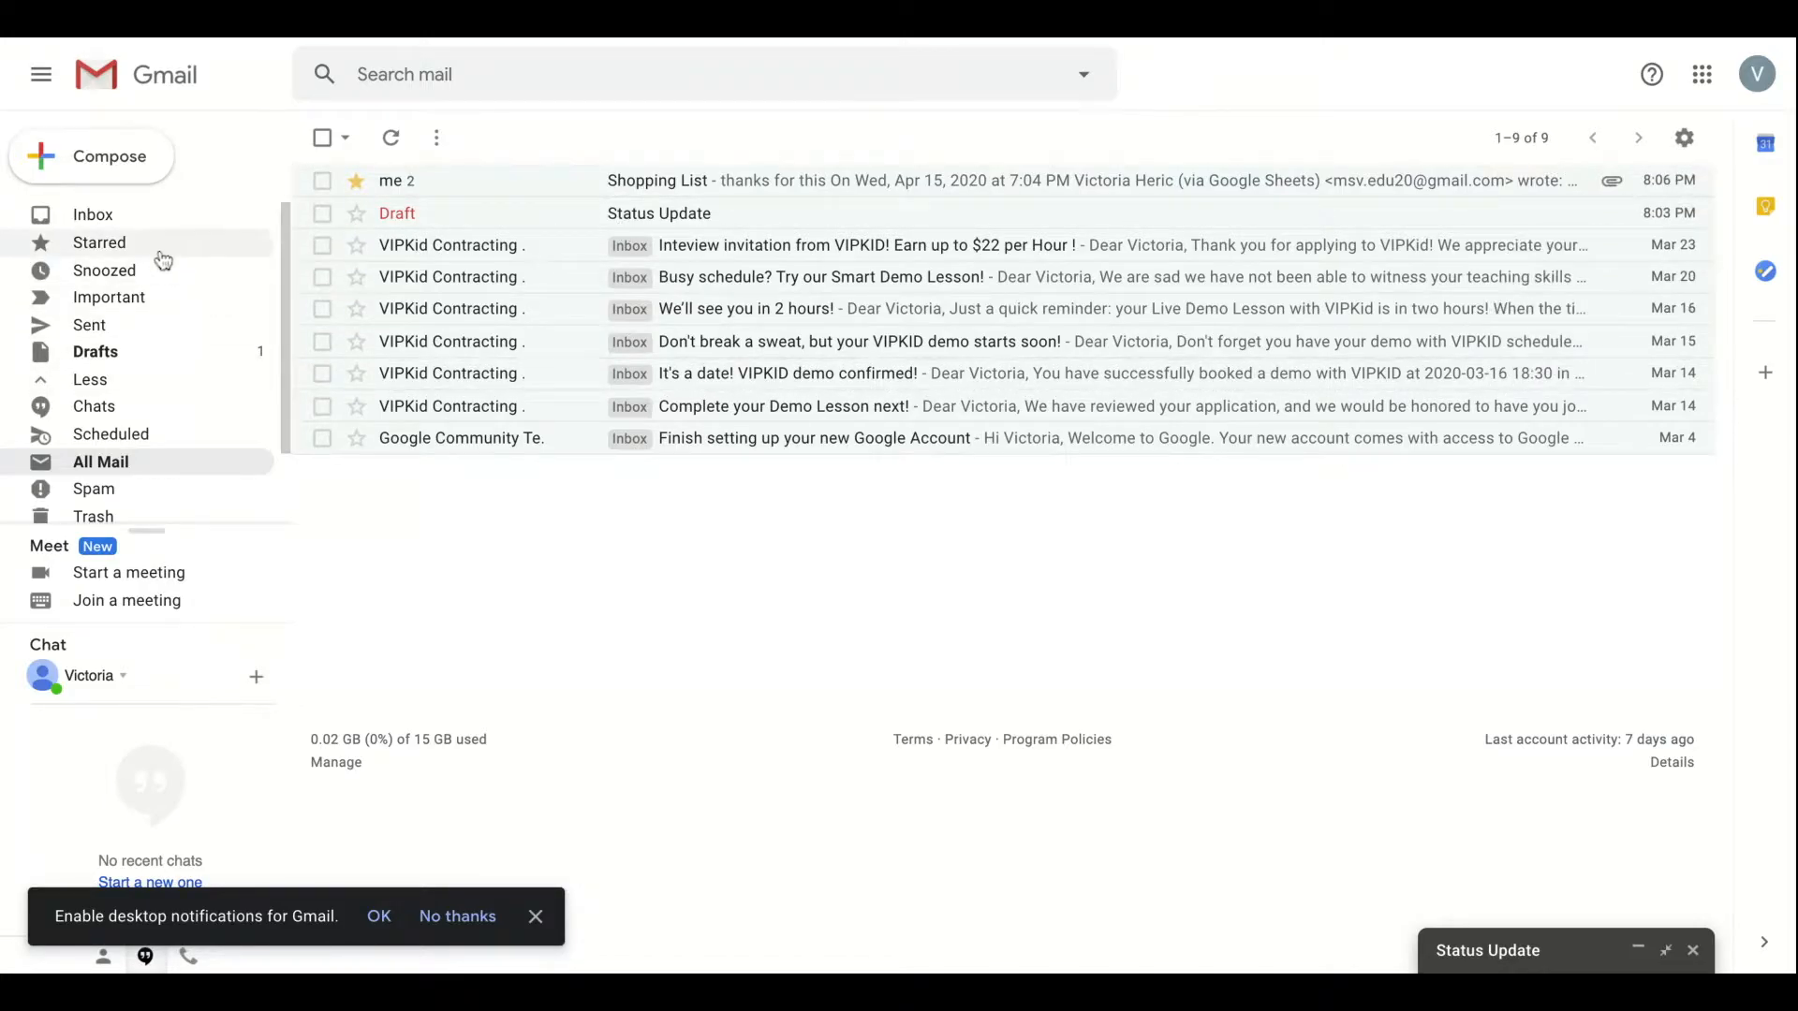
pyautogui.click(671, 188)
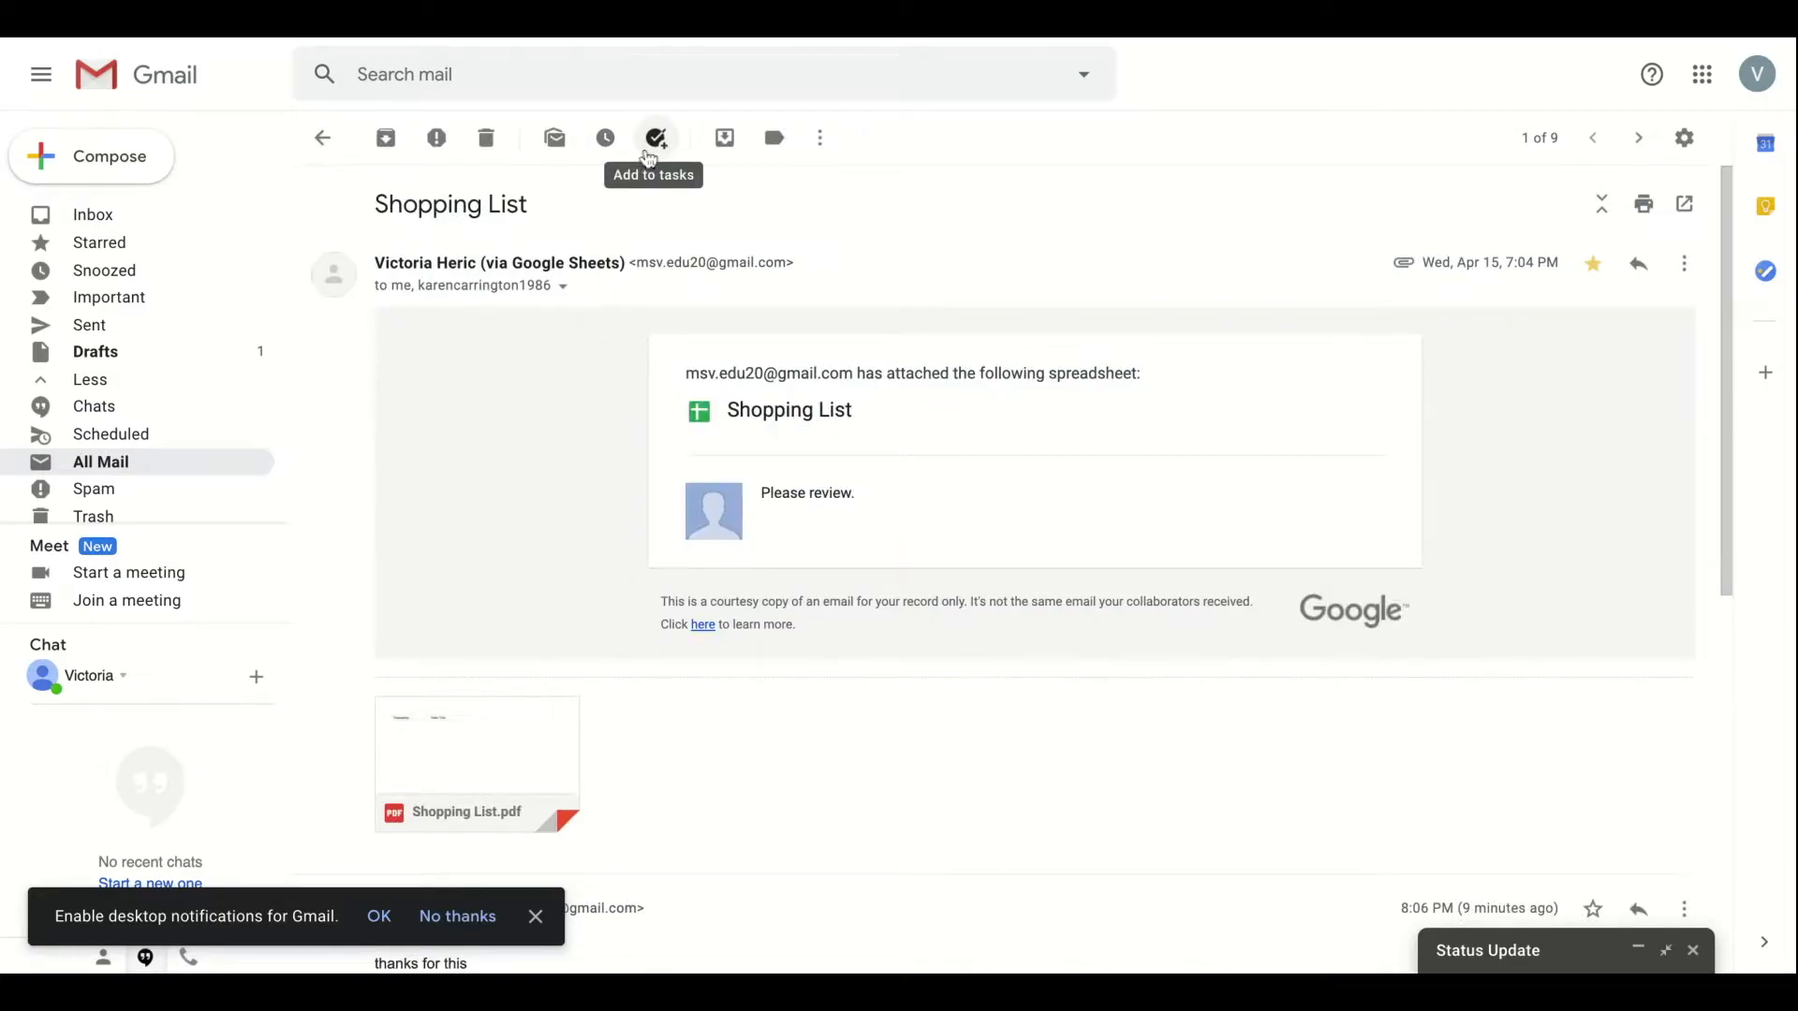
# - View the snooze options for the Shopping List email, leave without snoozing it, and dismiss the desktop notifications prompt
pyautogui.click(603, 141)
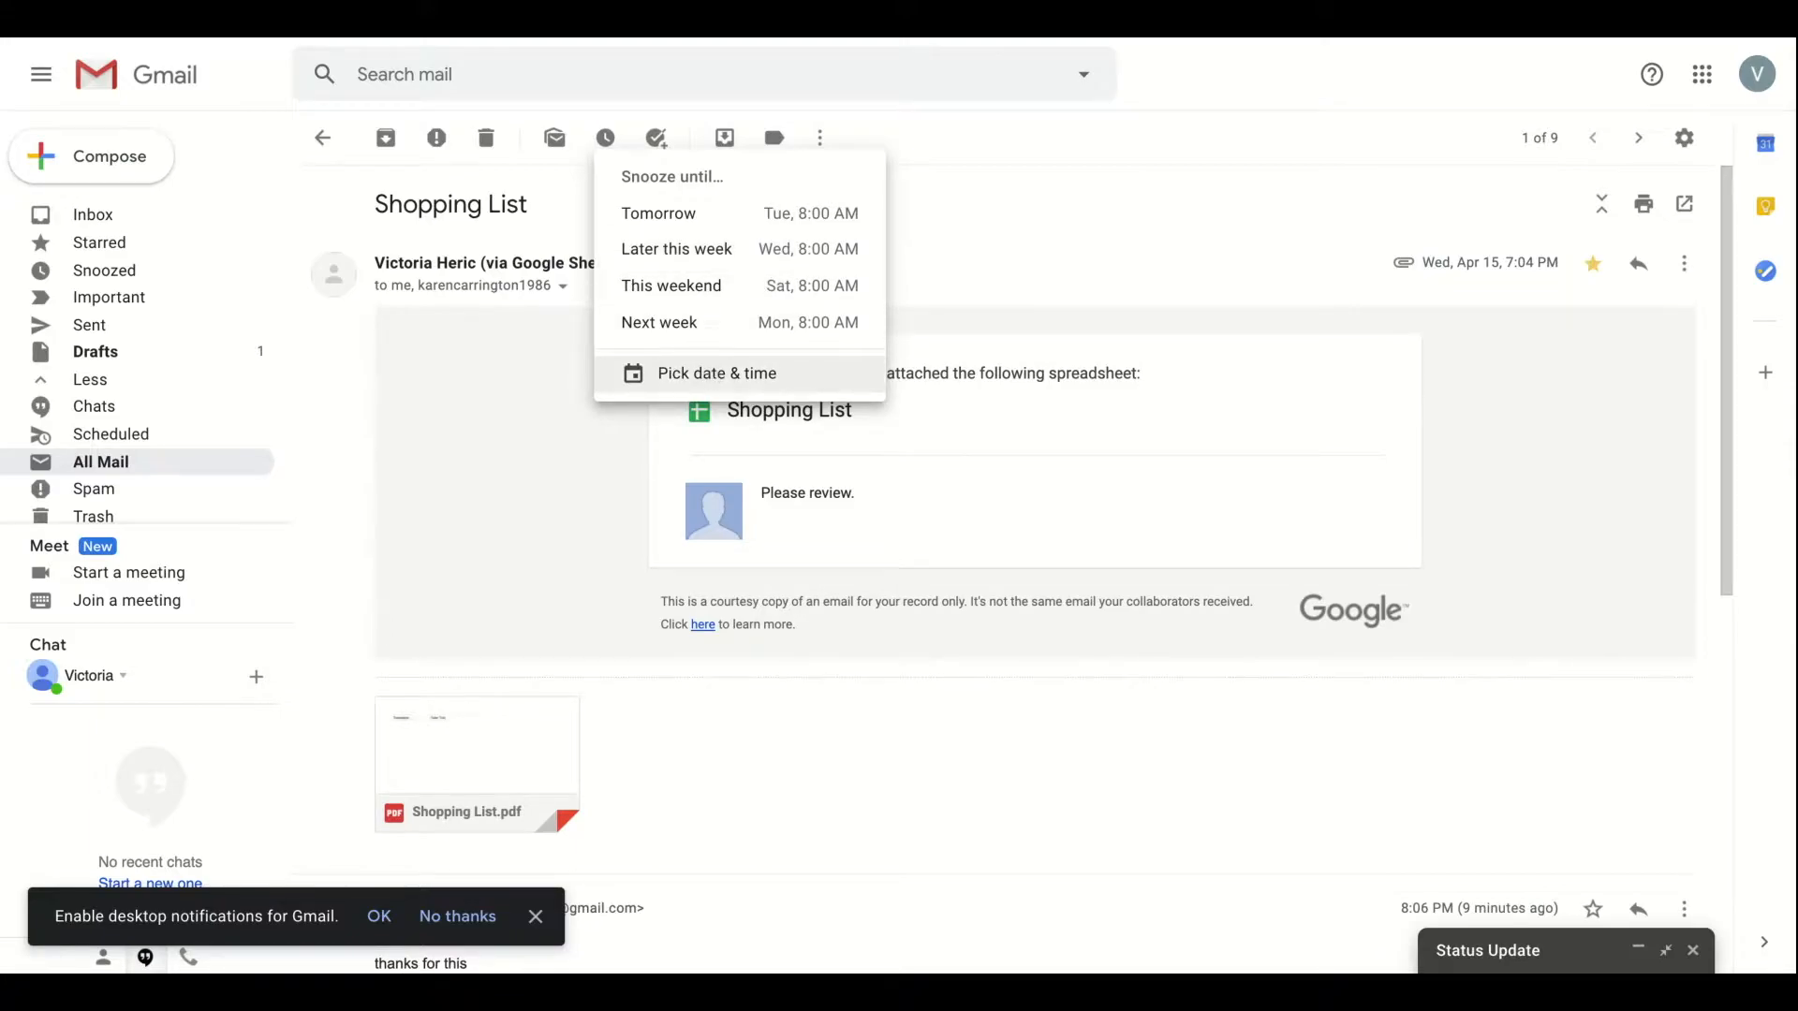
pyautogui.click(562, 405)
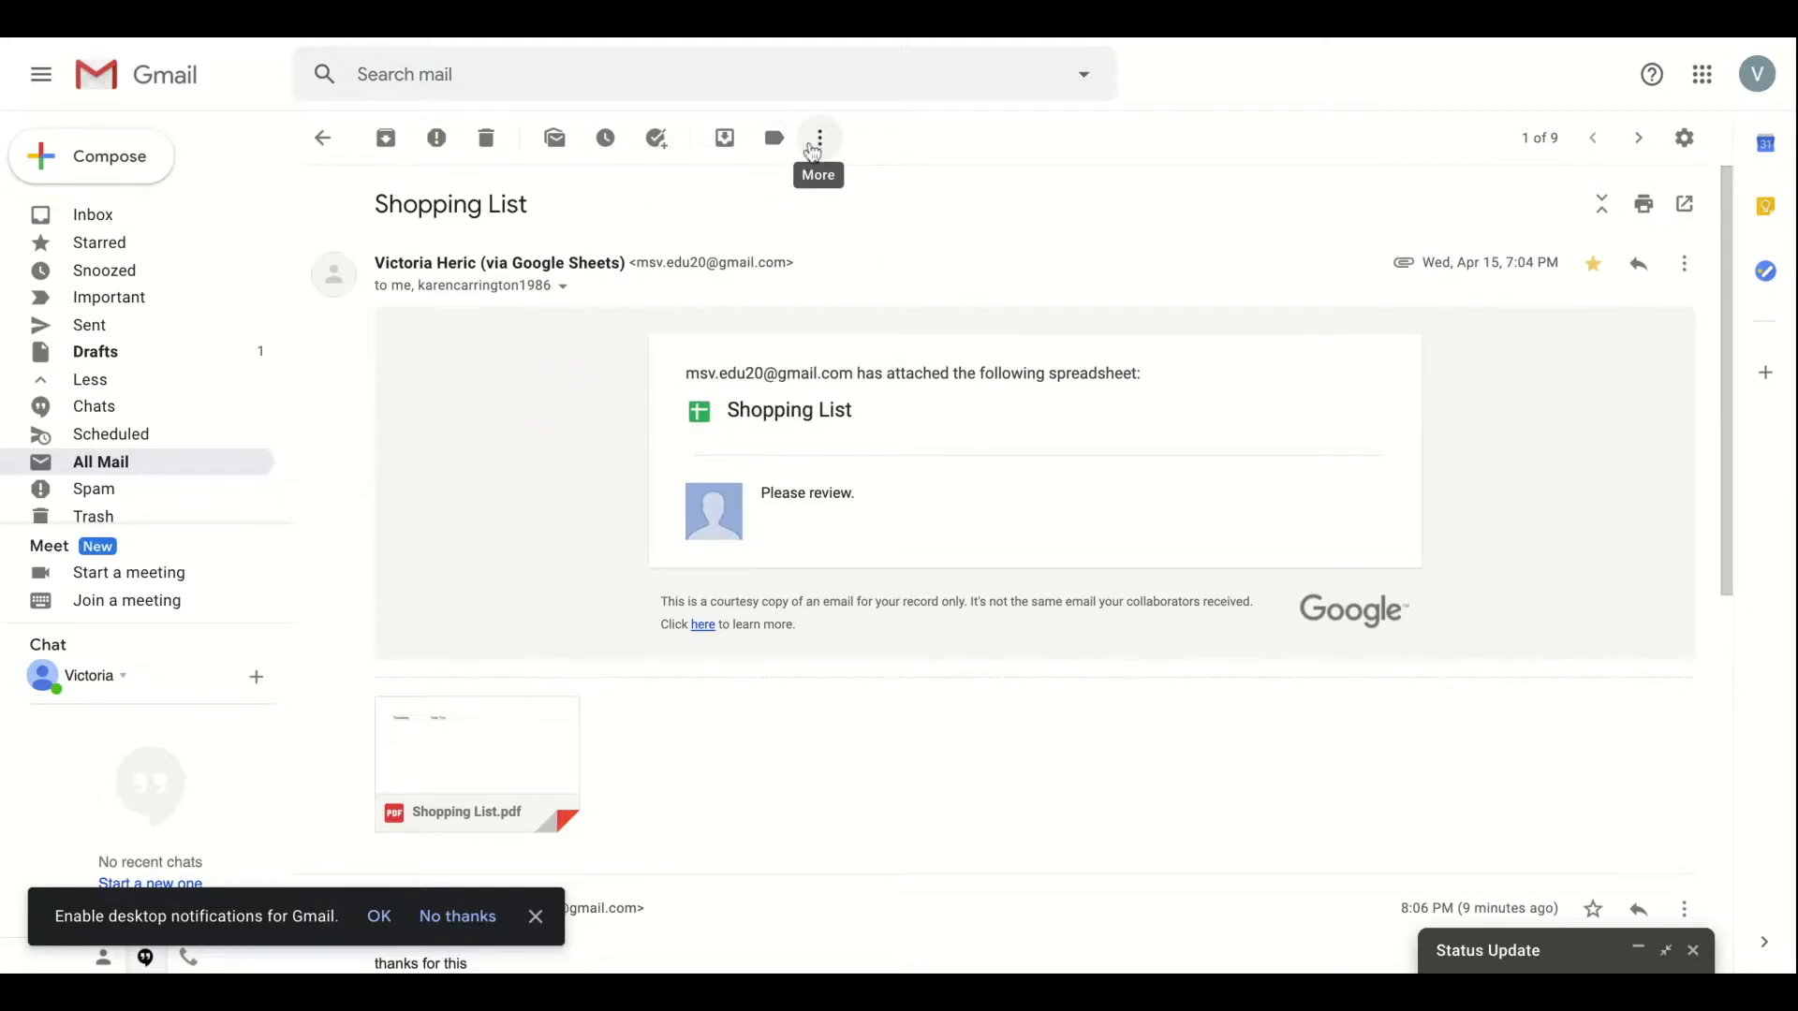
pyautogui.click(535, 916)
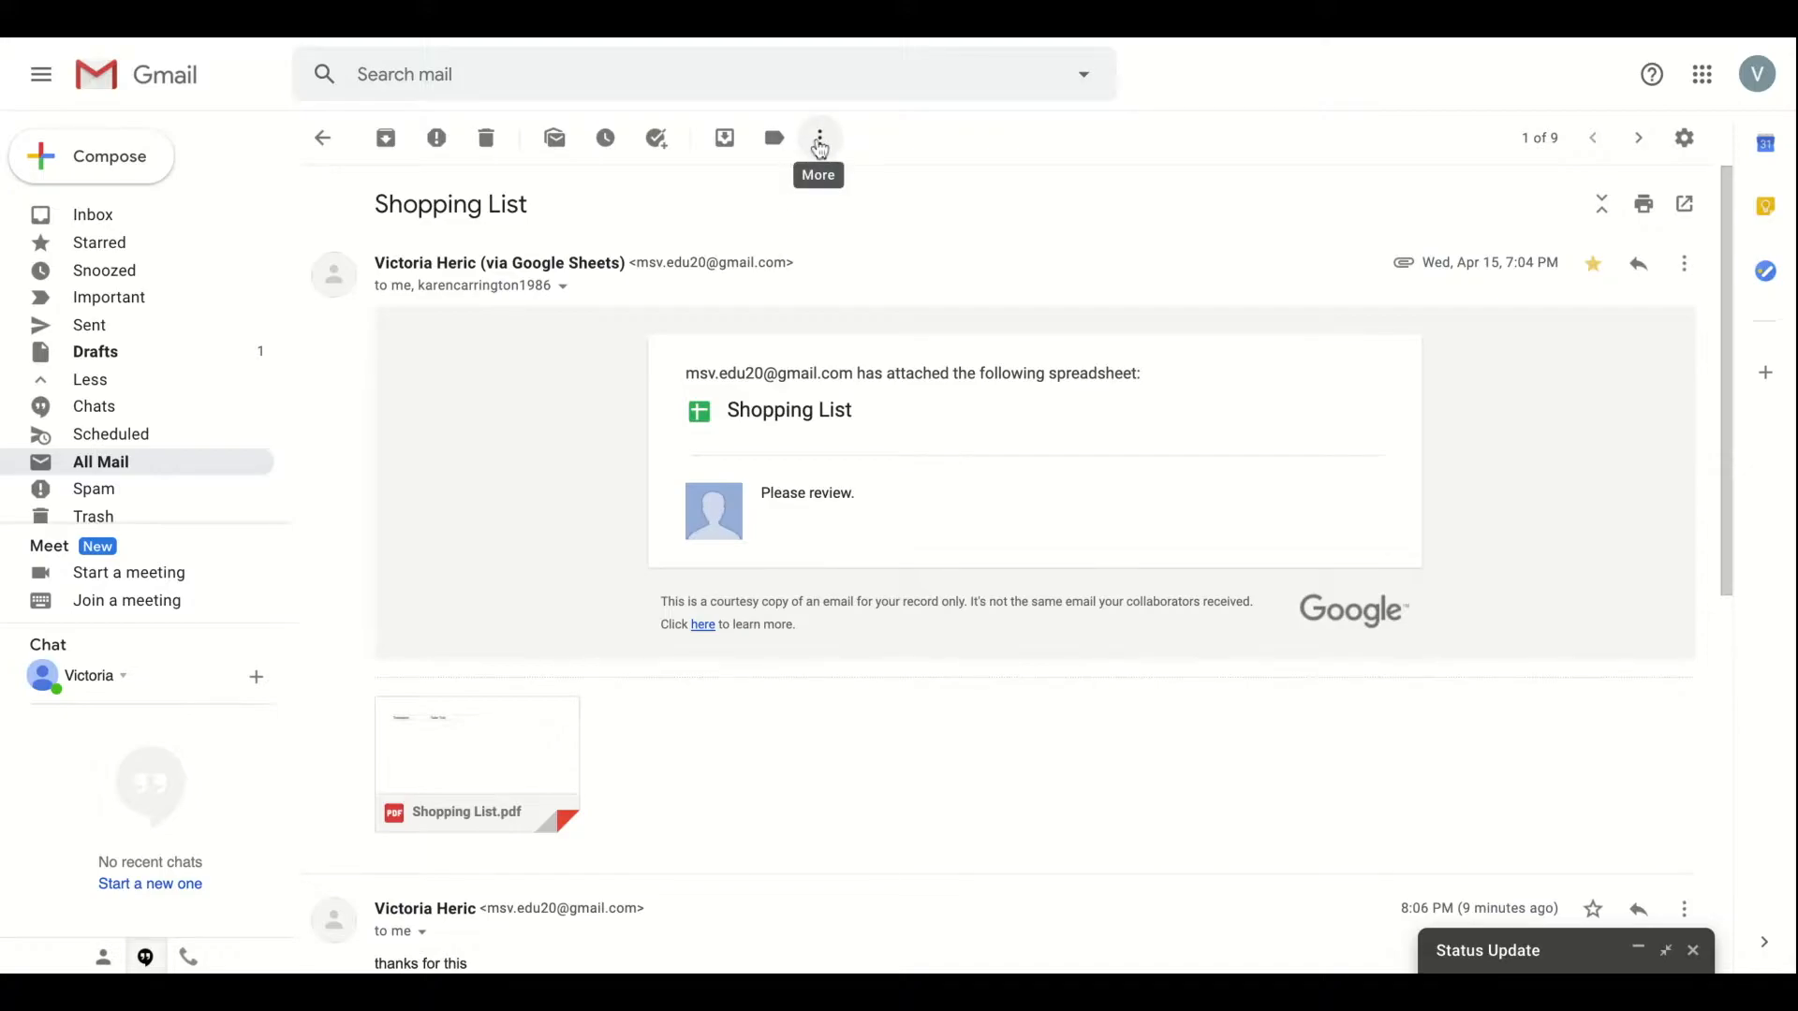
# - Create a new label with the contact's first name and apply it to the Shopping List email
pyautogui.click(783, 140)
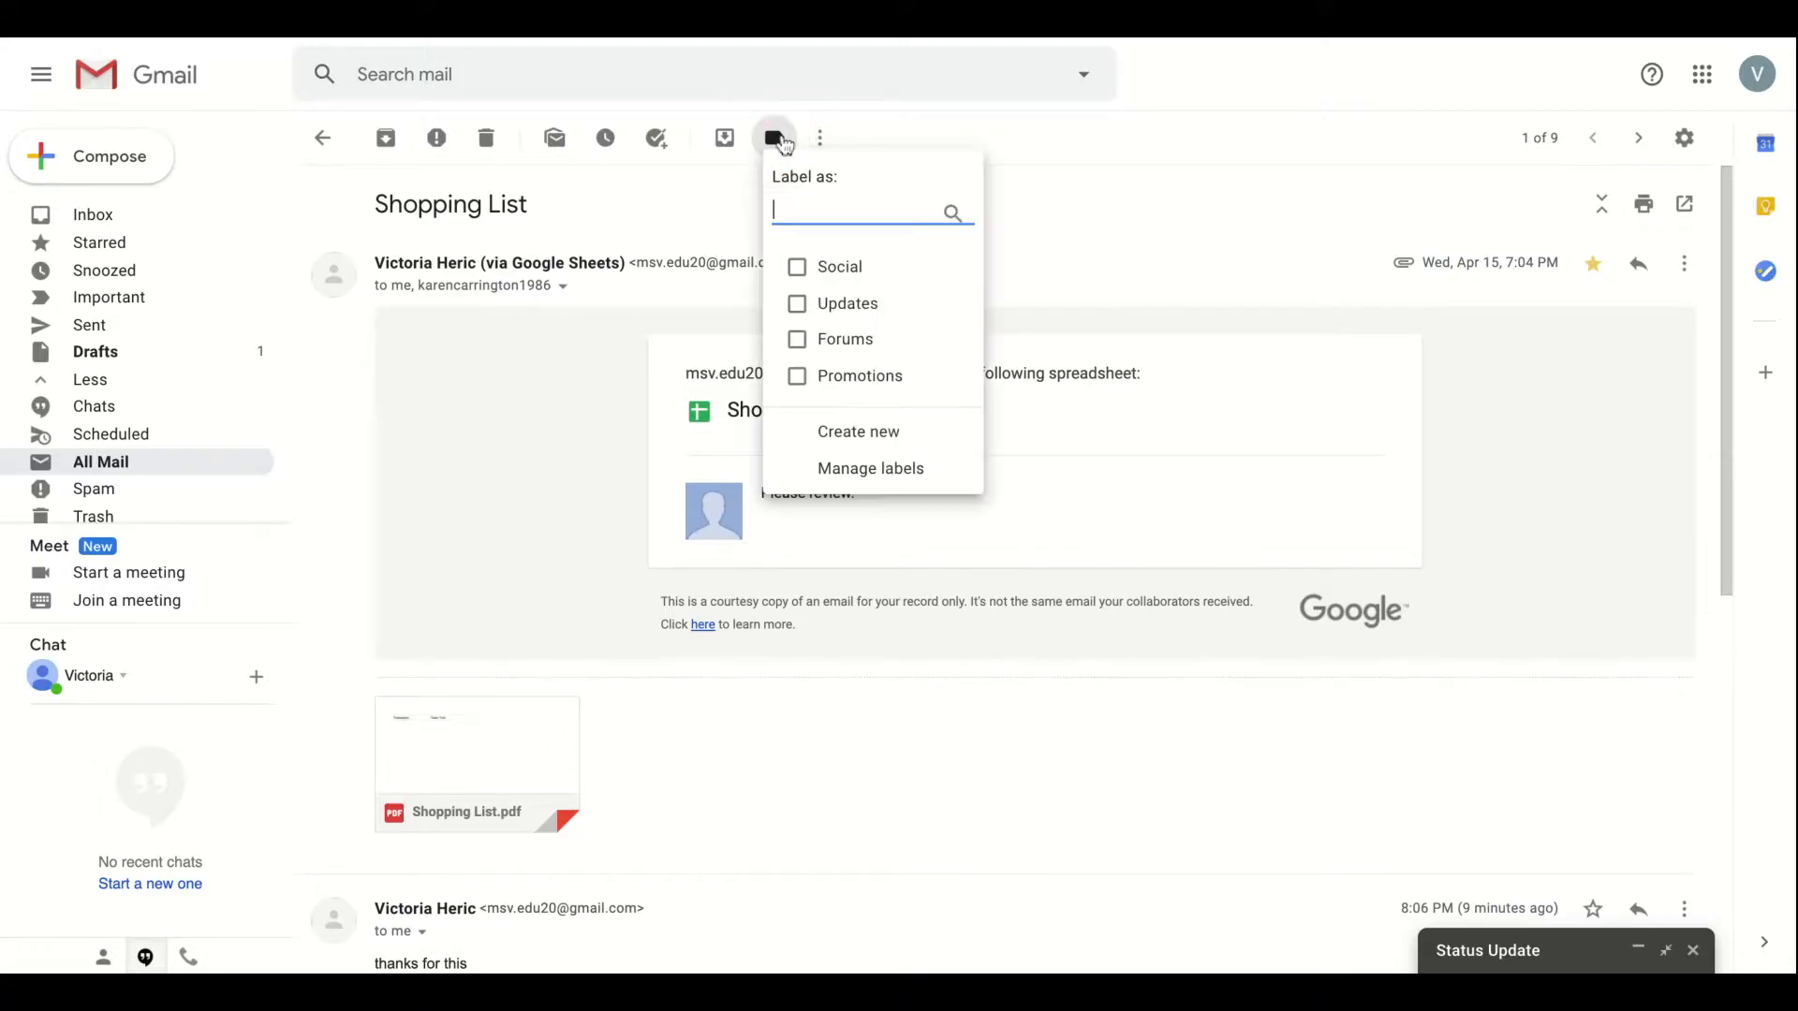
pyautogui.click(804, 198)
pyautogui.write('Karen')
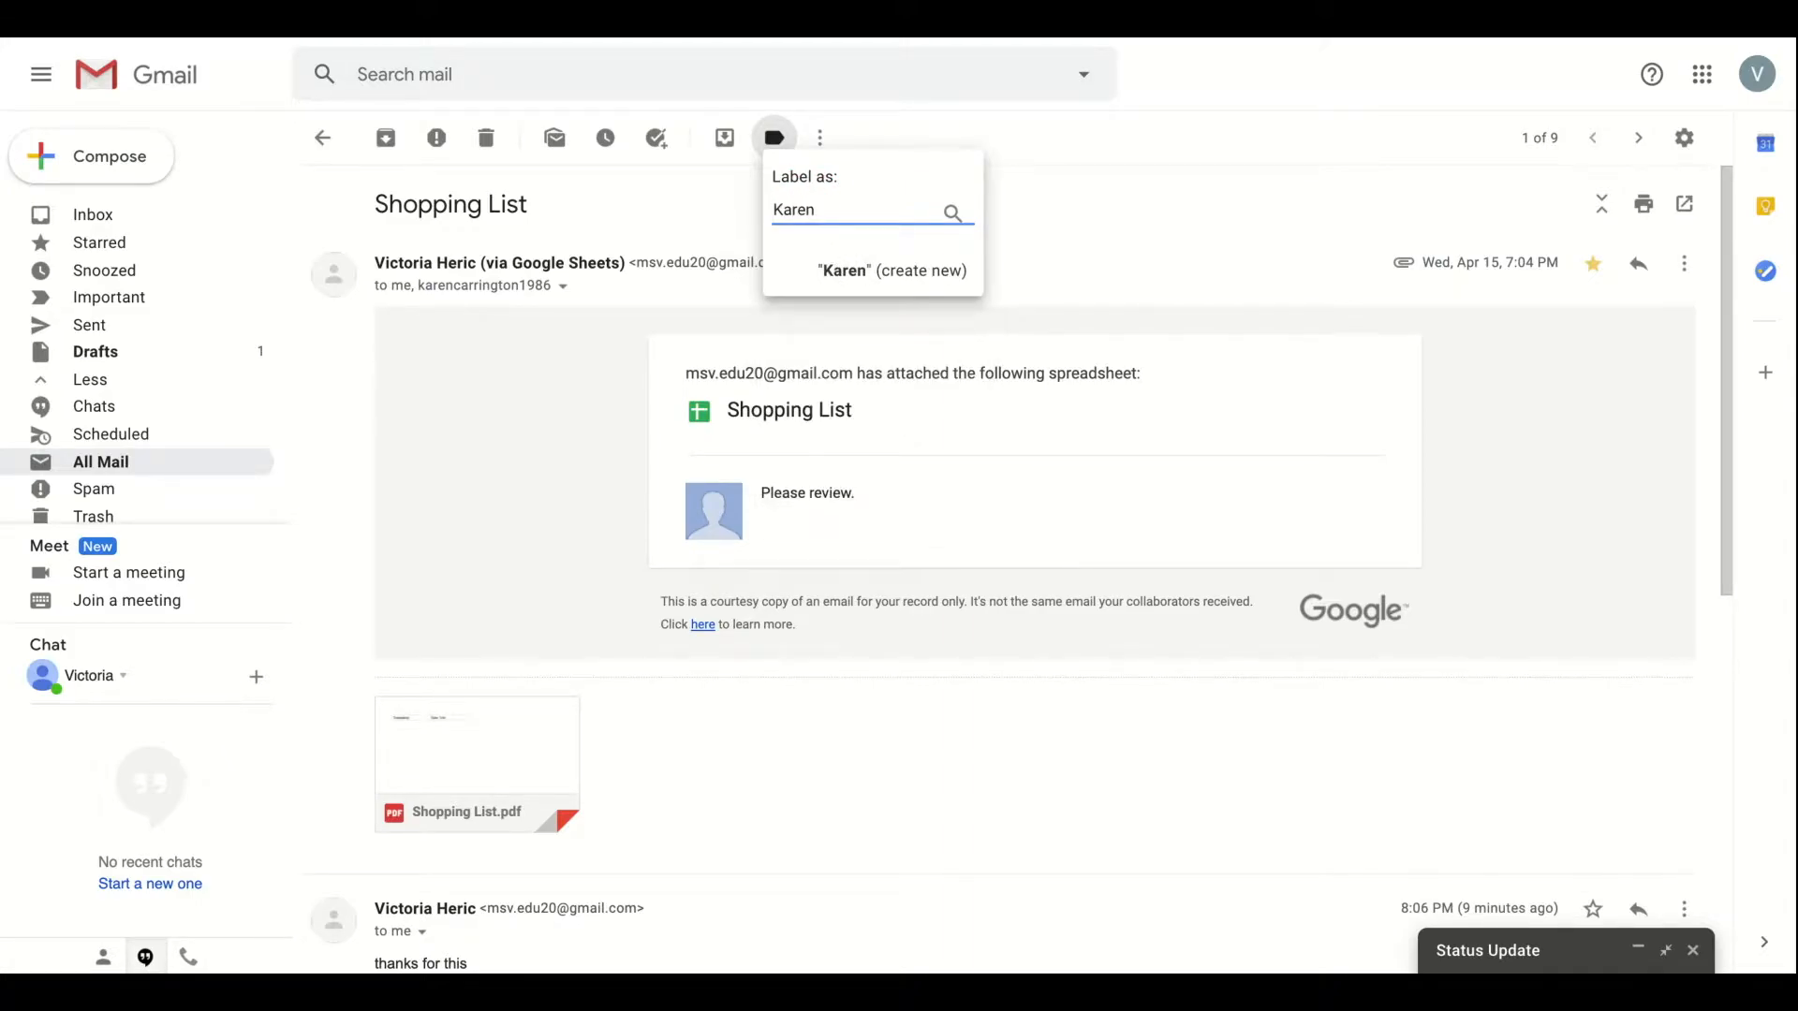
pyautogui.click(843, 273)
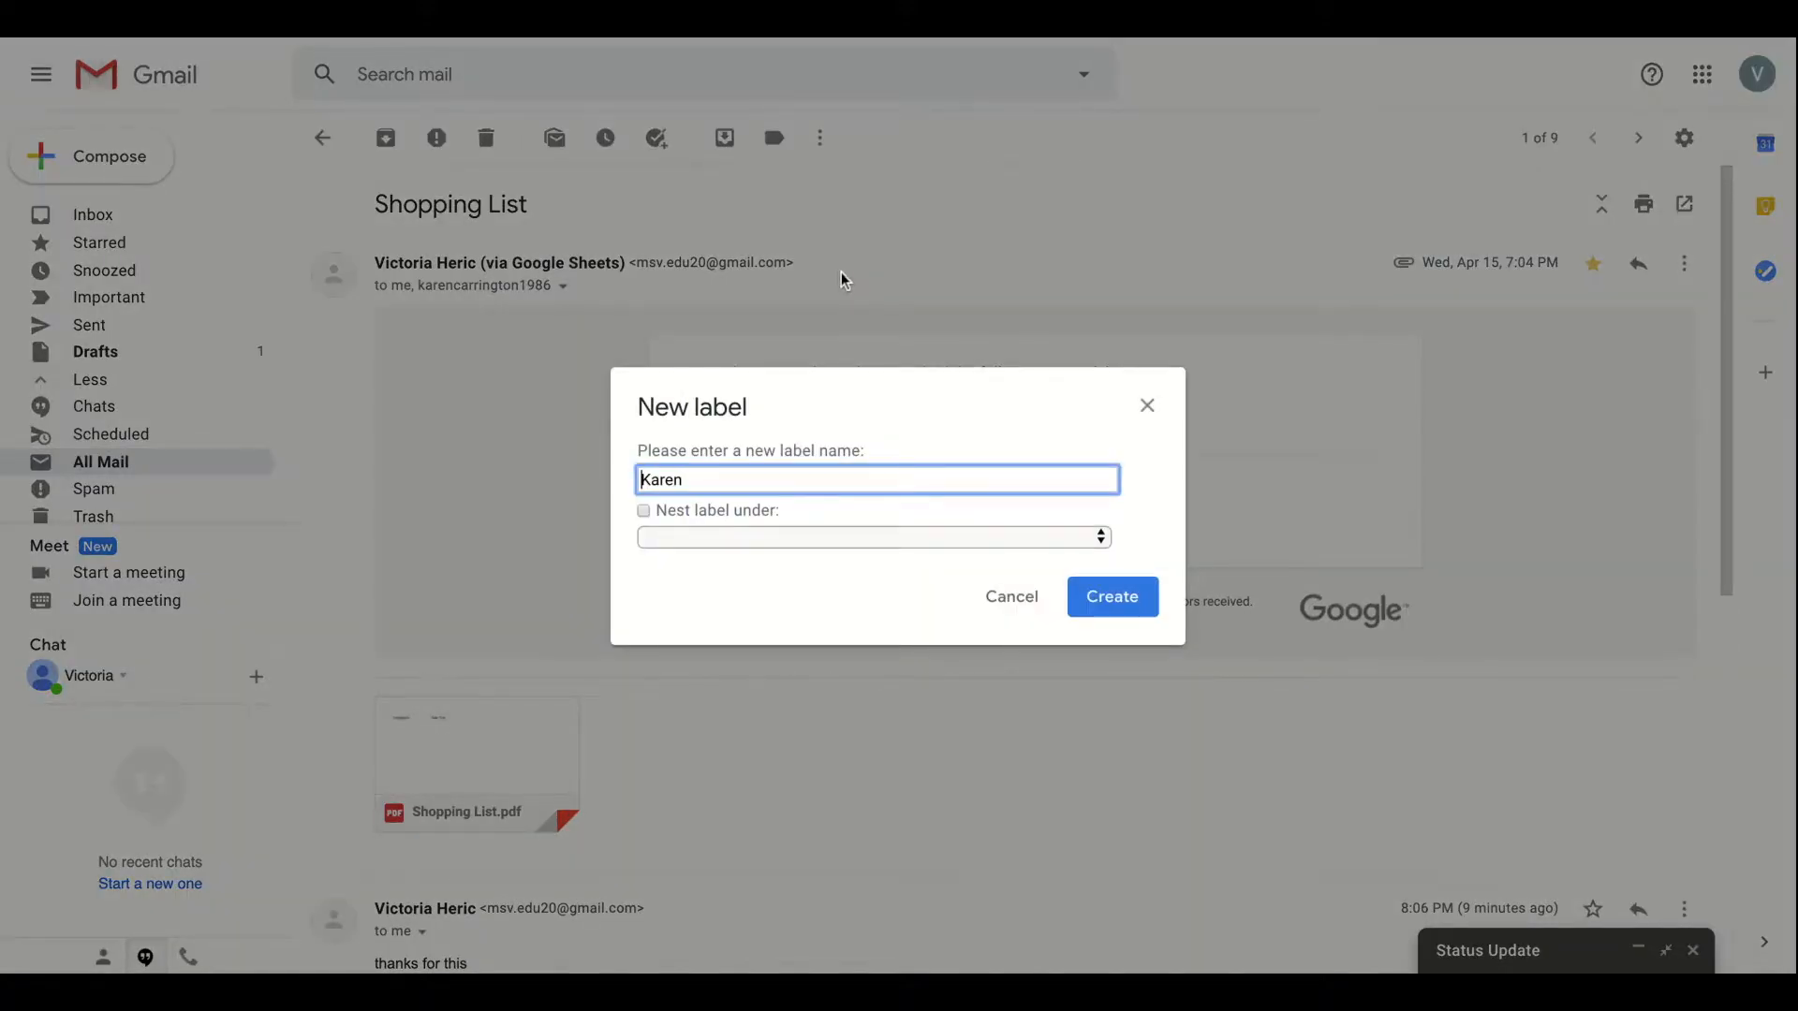
pyautogui.click(646, 514)
pyautogui.click(1044, 540)
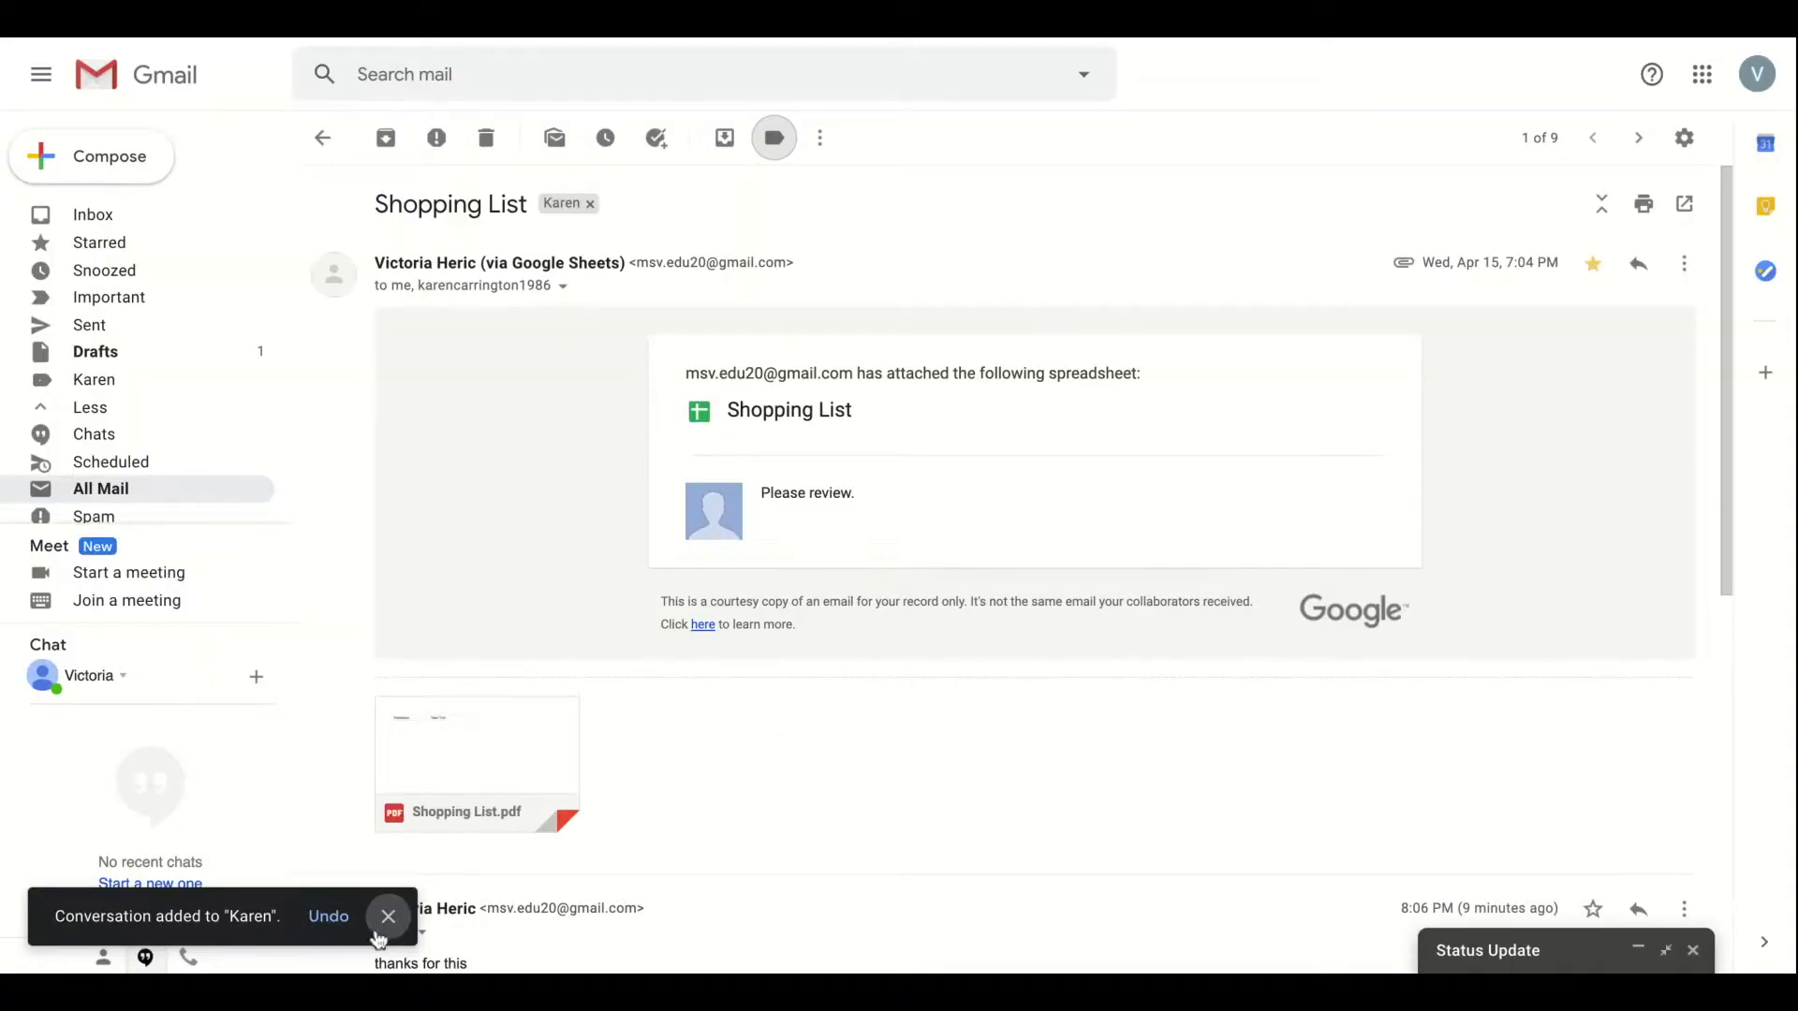
pyautogui.click(383, 925)
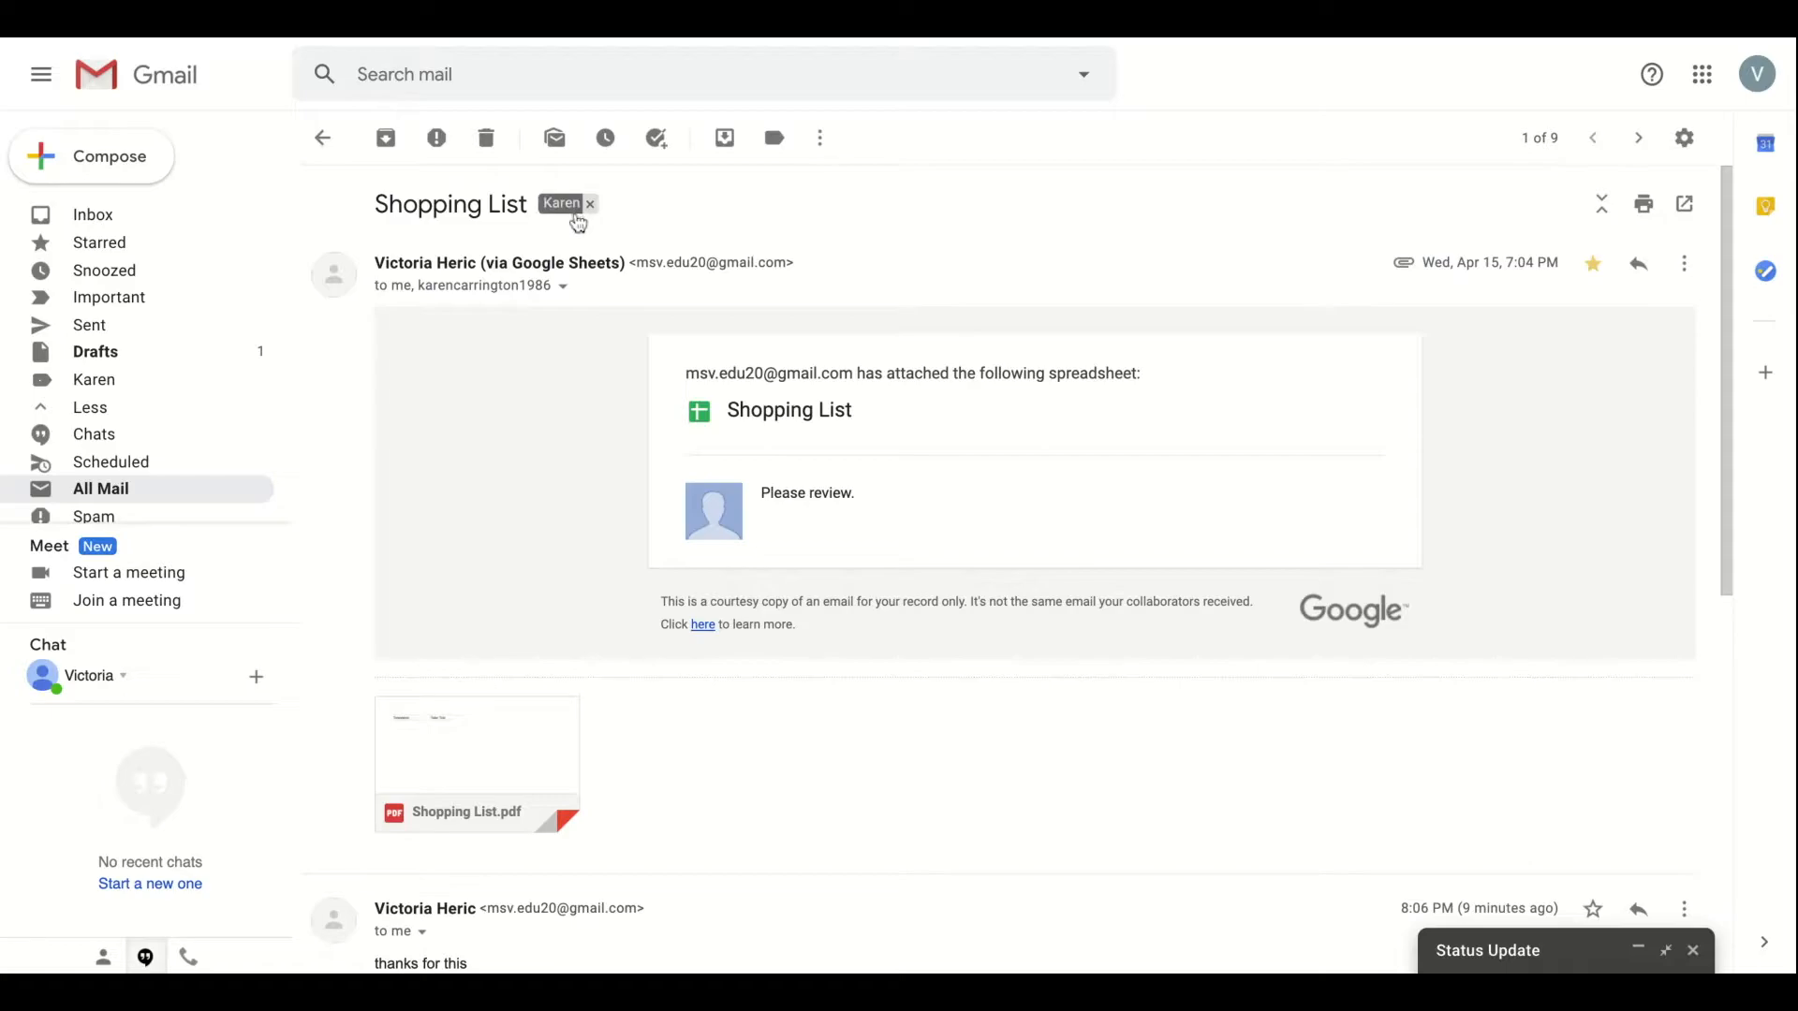
# - Expand the mailbox Categories to view the Social, Updates, Forums and Promotions entries
pyautogui.scroll(-3, 170, 484)
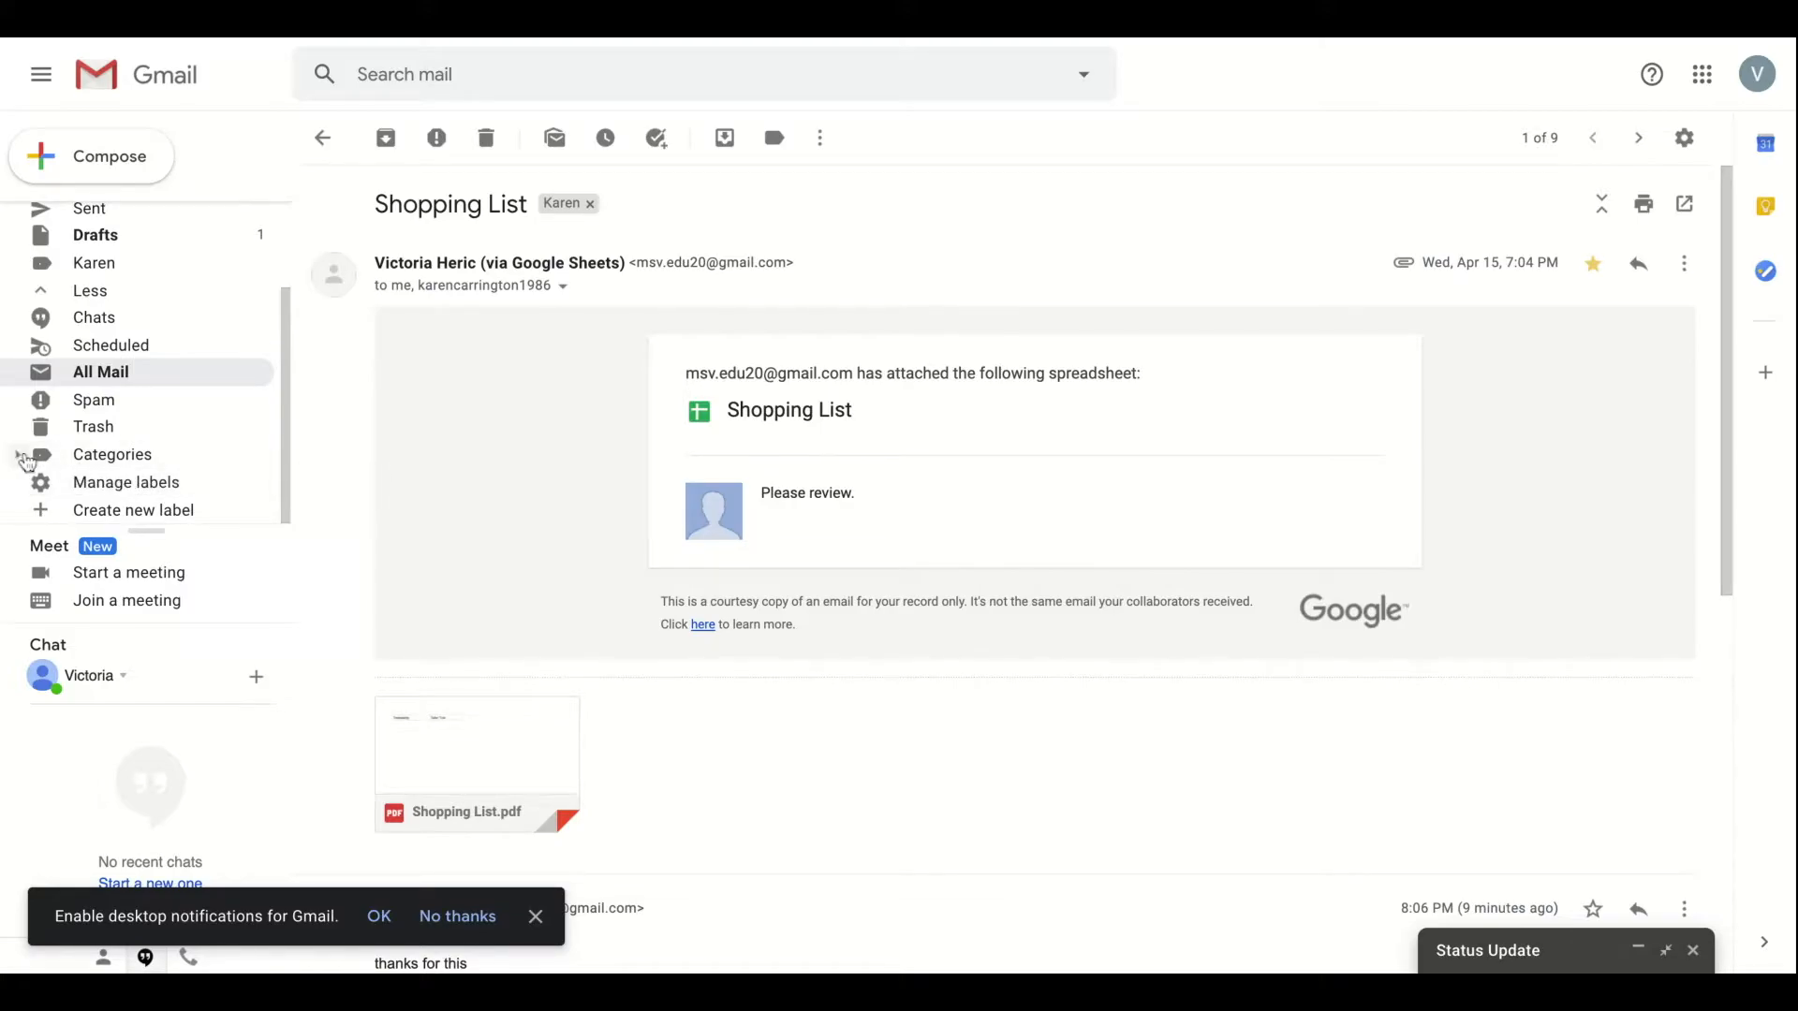
pyautogui.click(22, 455)
pyautogui.scroll(-3, 225, 460)
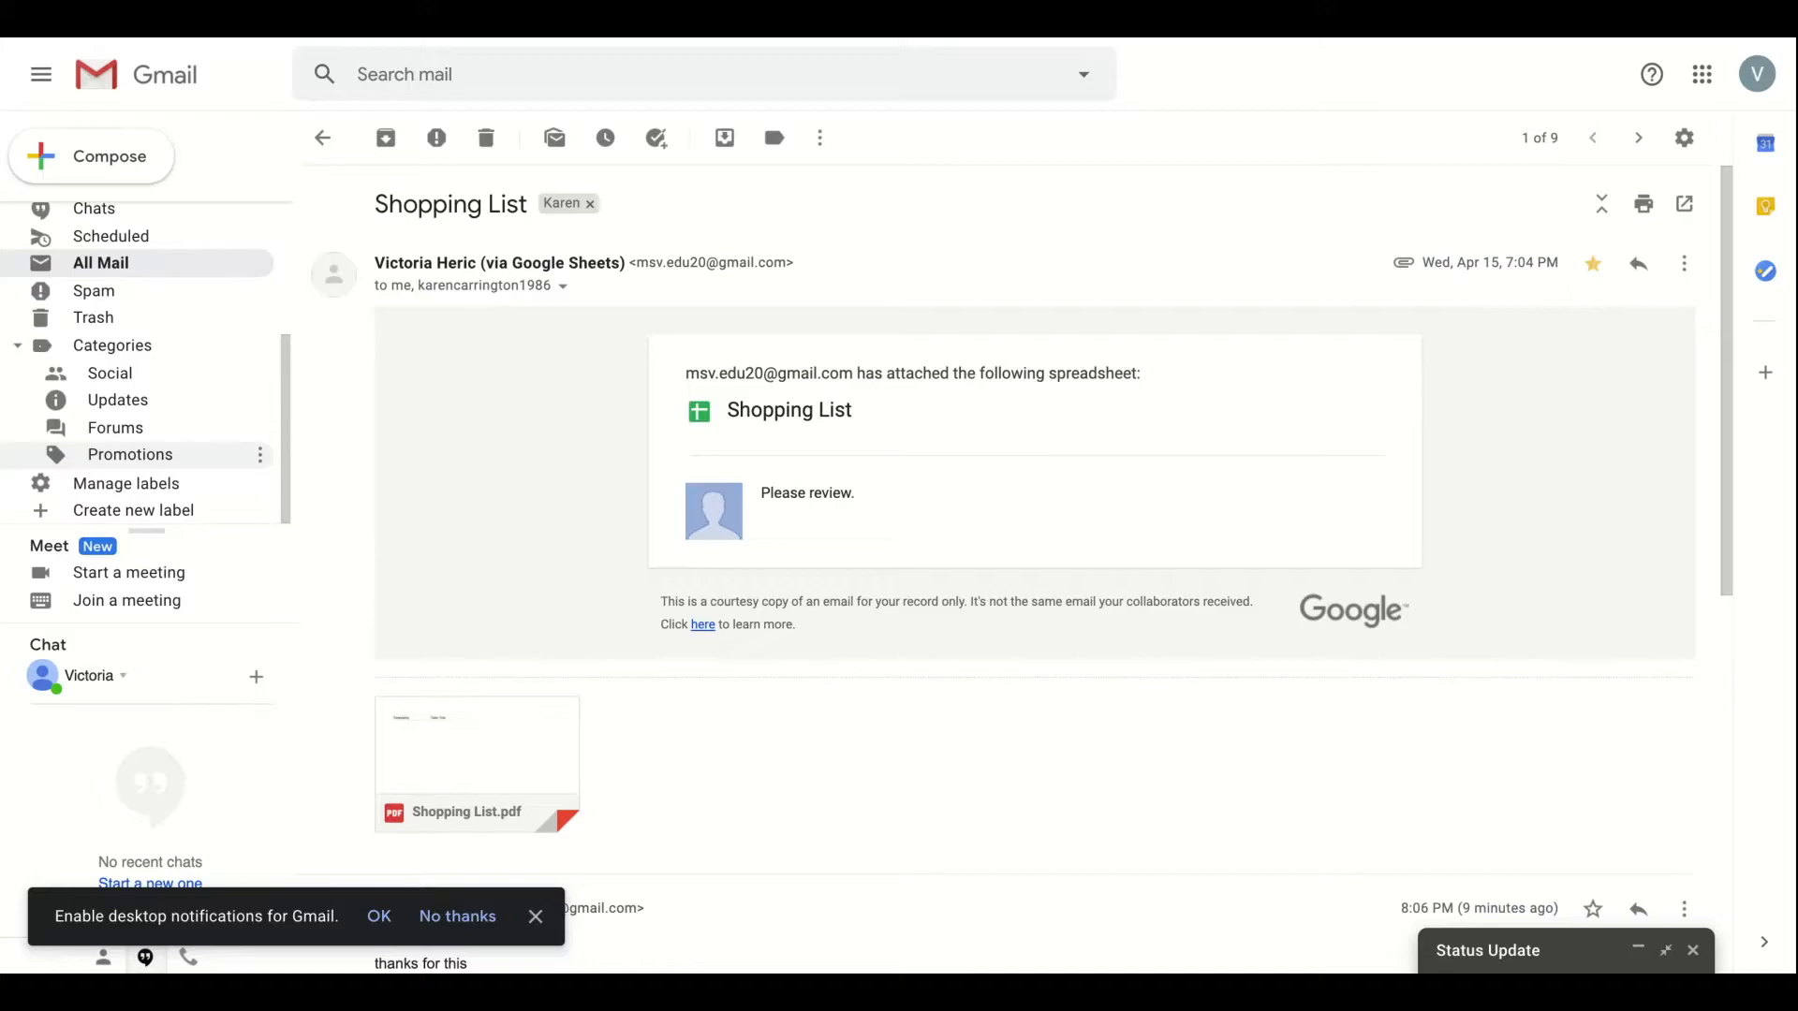
pyautogui.scroll(3, 188, 456)
pyautogui.scroll(3, 140, 365)
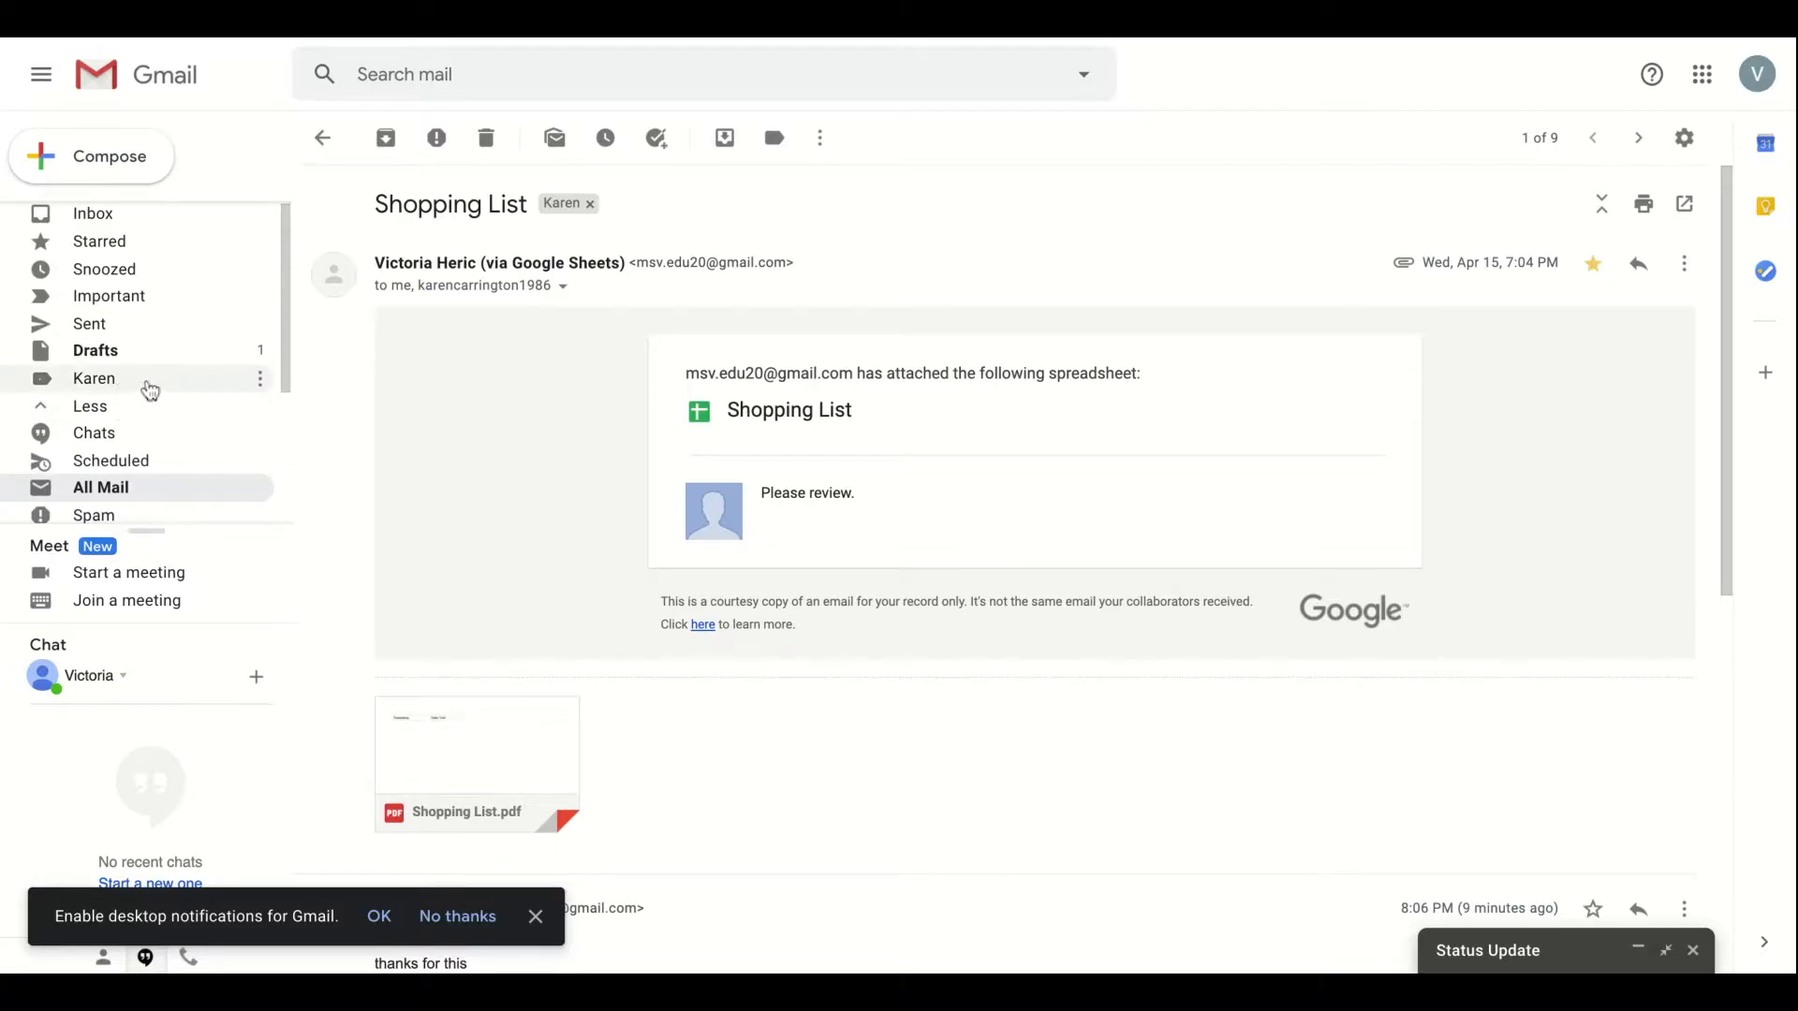
# - Set the color of the label named after the contact to purple
pyautogui.click(260, 380)
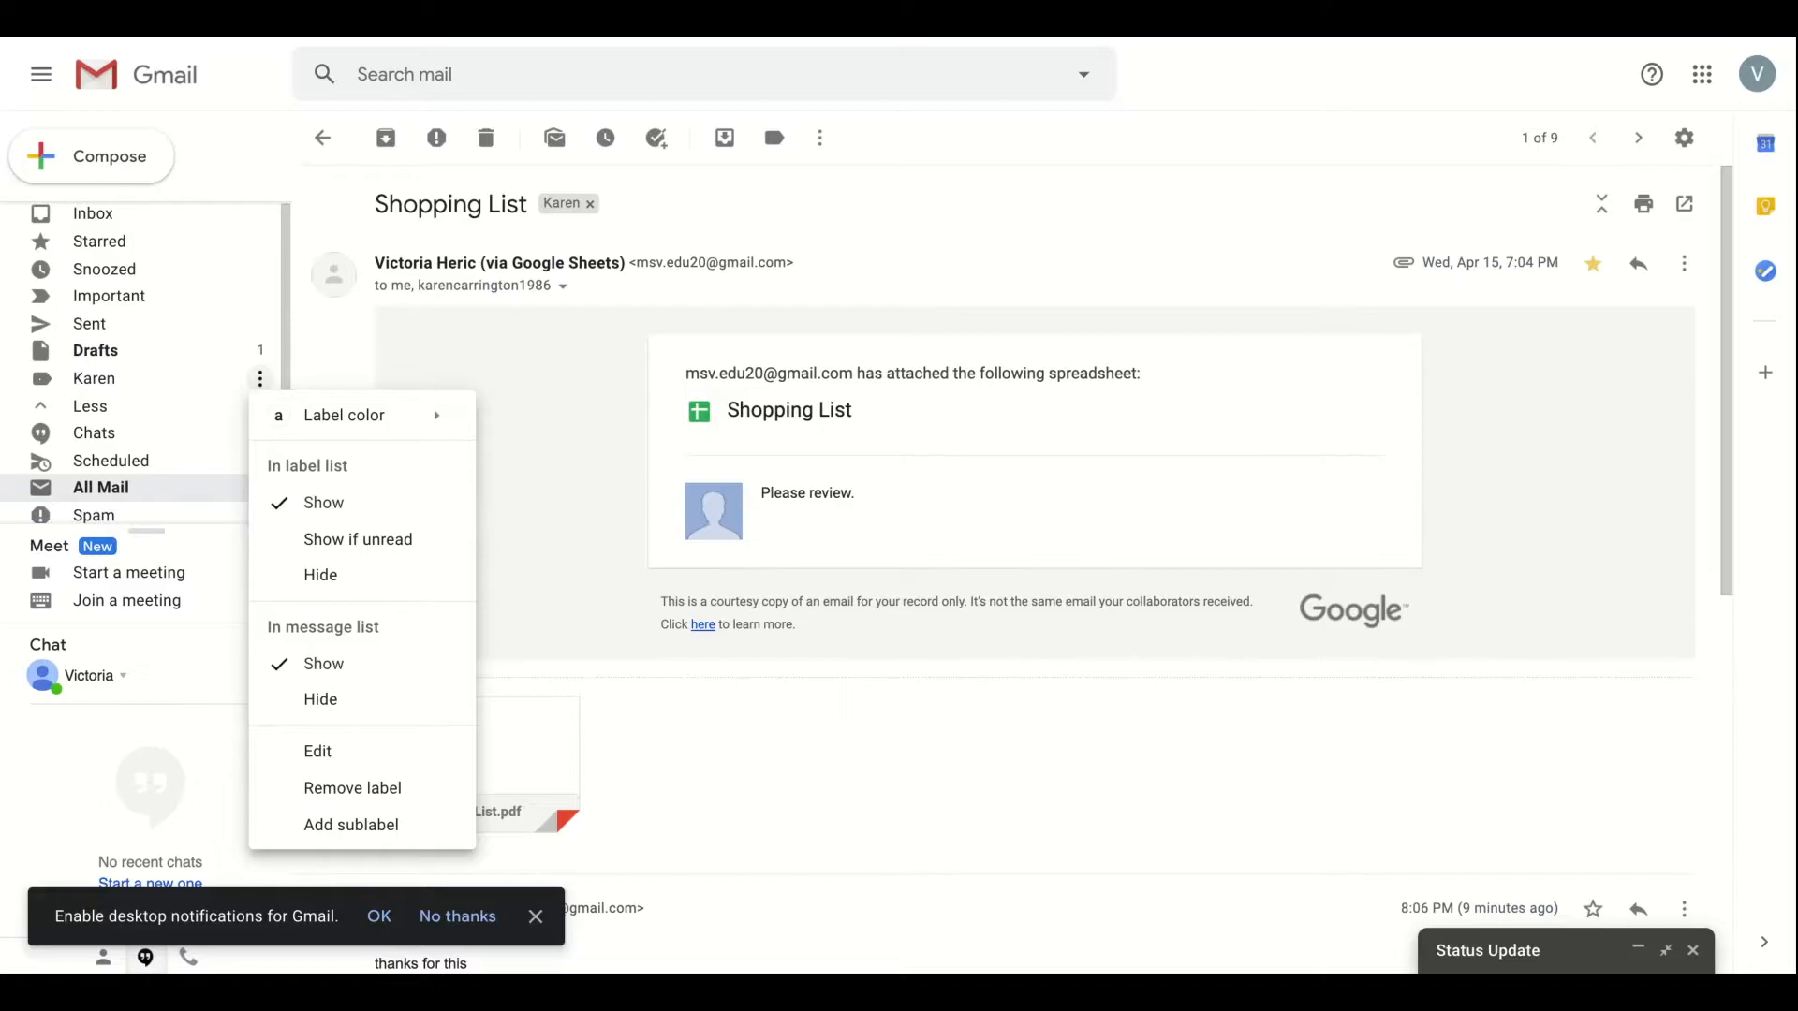
pyautogui.moveTo(324, 428)
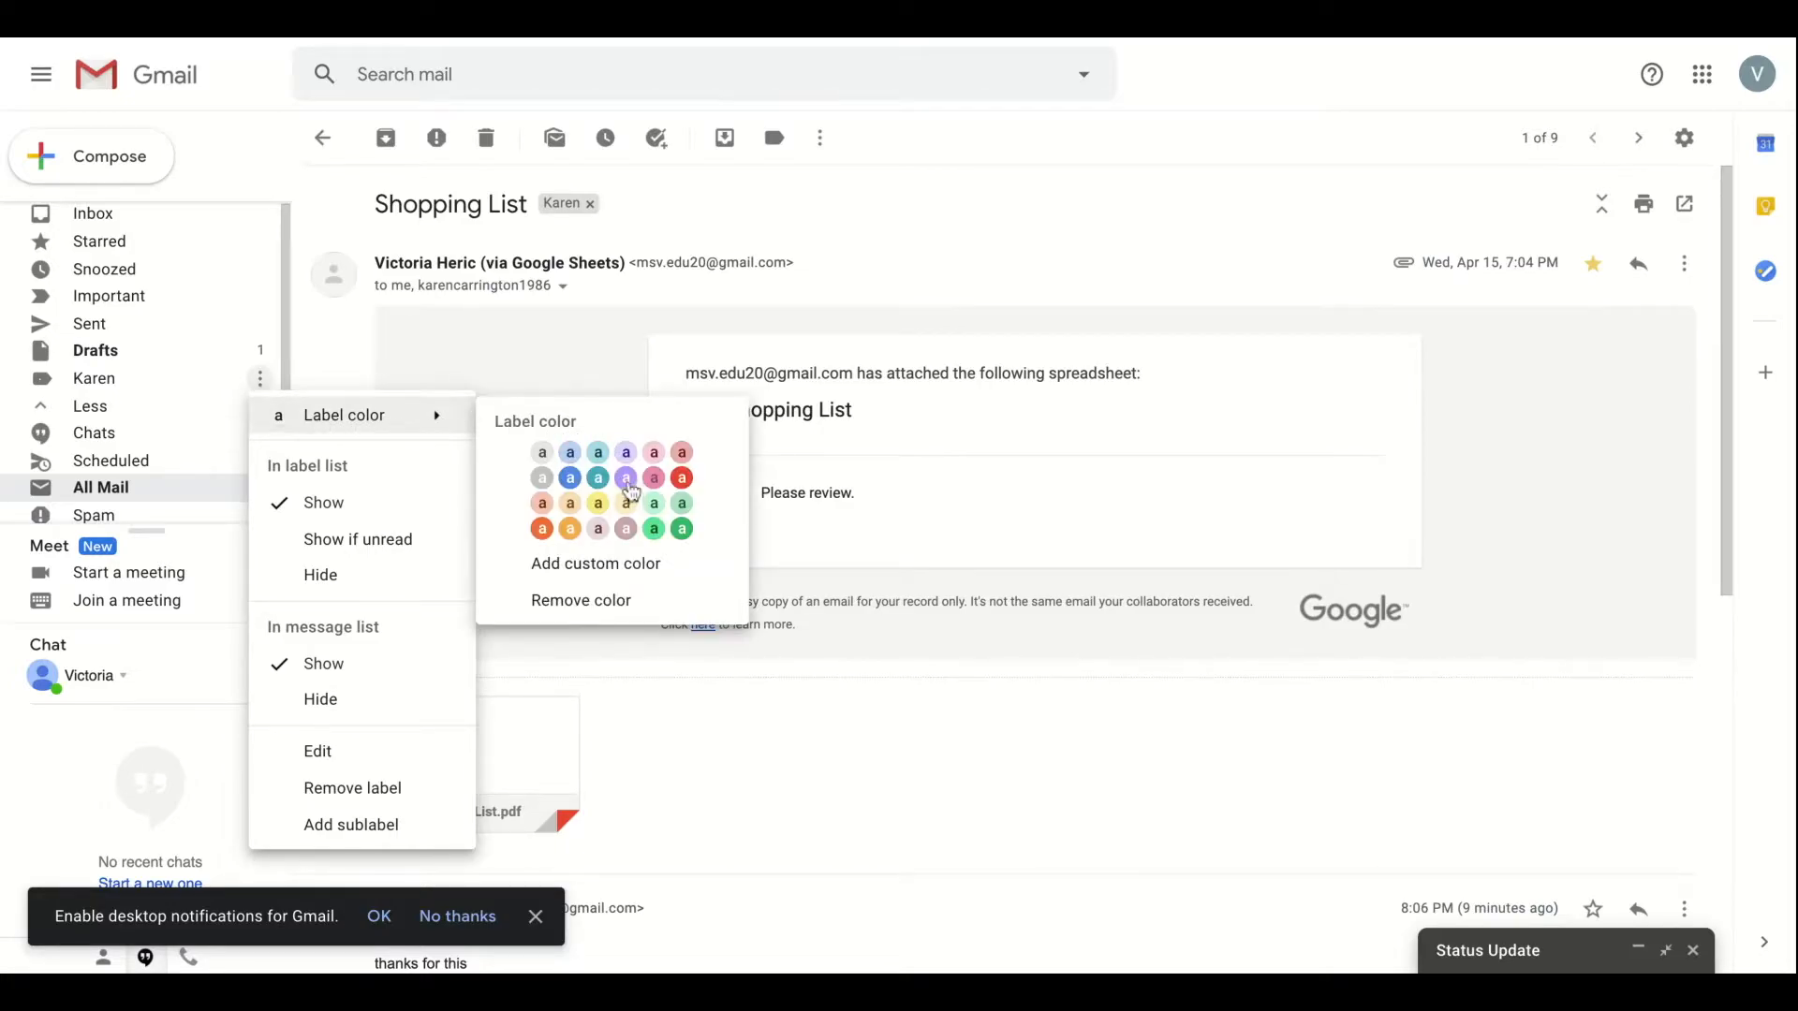
pyautogui.click(628, 480)
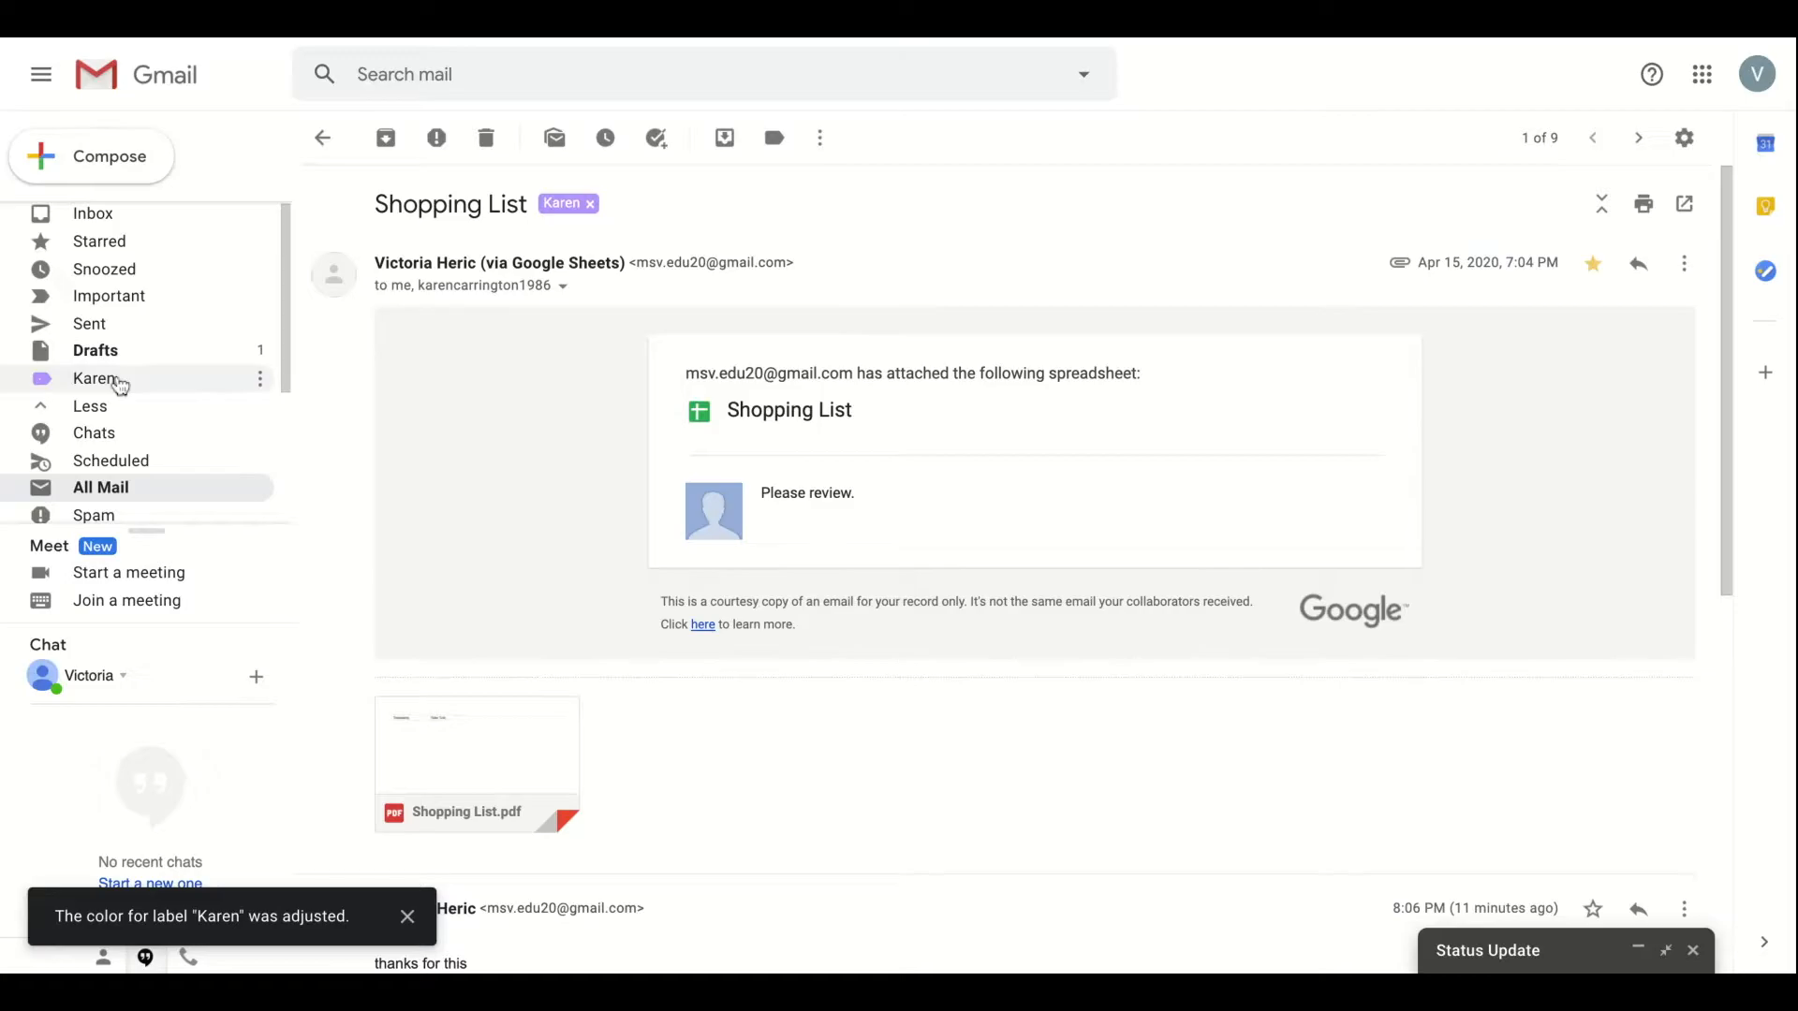
# - Check the Inbox and All Mail lists for the archived Shopping List conversation and its colored label
pyautogui.click(94, 214)
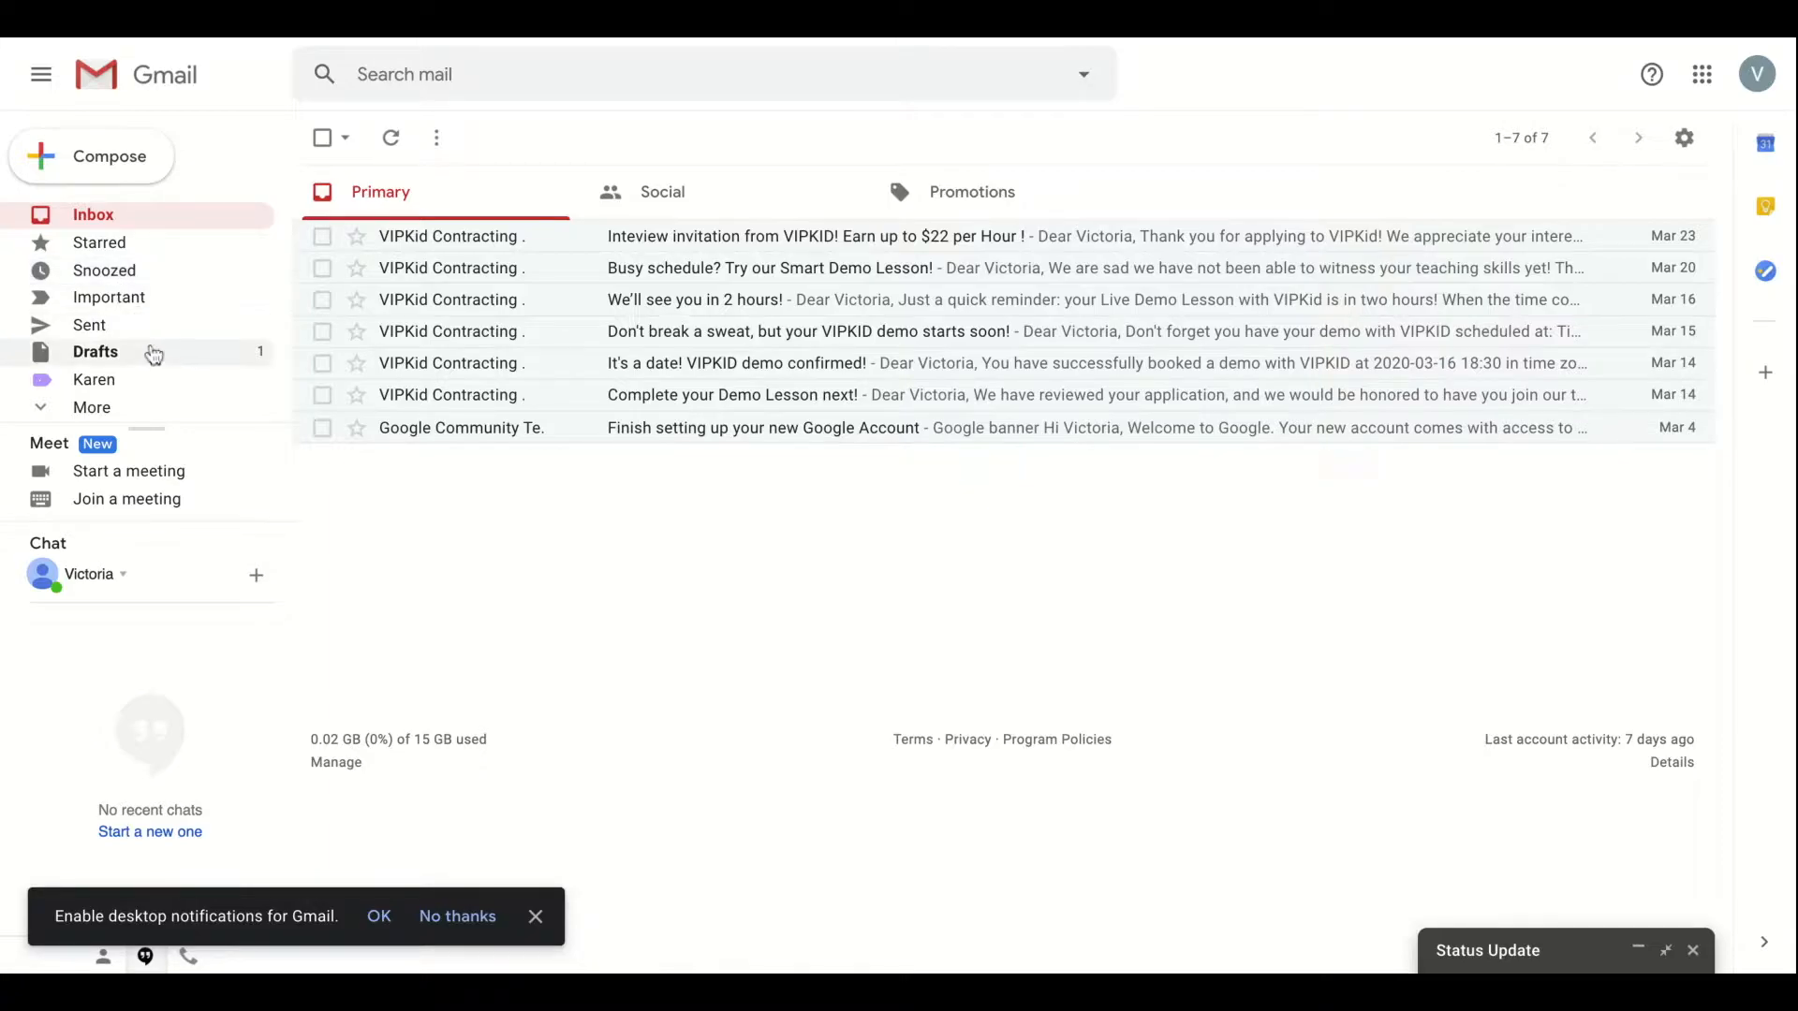
pyautogui.click(80, 408)
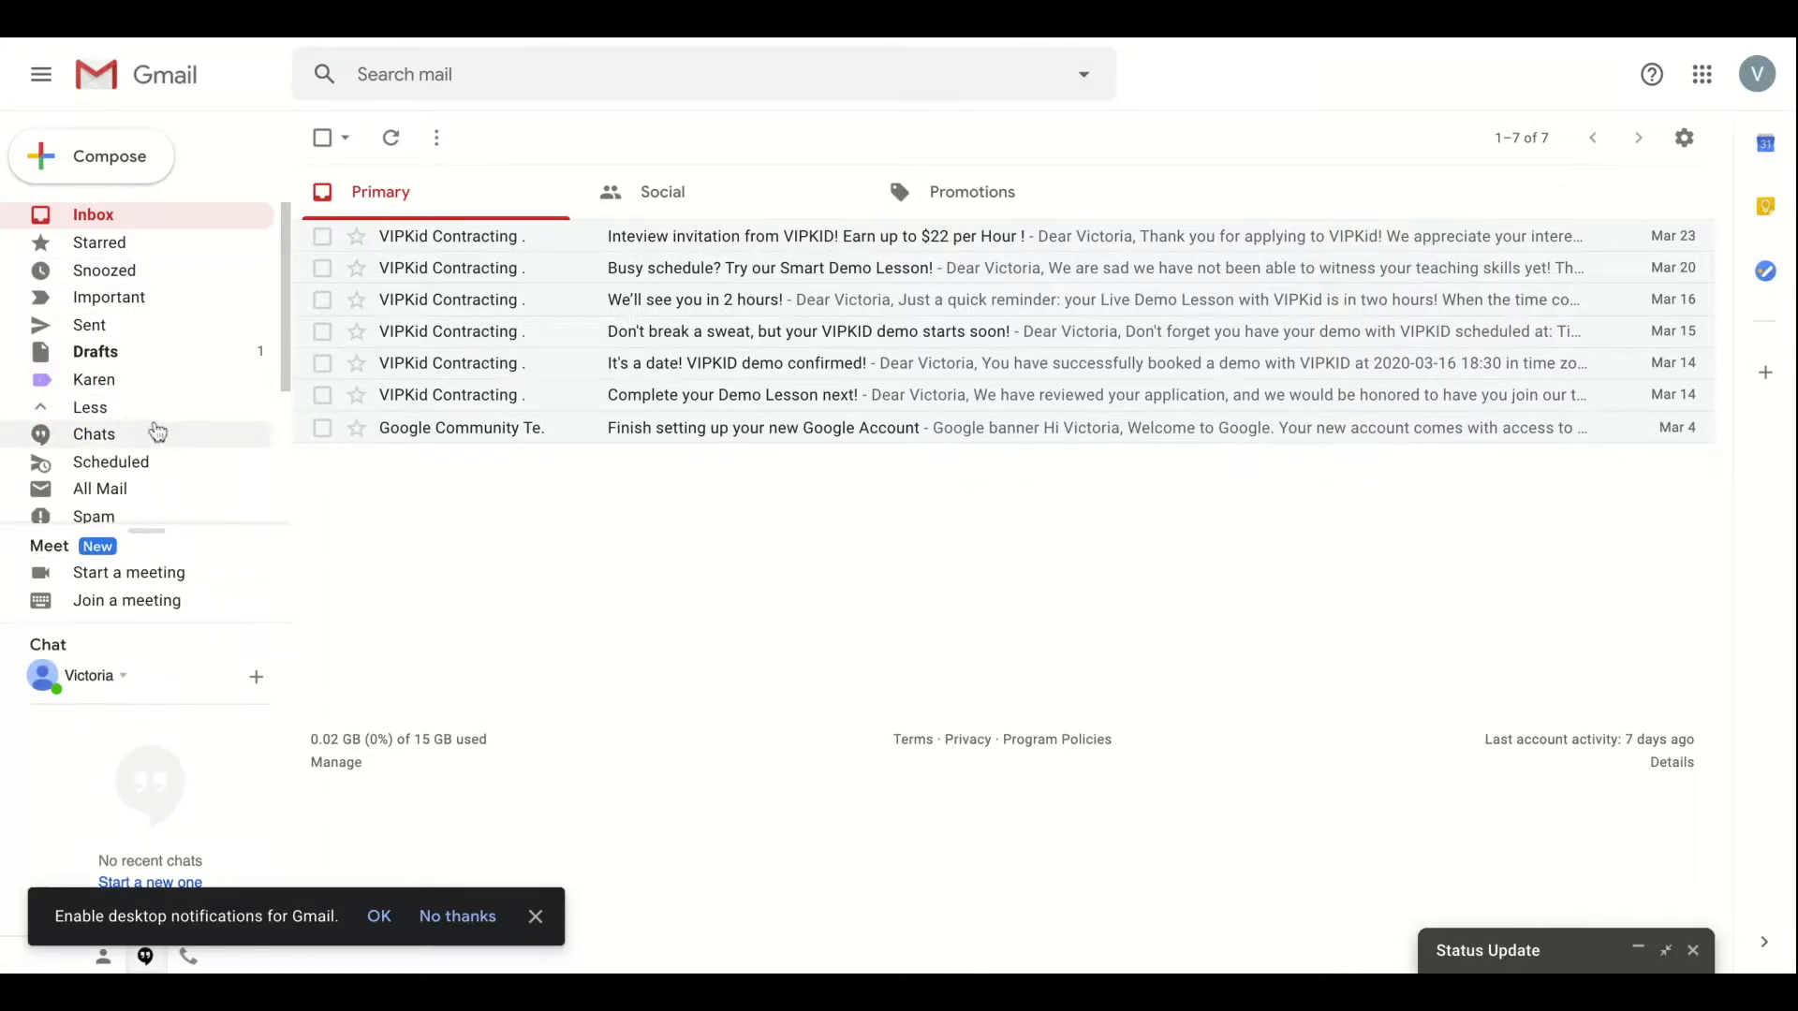
pyautogui.click(128, 489)
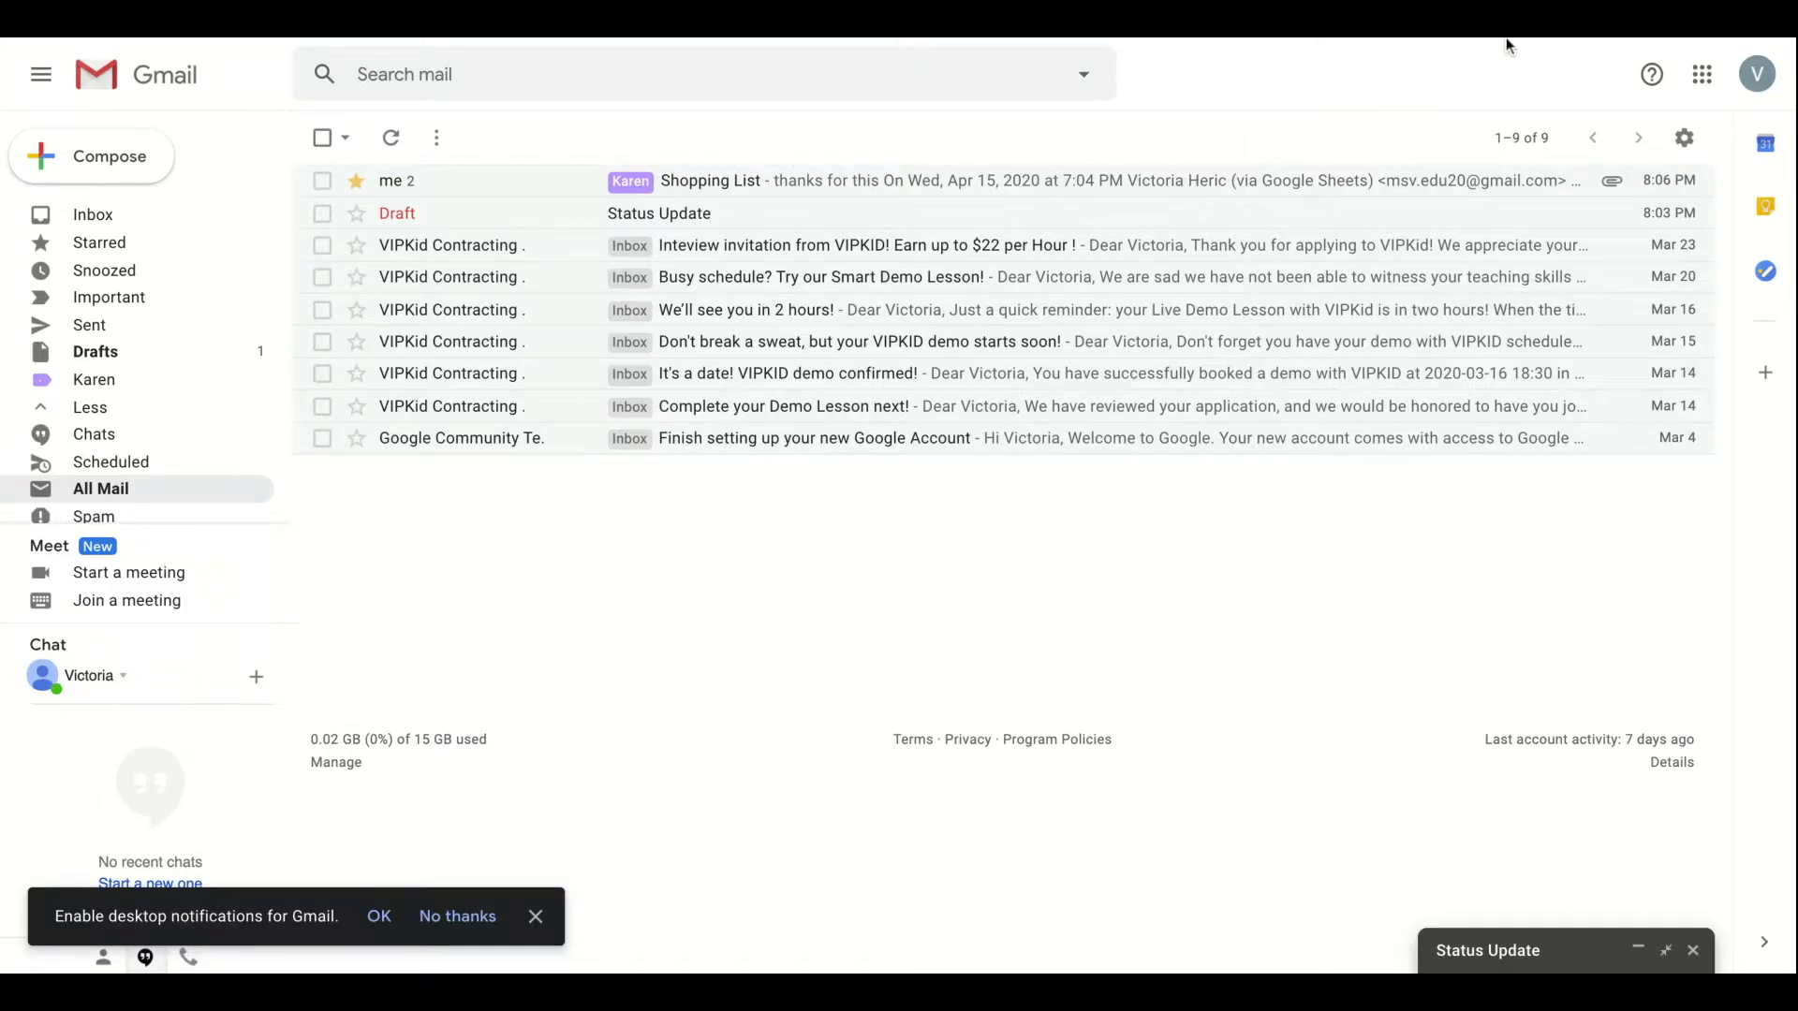
# - Apply the multicolored blurred-lights picture as the mailbox theme in the settings and save it
pyautogui.click(1686, 138)
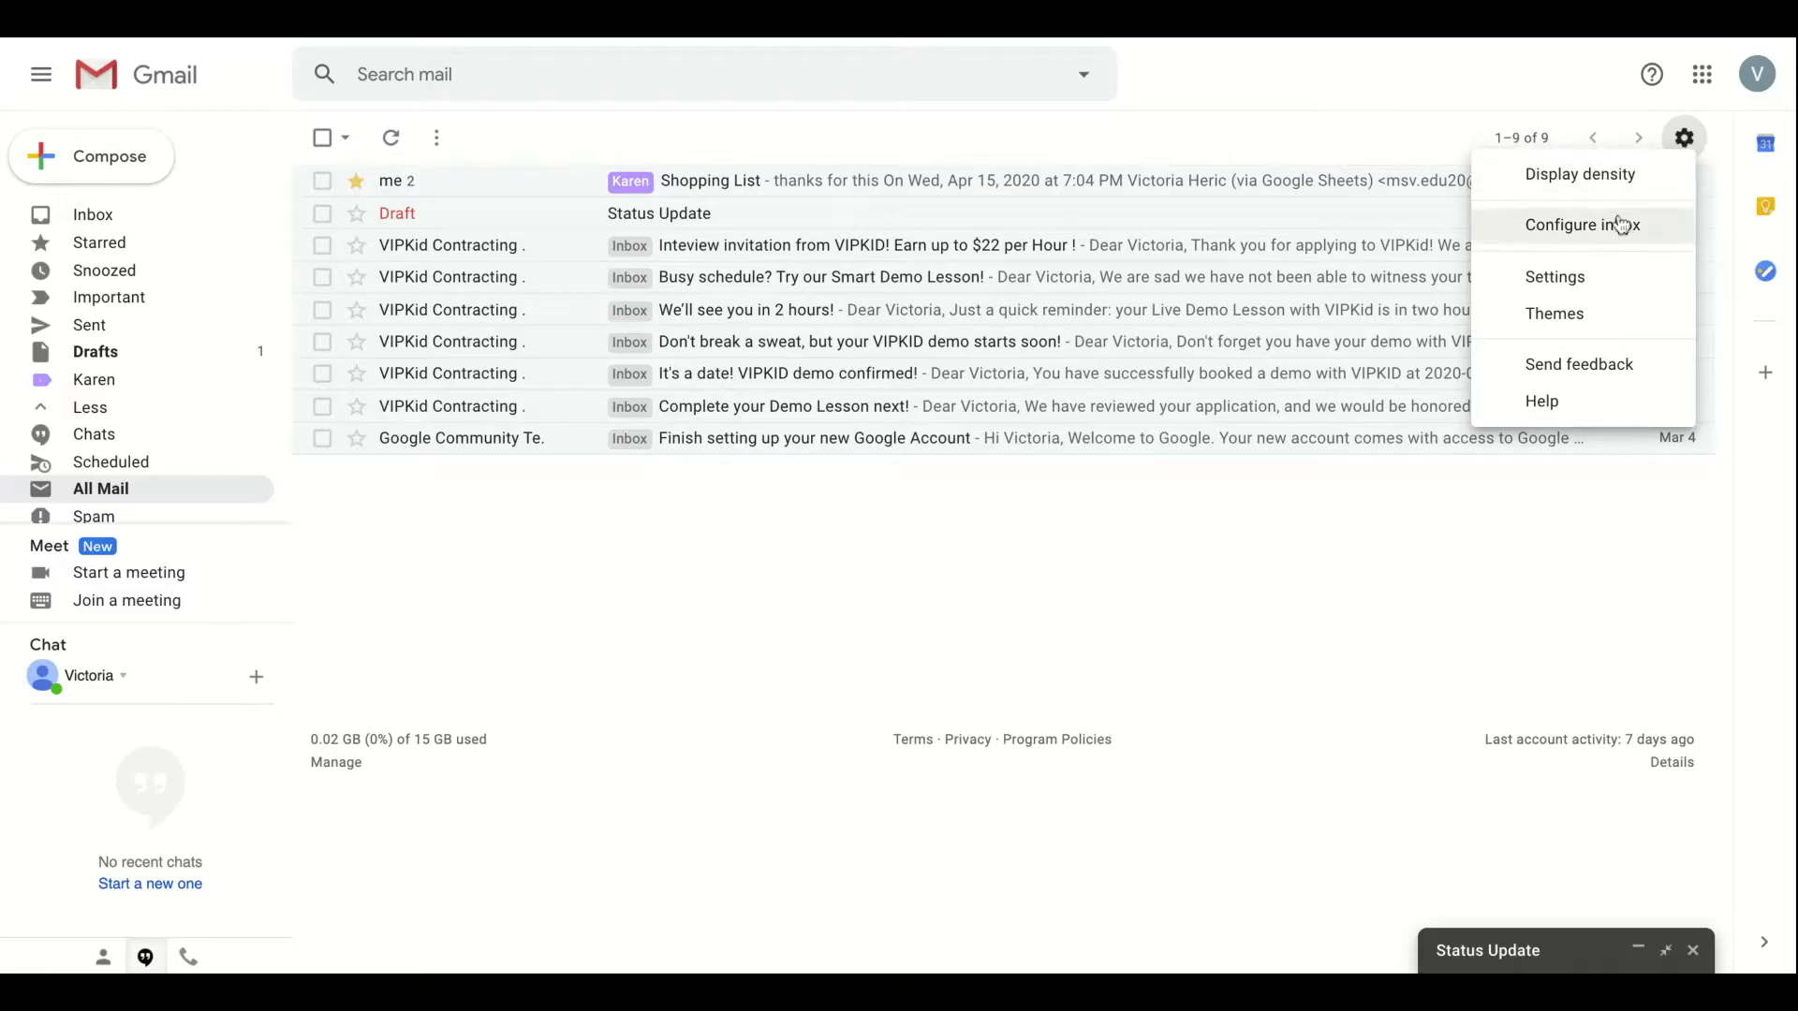
pyautogui.click(1606, 280)
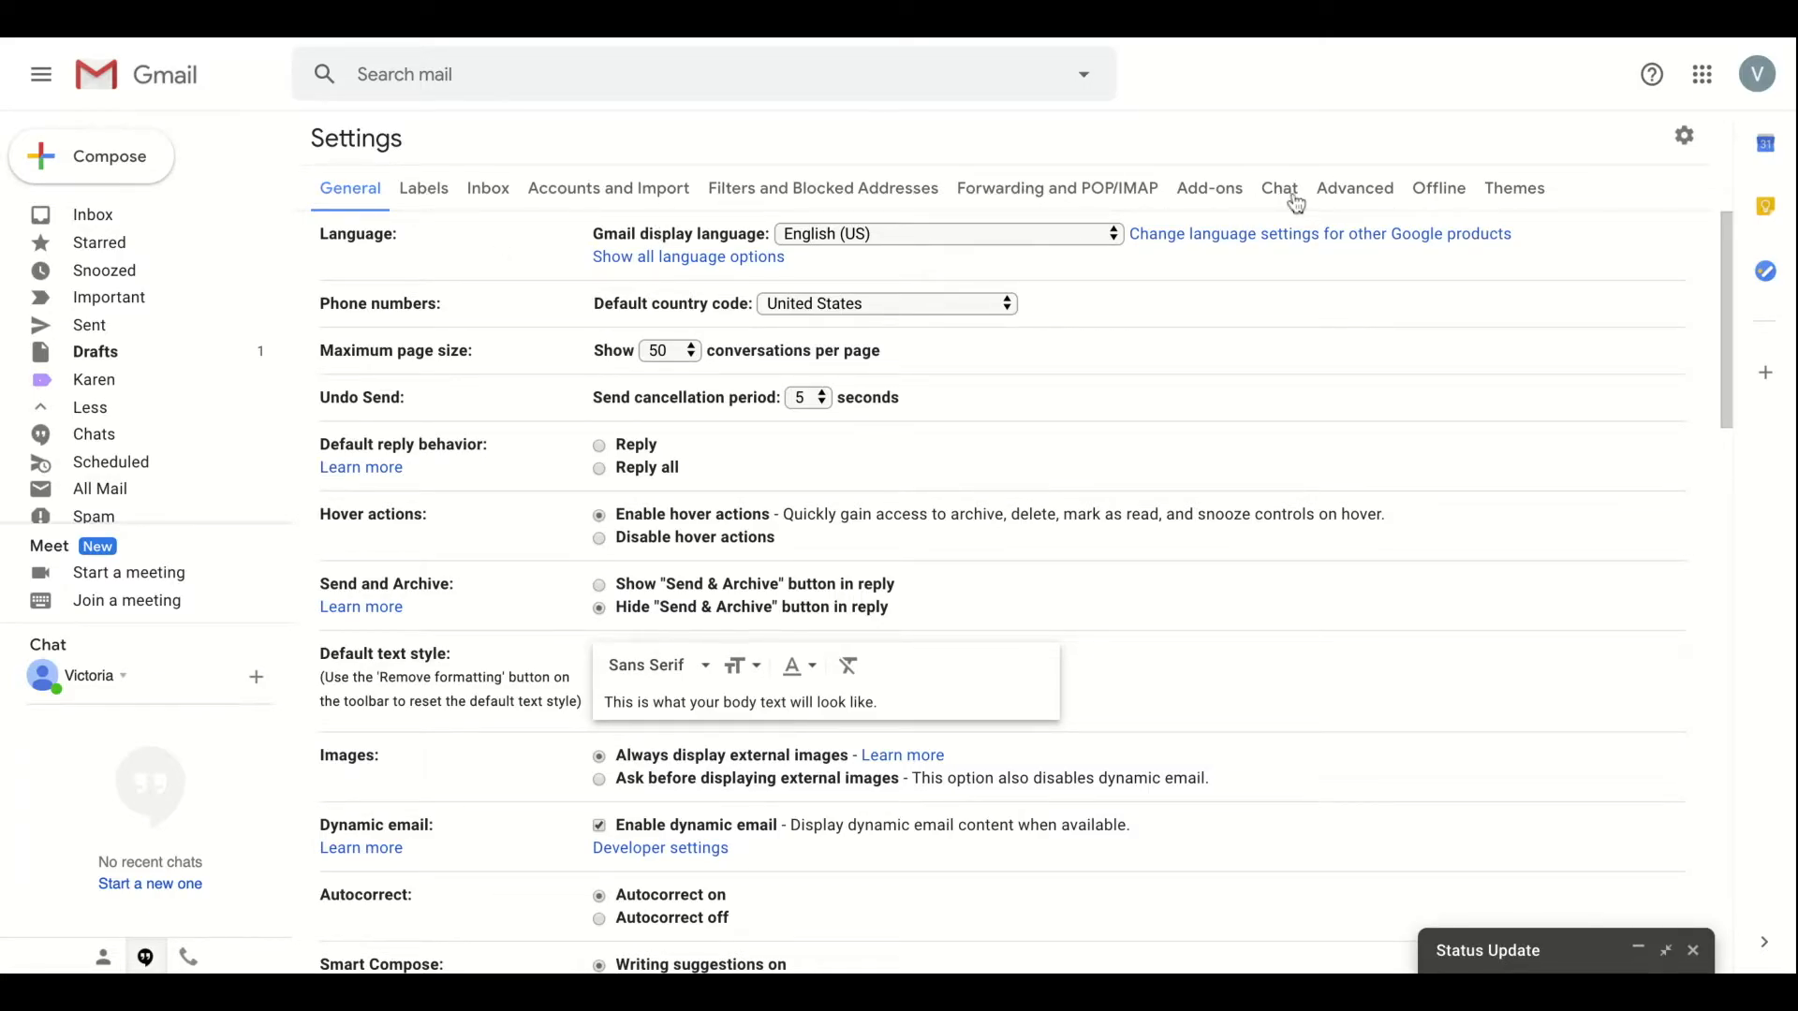
pyautogui.click(1519, 197)
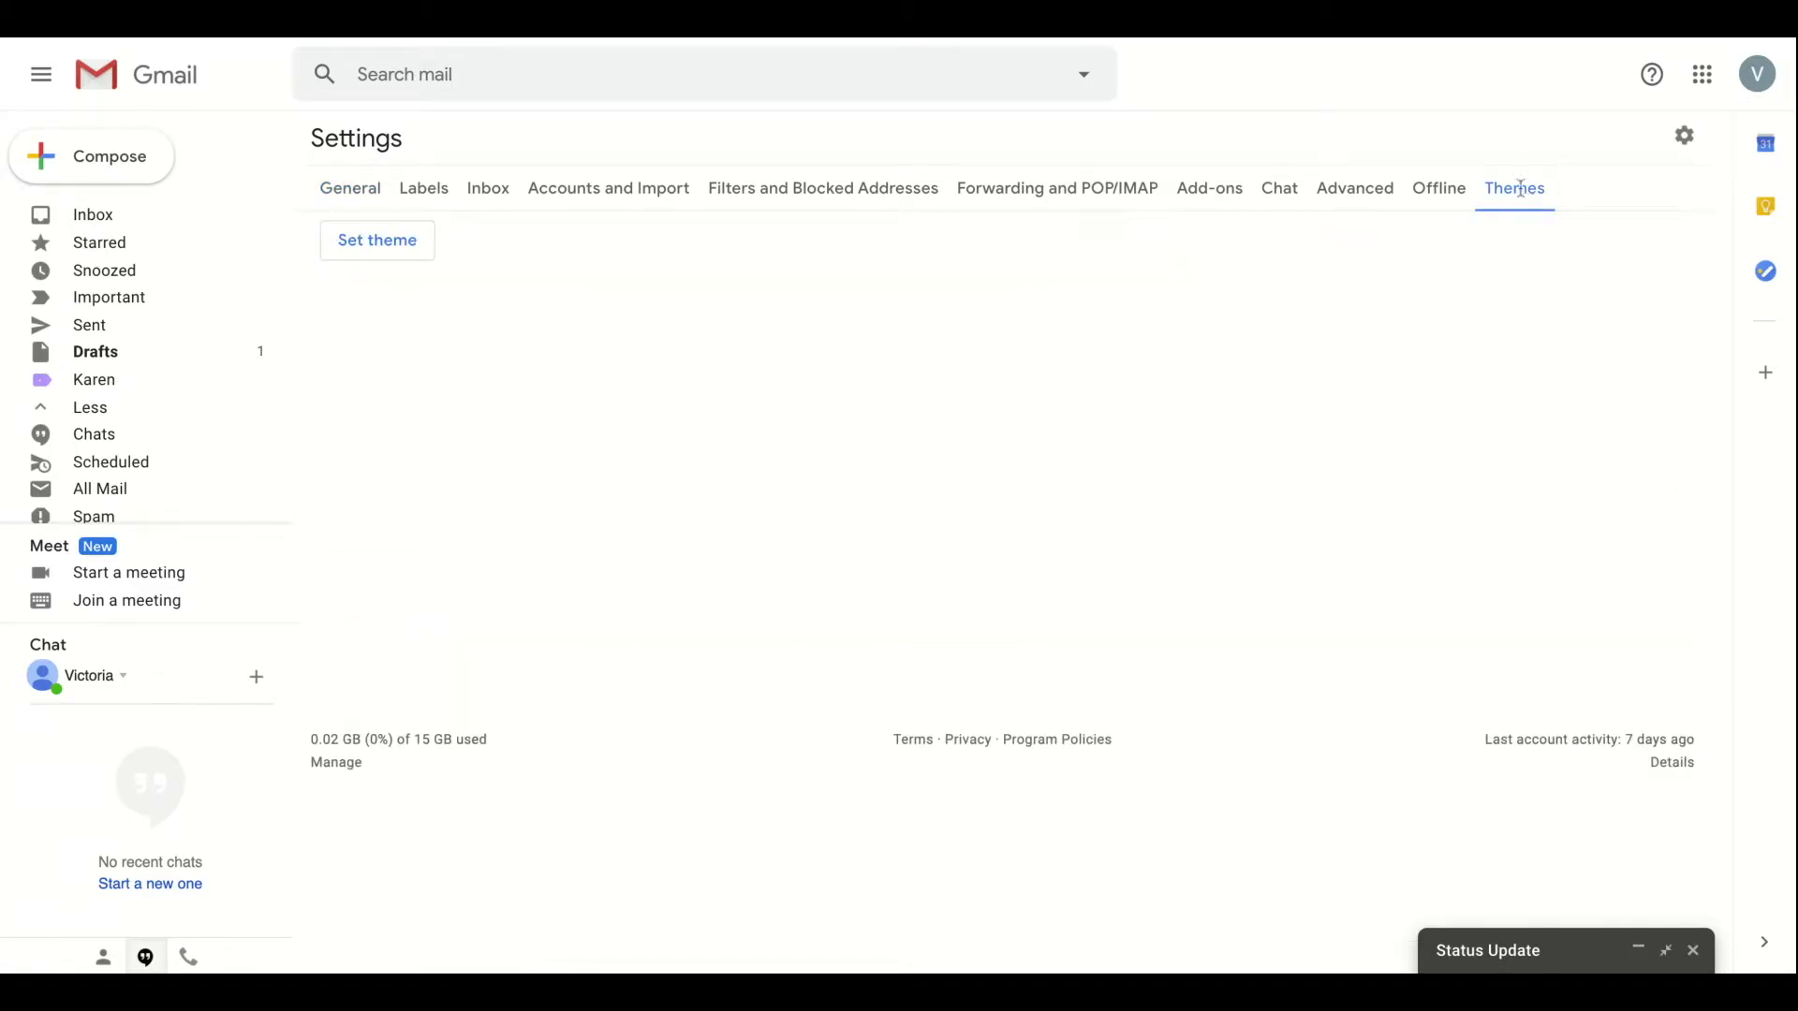
pyautogui.click(363, 255)
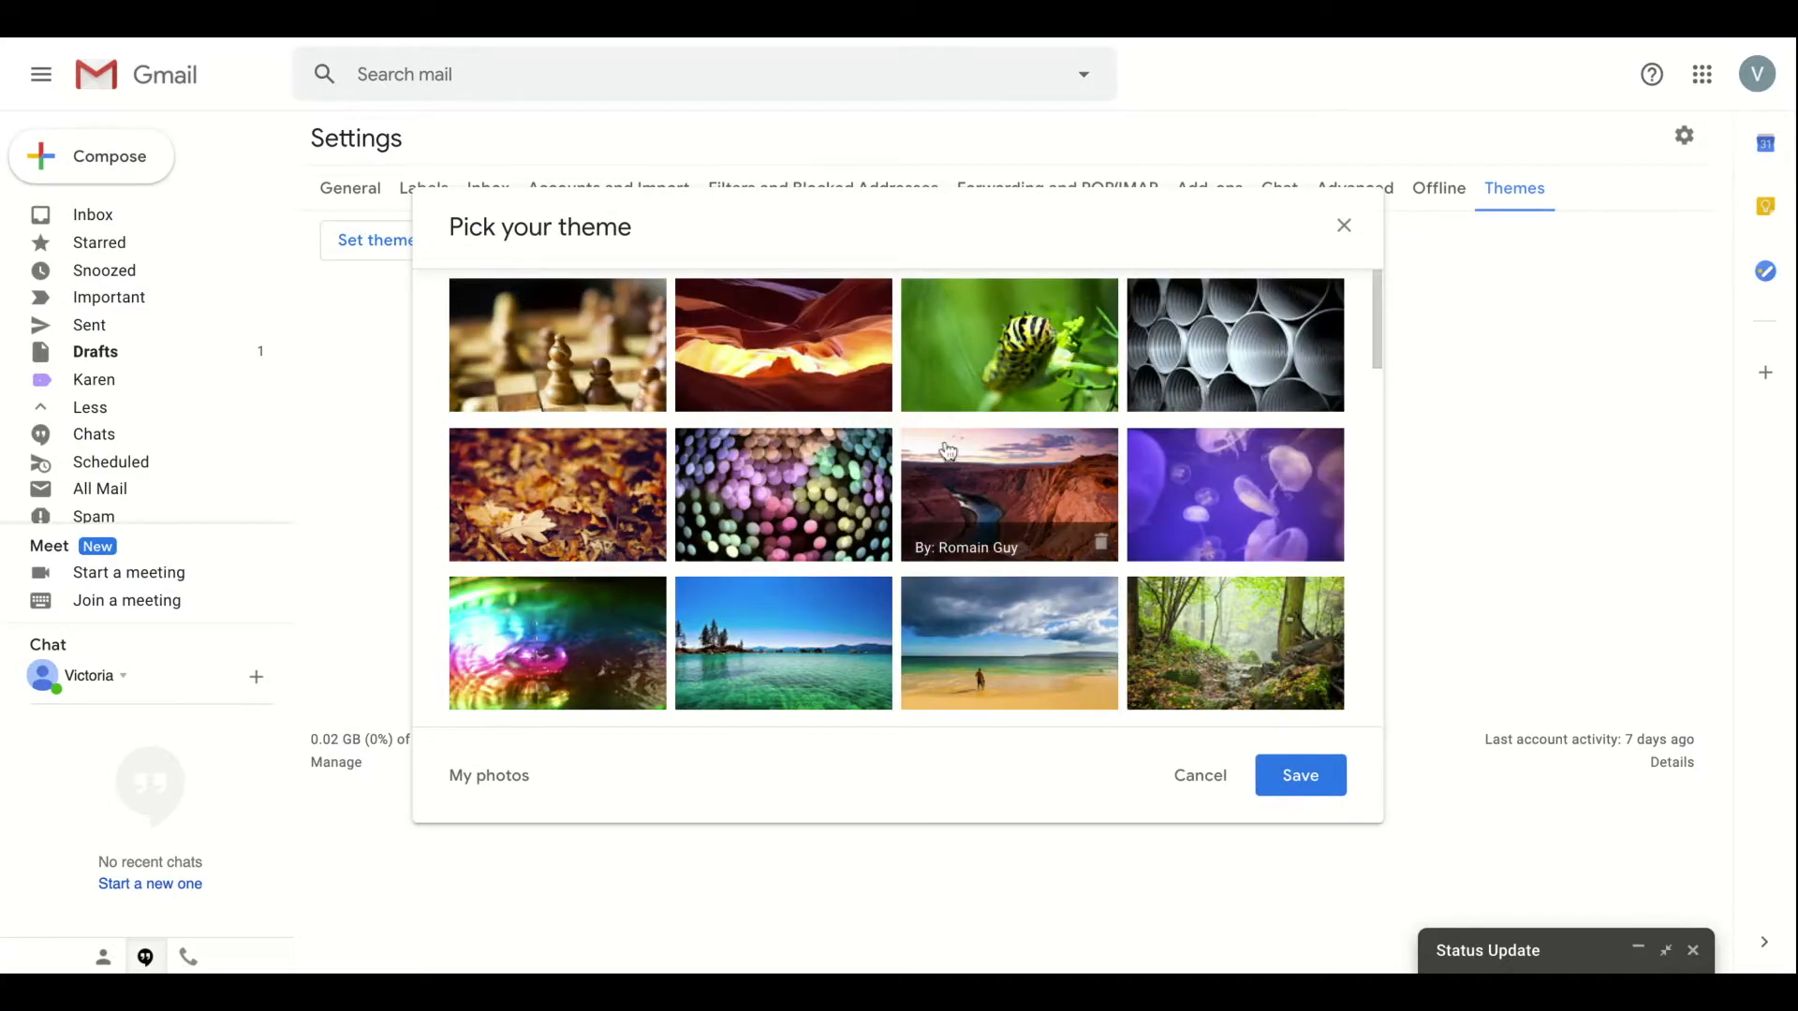
pyautogui.click(814, 487)
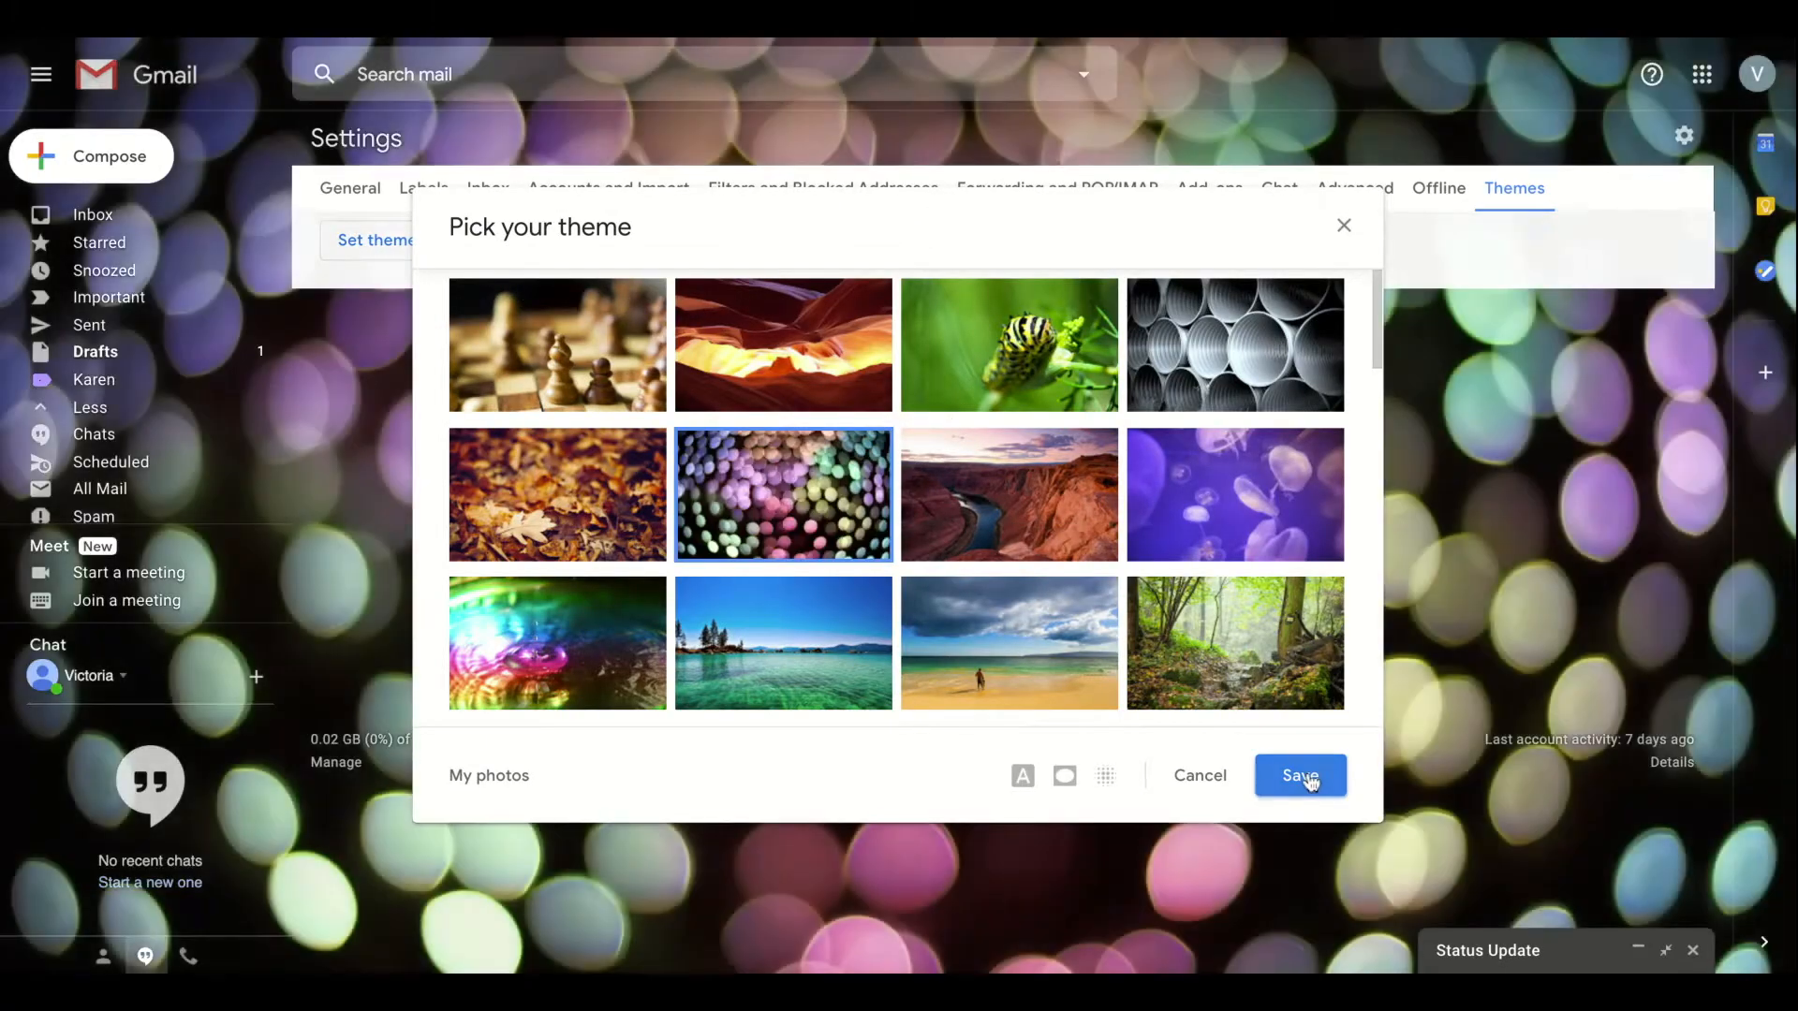
pyautogui.click(1309, 777)
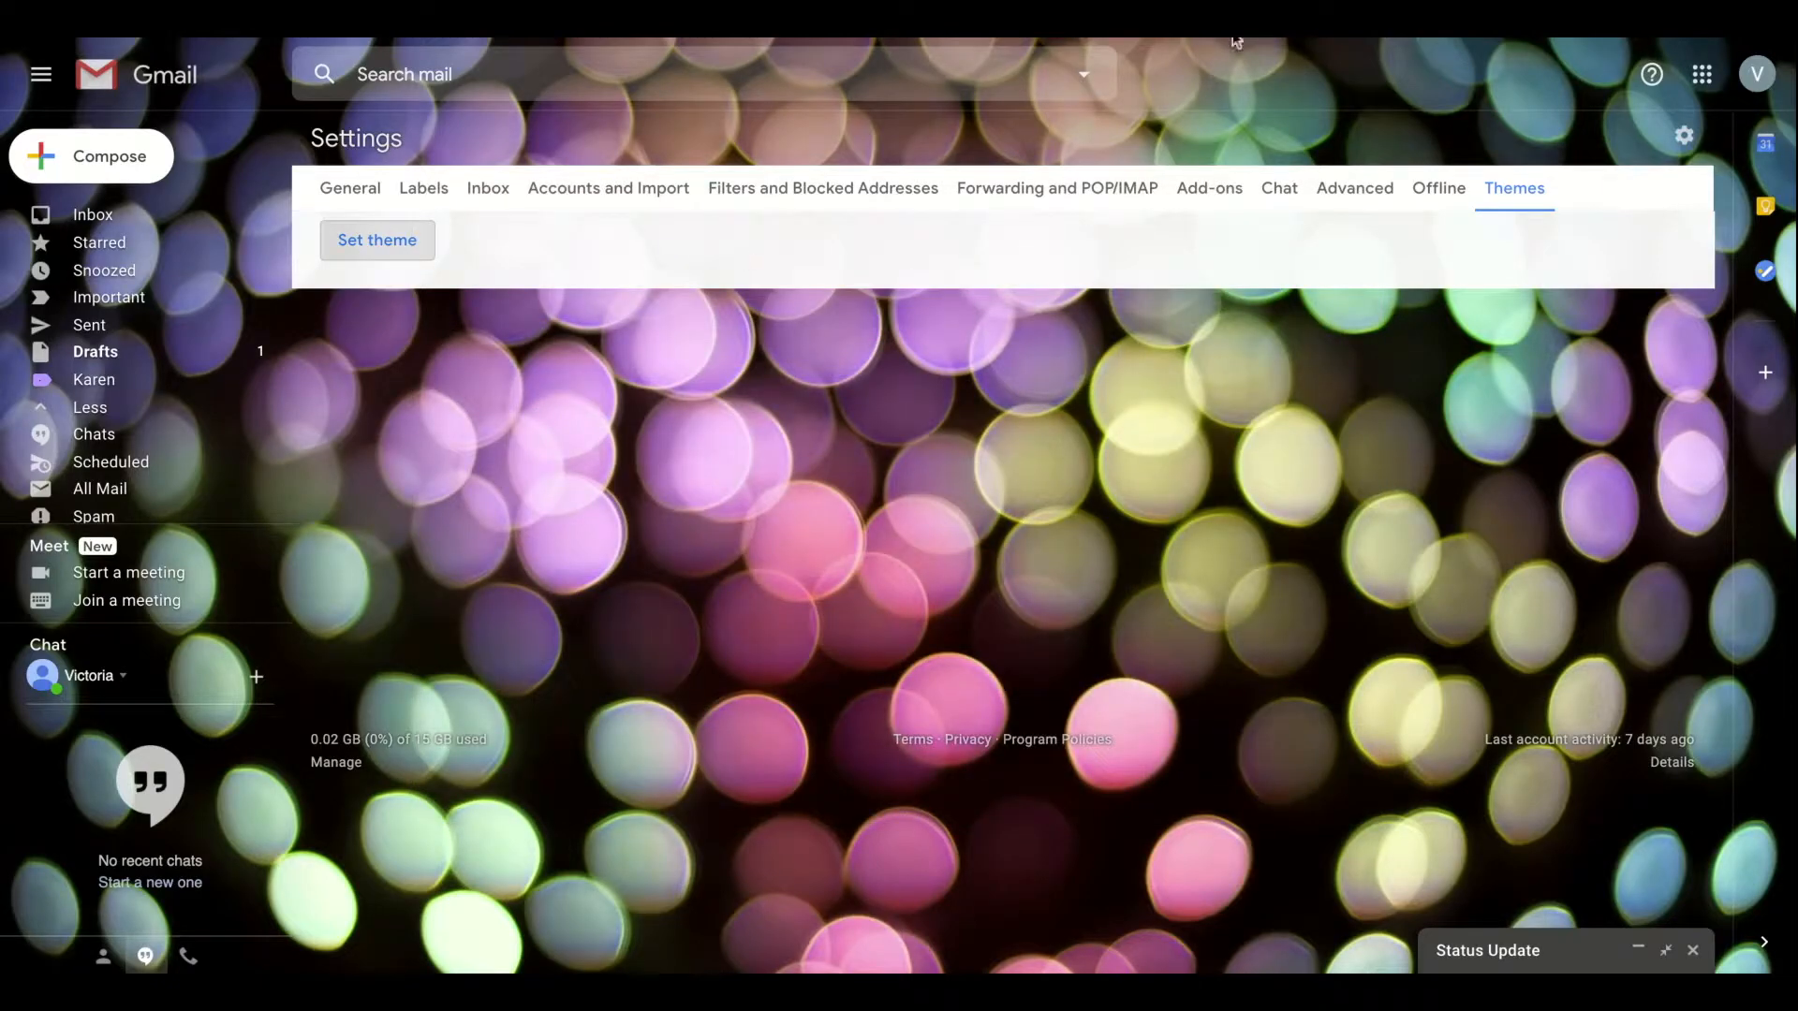
pyautogui.click(1509, 199)
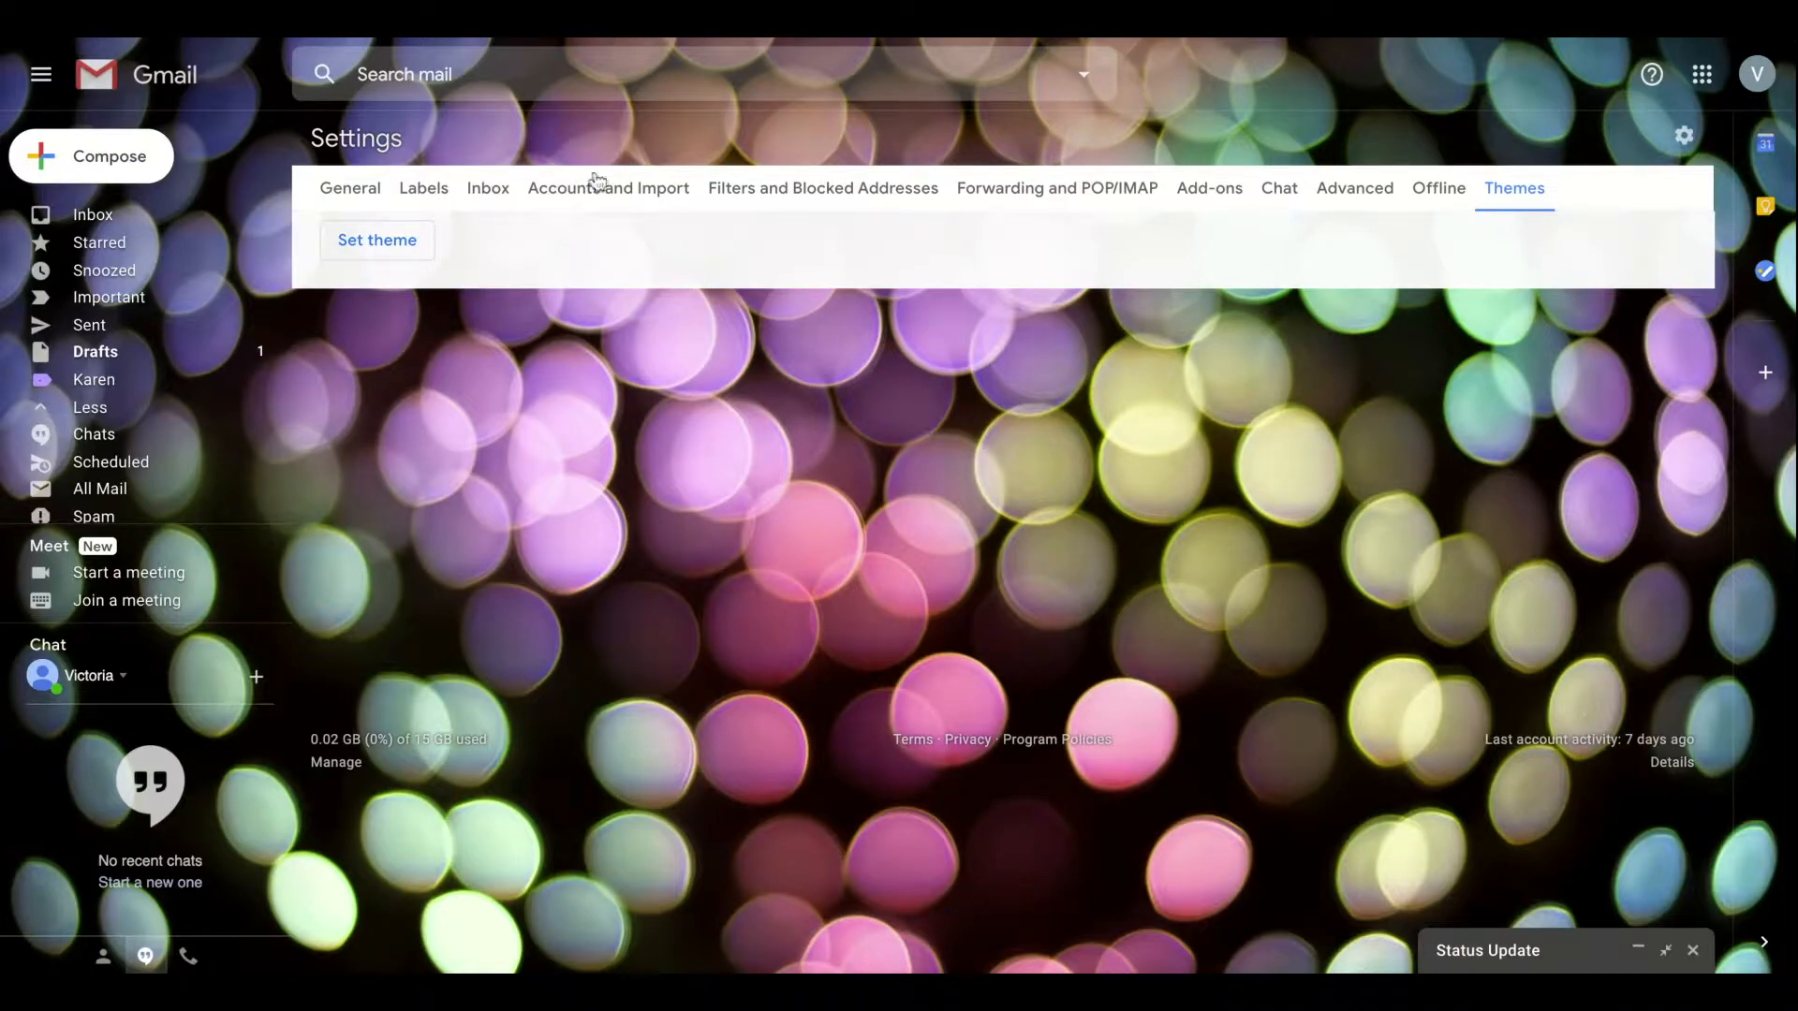
# - Open the General settings, switch conversation view off and set it back to on
pyautogui.click(382, 194)
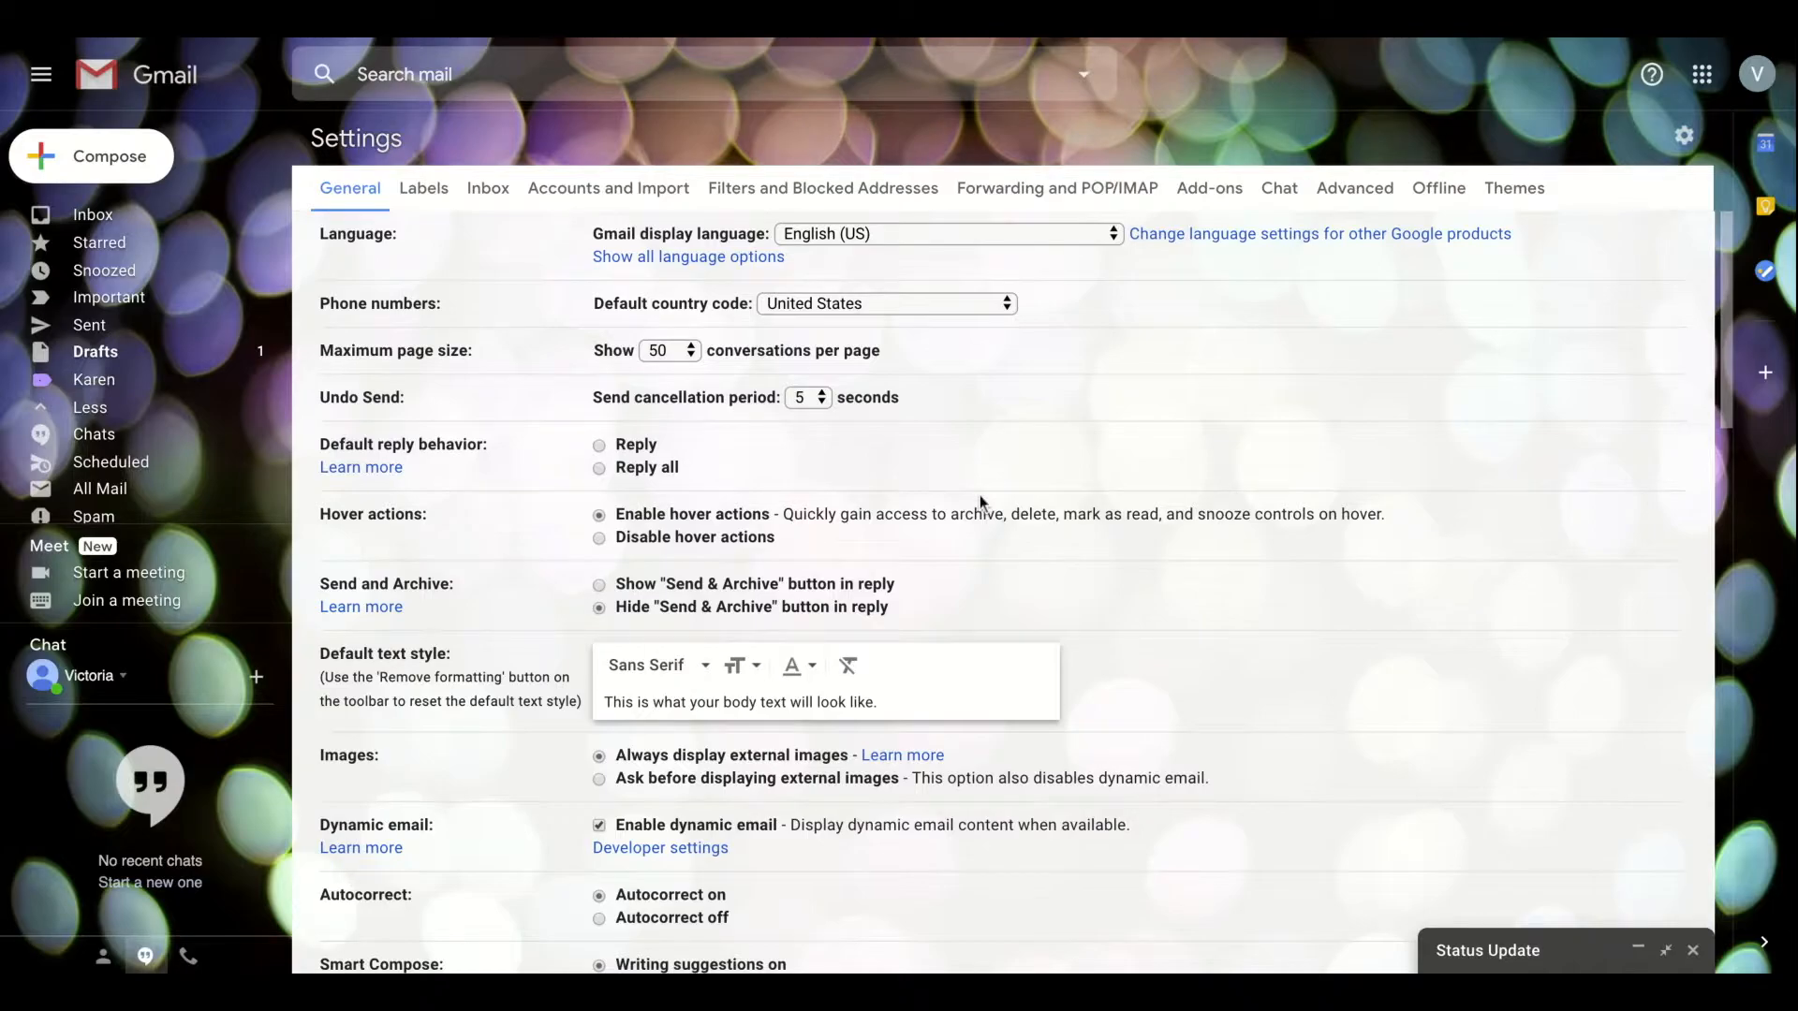
pyautogui.scroll(-1, 1007, 630)
pyautogui.scroll(-3, 1011, 632)
pyautogui.scroll(-4, 1011, 632)
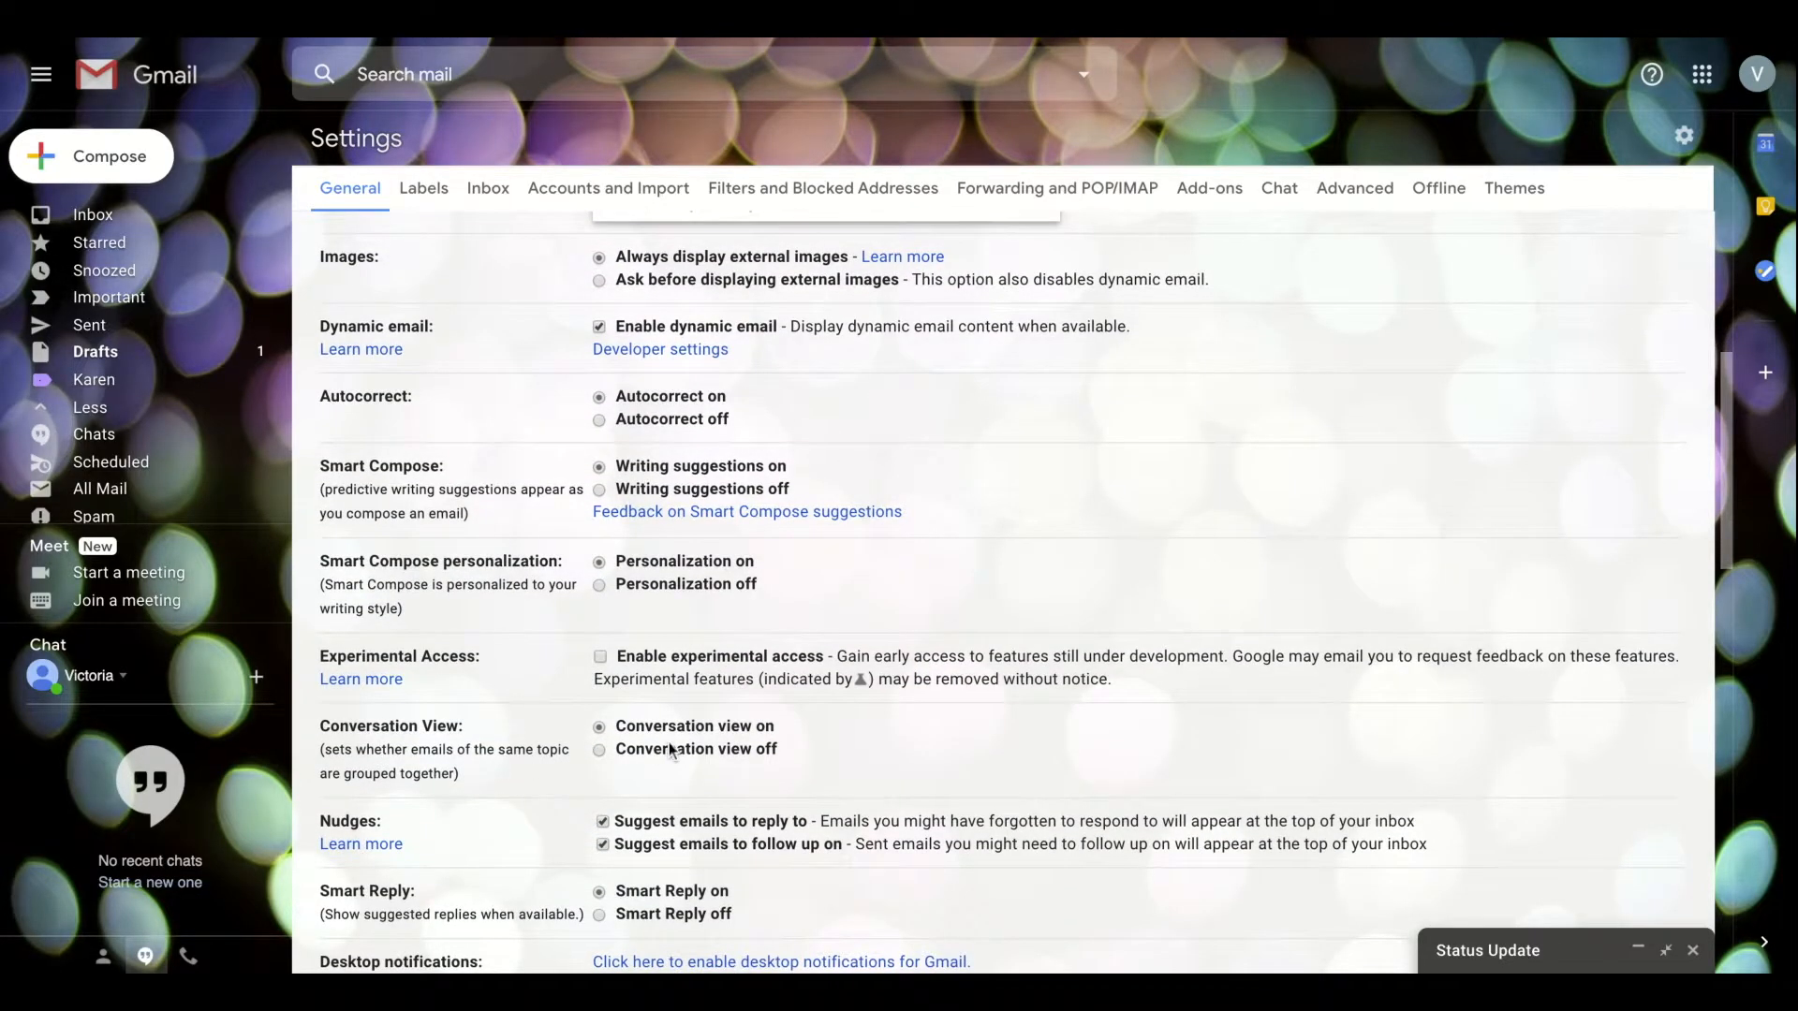
pyautogui.click(601, 752)
pyautogui.click(599, 727)
# - Create a new email signature named with the account holder's full name in the General settings
pyautogui.scroll(-3, 761, 742)
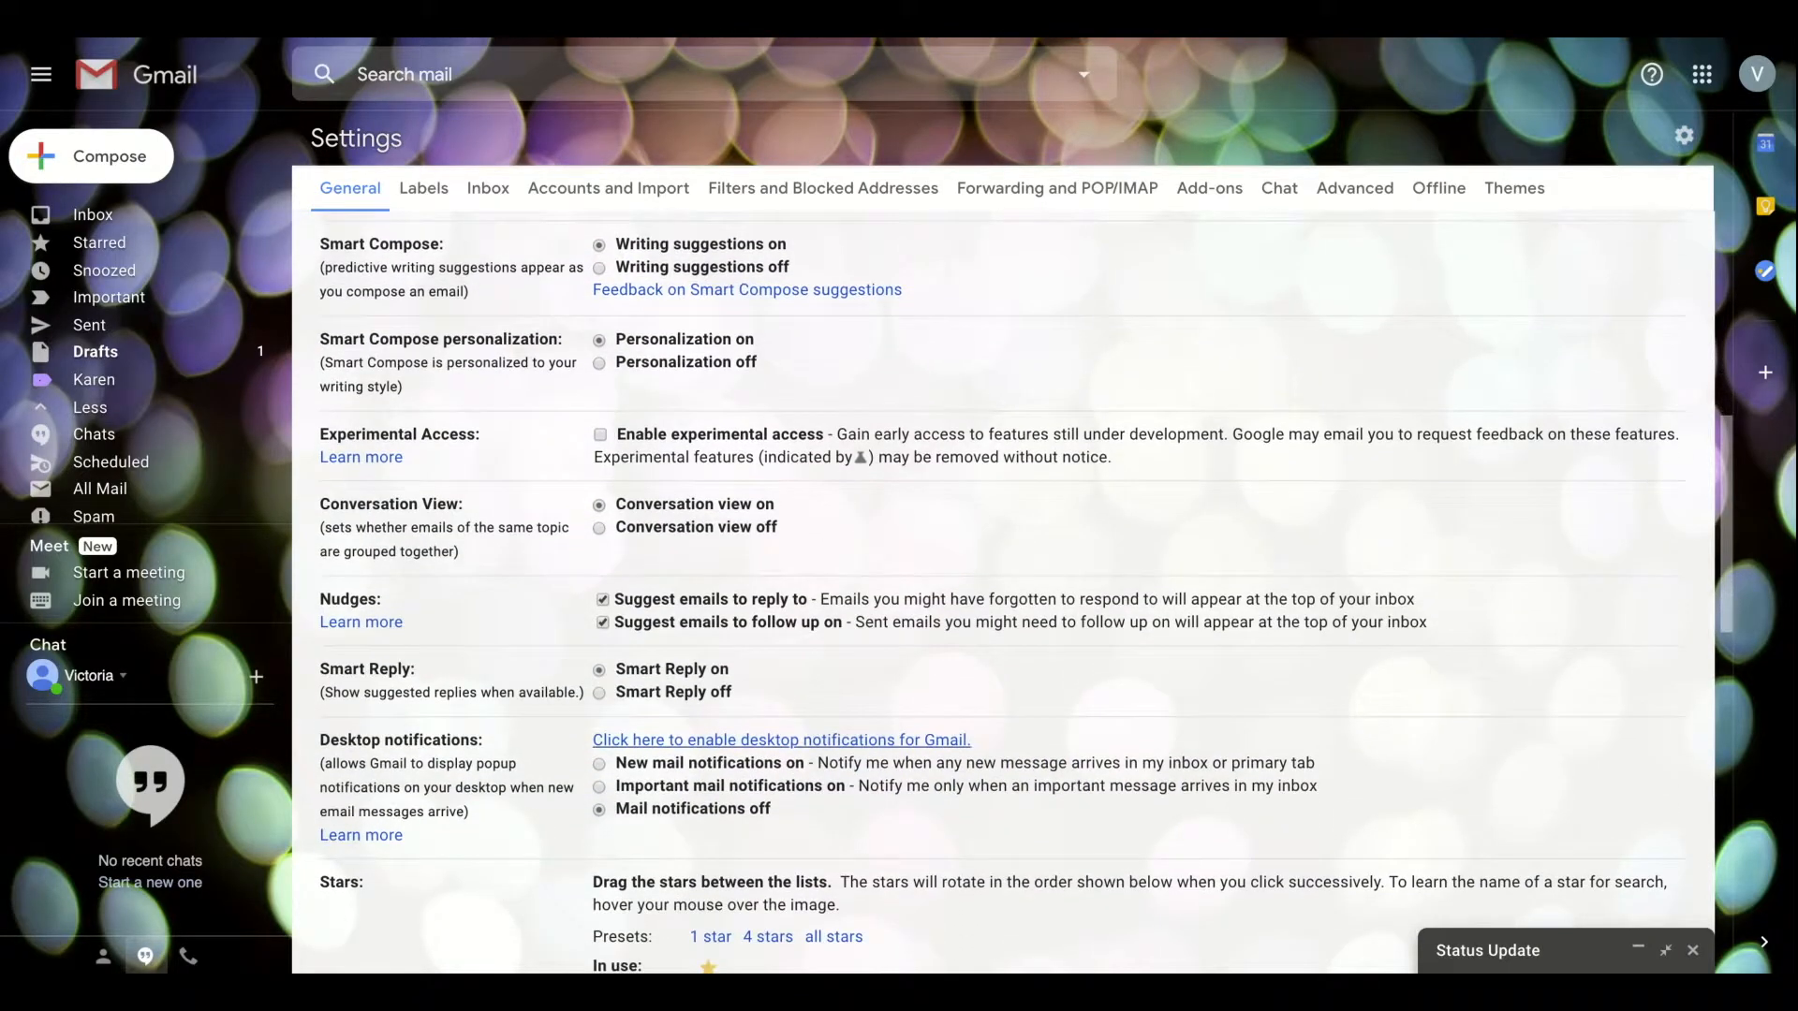
pyautogui.scroll(-3, 1027, 593)
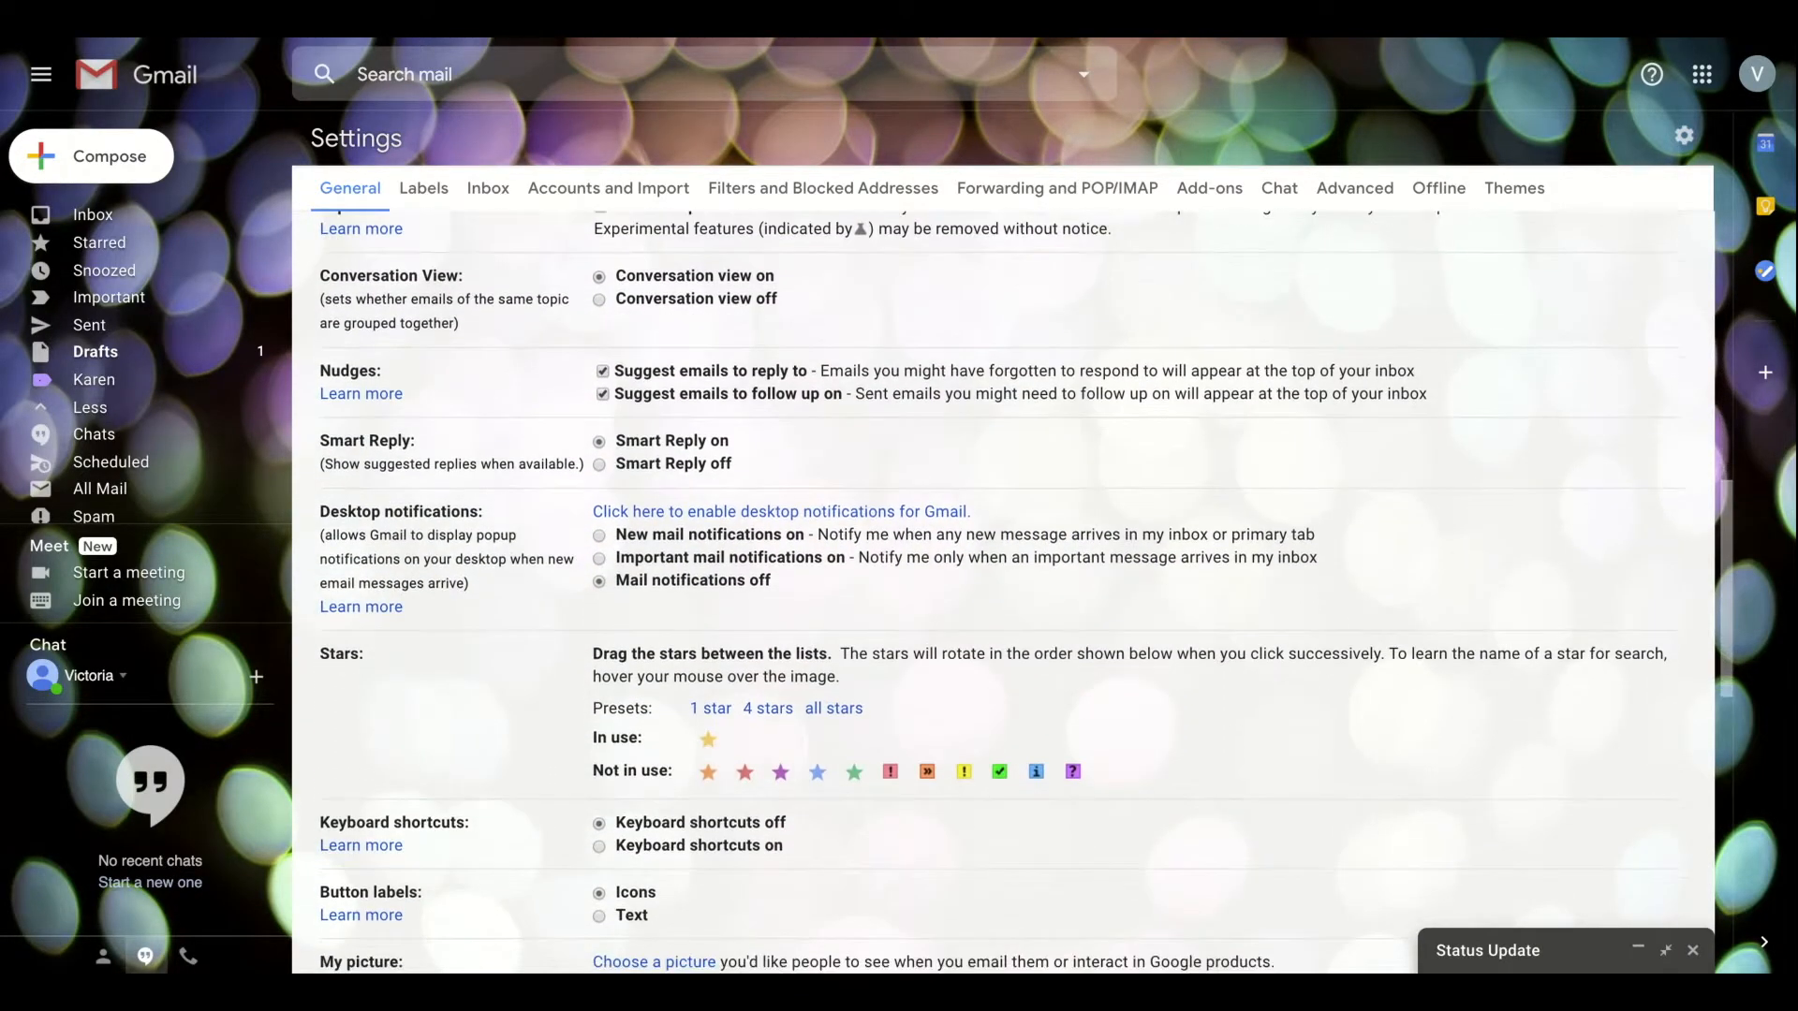
pyautogui.scroll(-3, 712, 742)
pyautogui.scroll(-3, 667, 752)
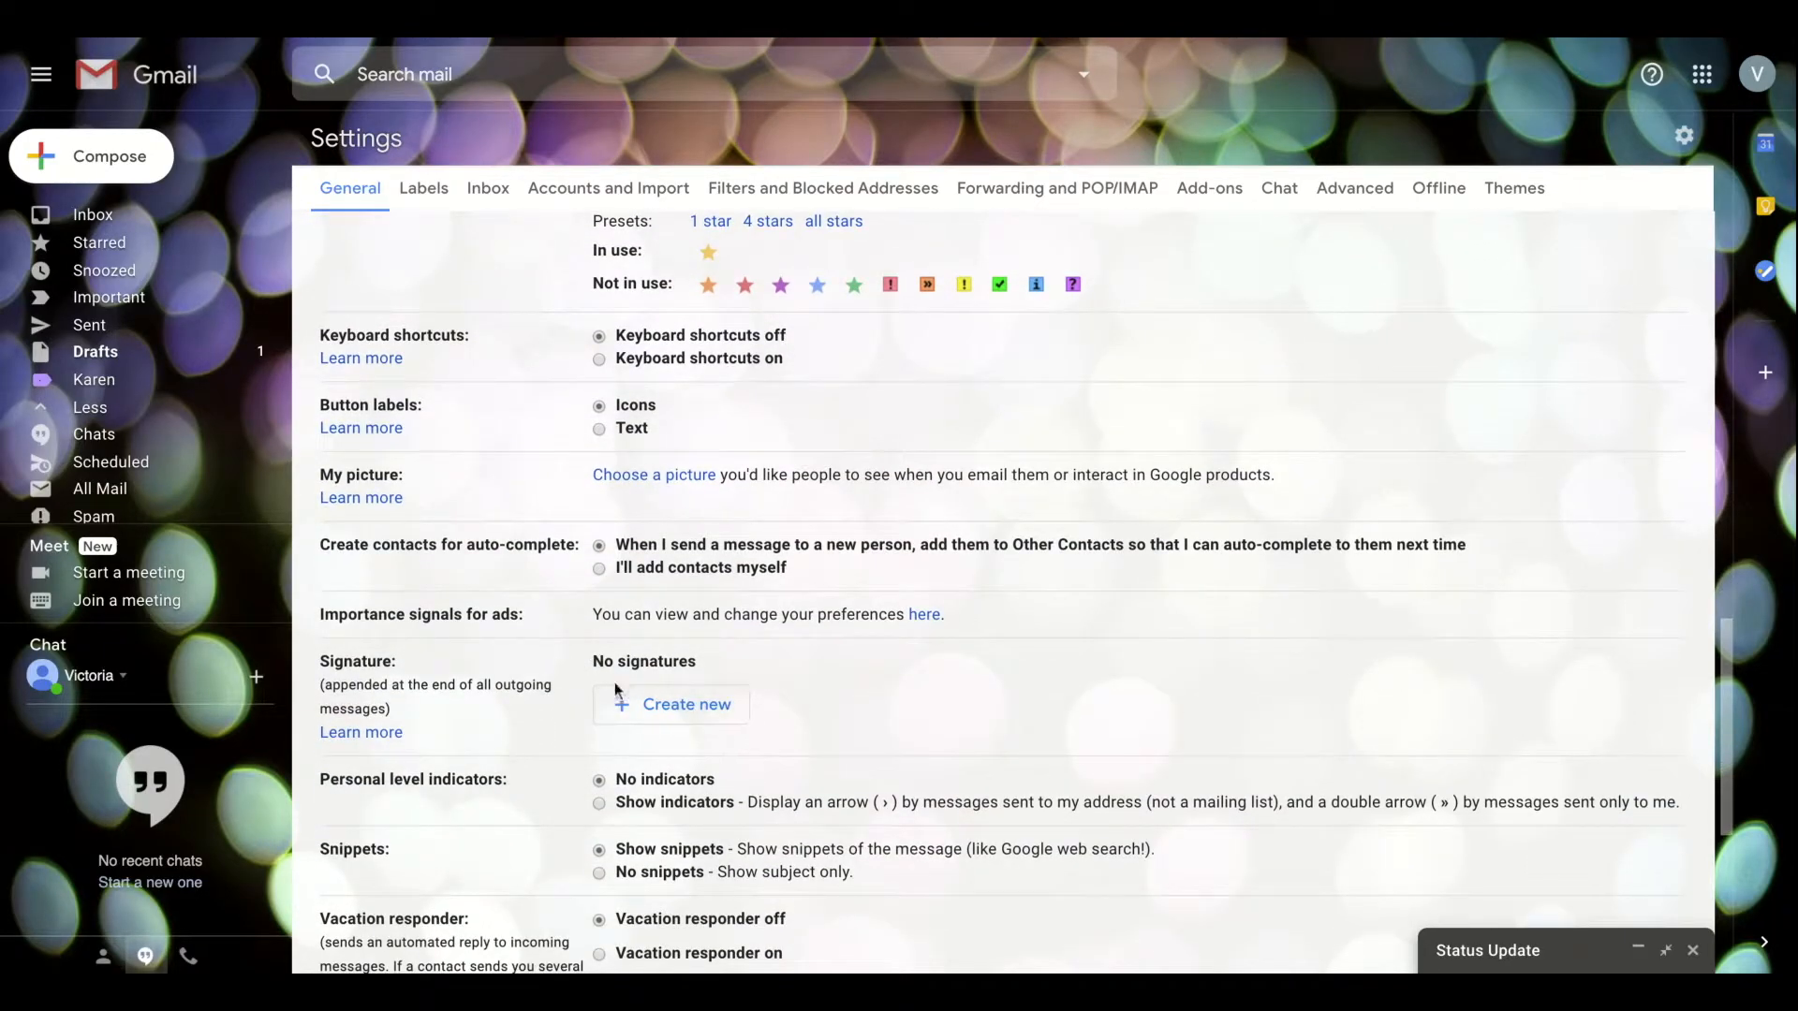
pyautogui.click(655, 717)
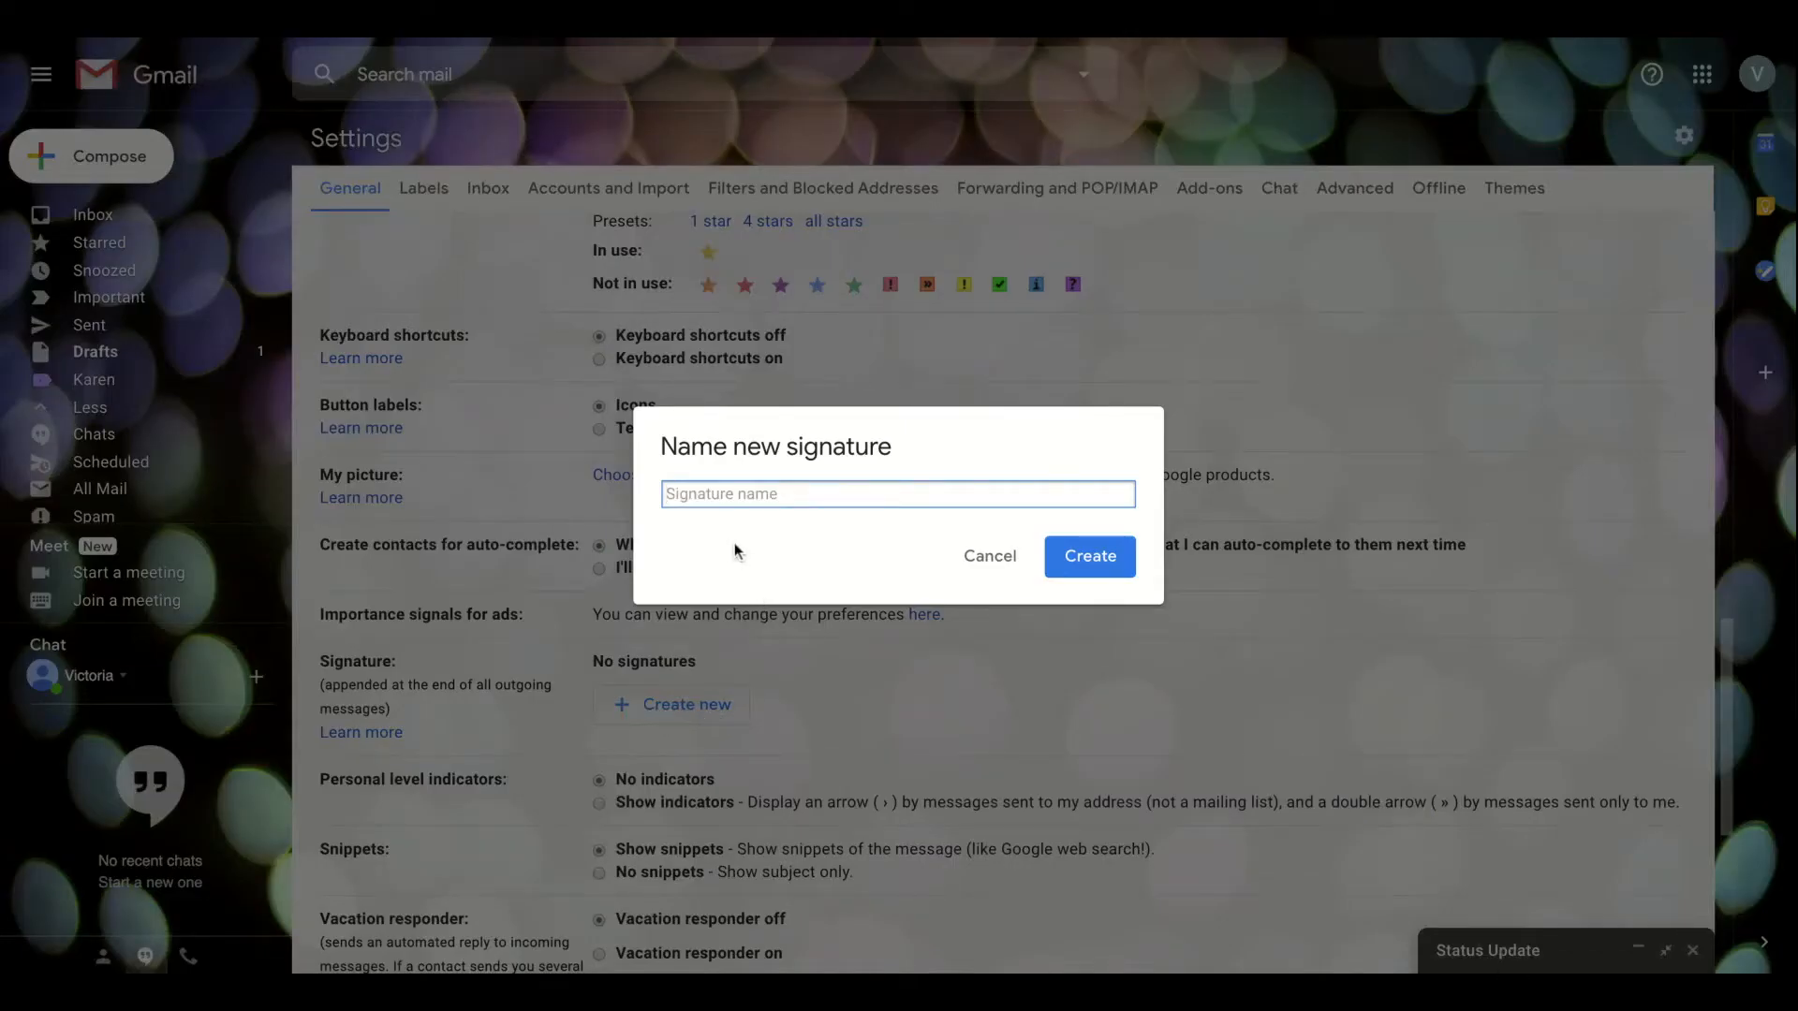
pyautogui.write('Victoria Heric')
pyautogui.click(1086, 556)
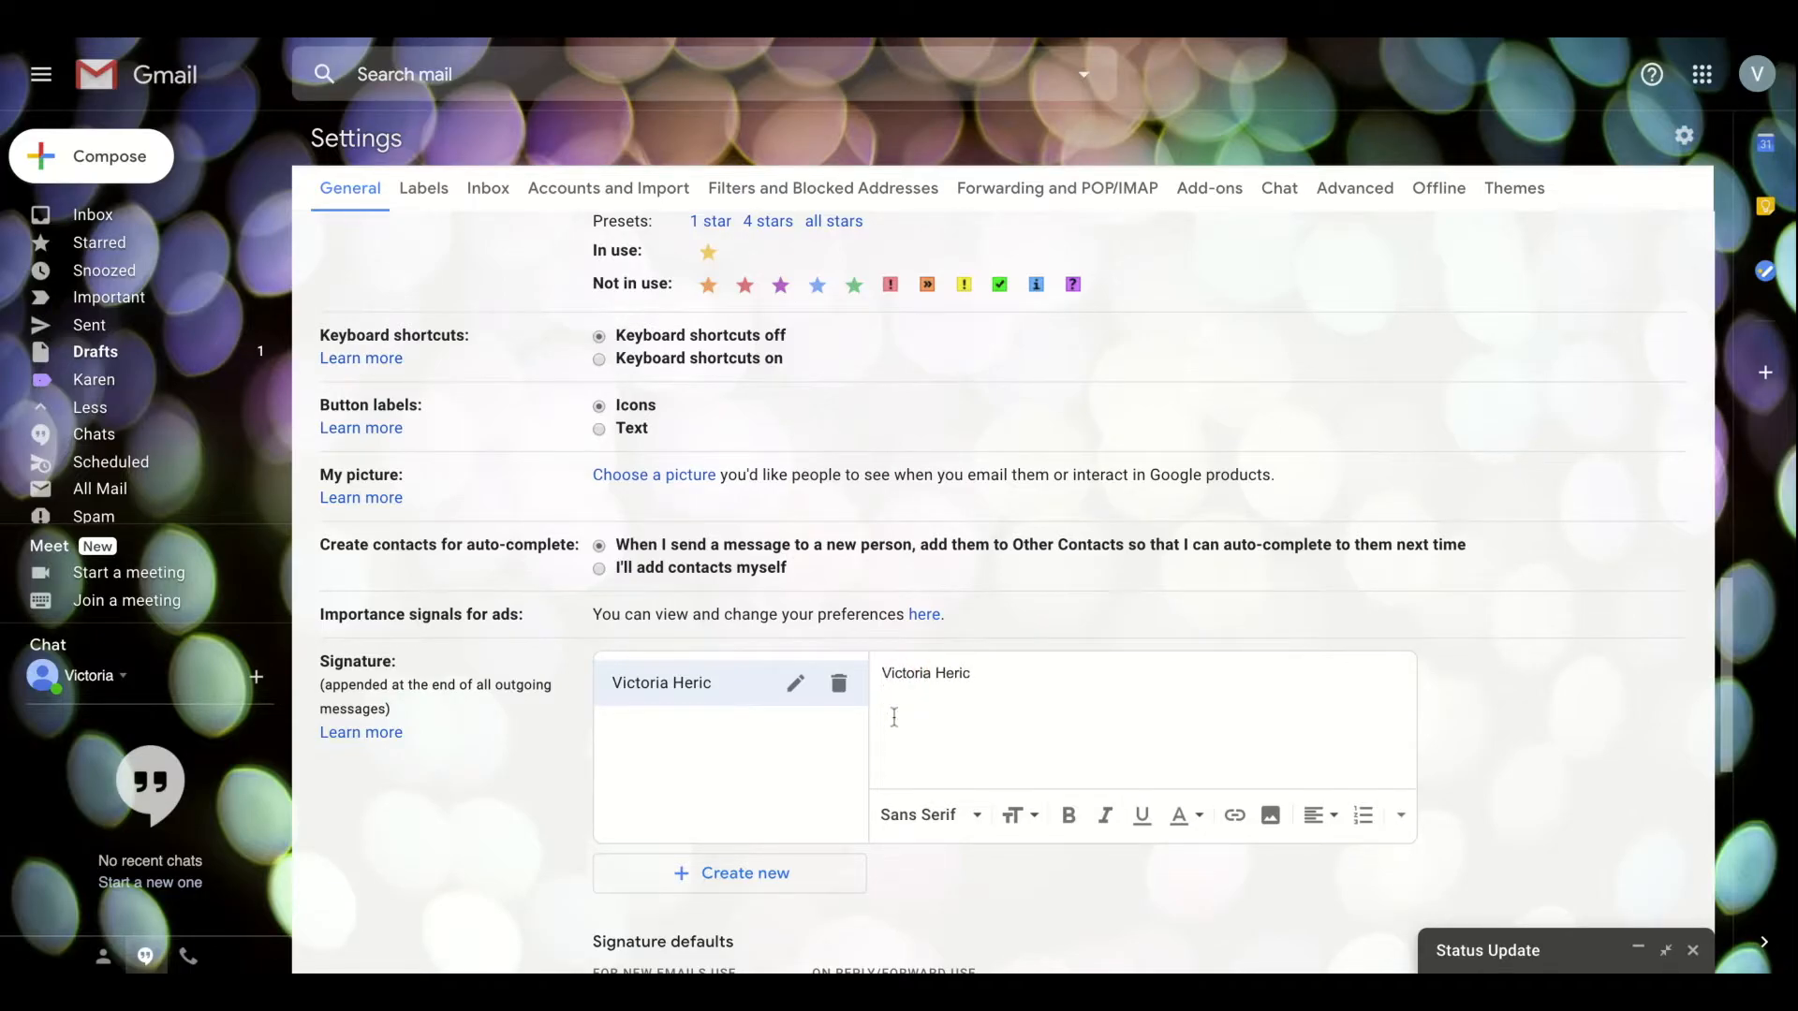
# - Add "Sincerely," on a line above the name in the signature text and color the name purple
pyautogui.press('Return')
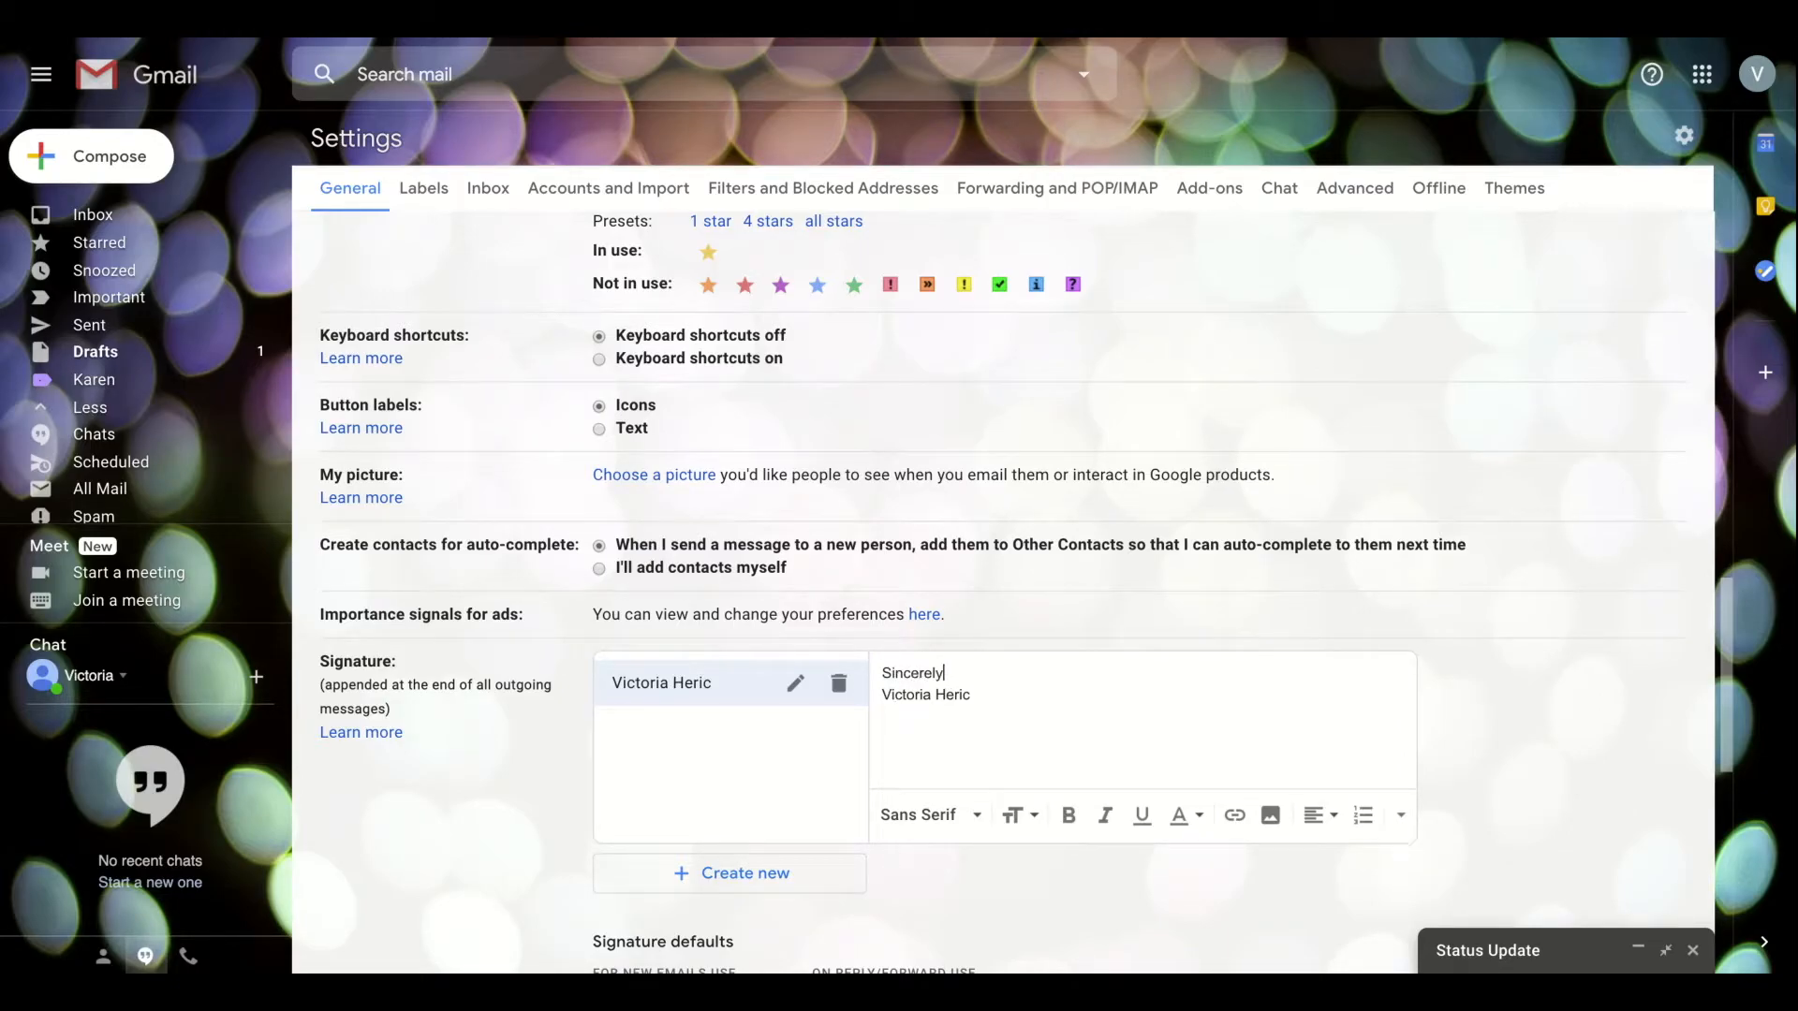
pyautogui.click(976, 697)
pyautogui.moveTo(989, 696); pyautogui.dragTo(883, 699)
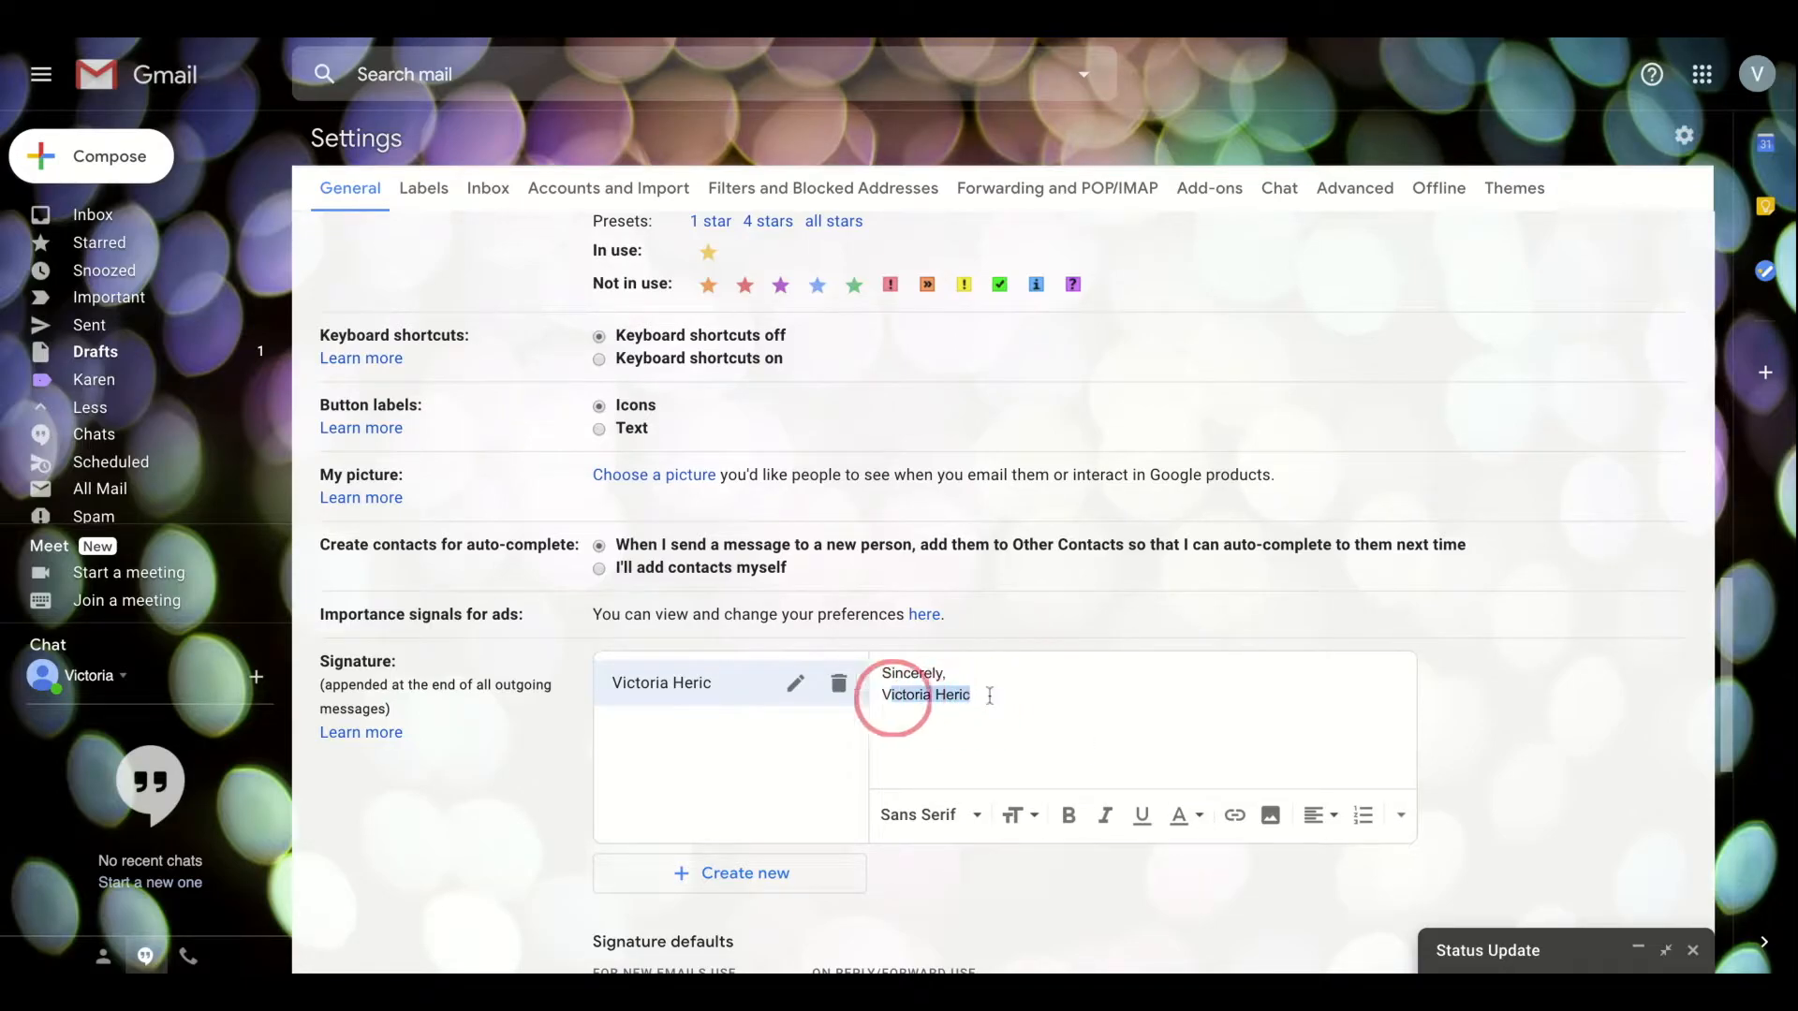
pyautogui.click(1185, 817)
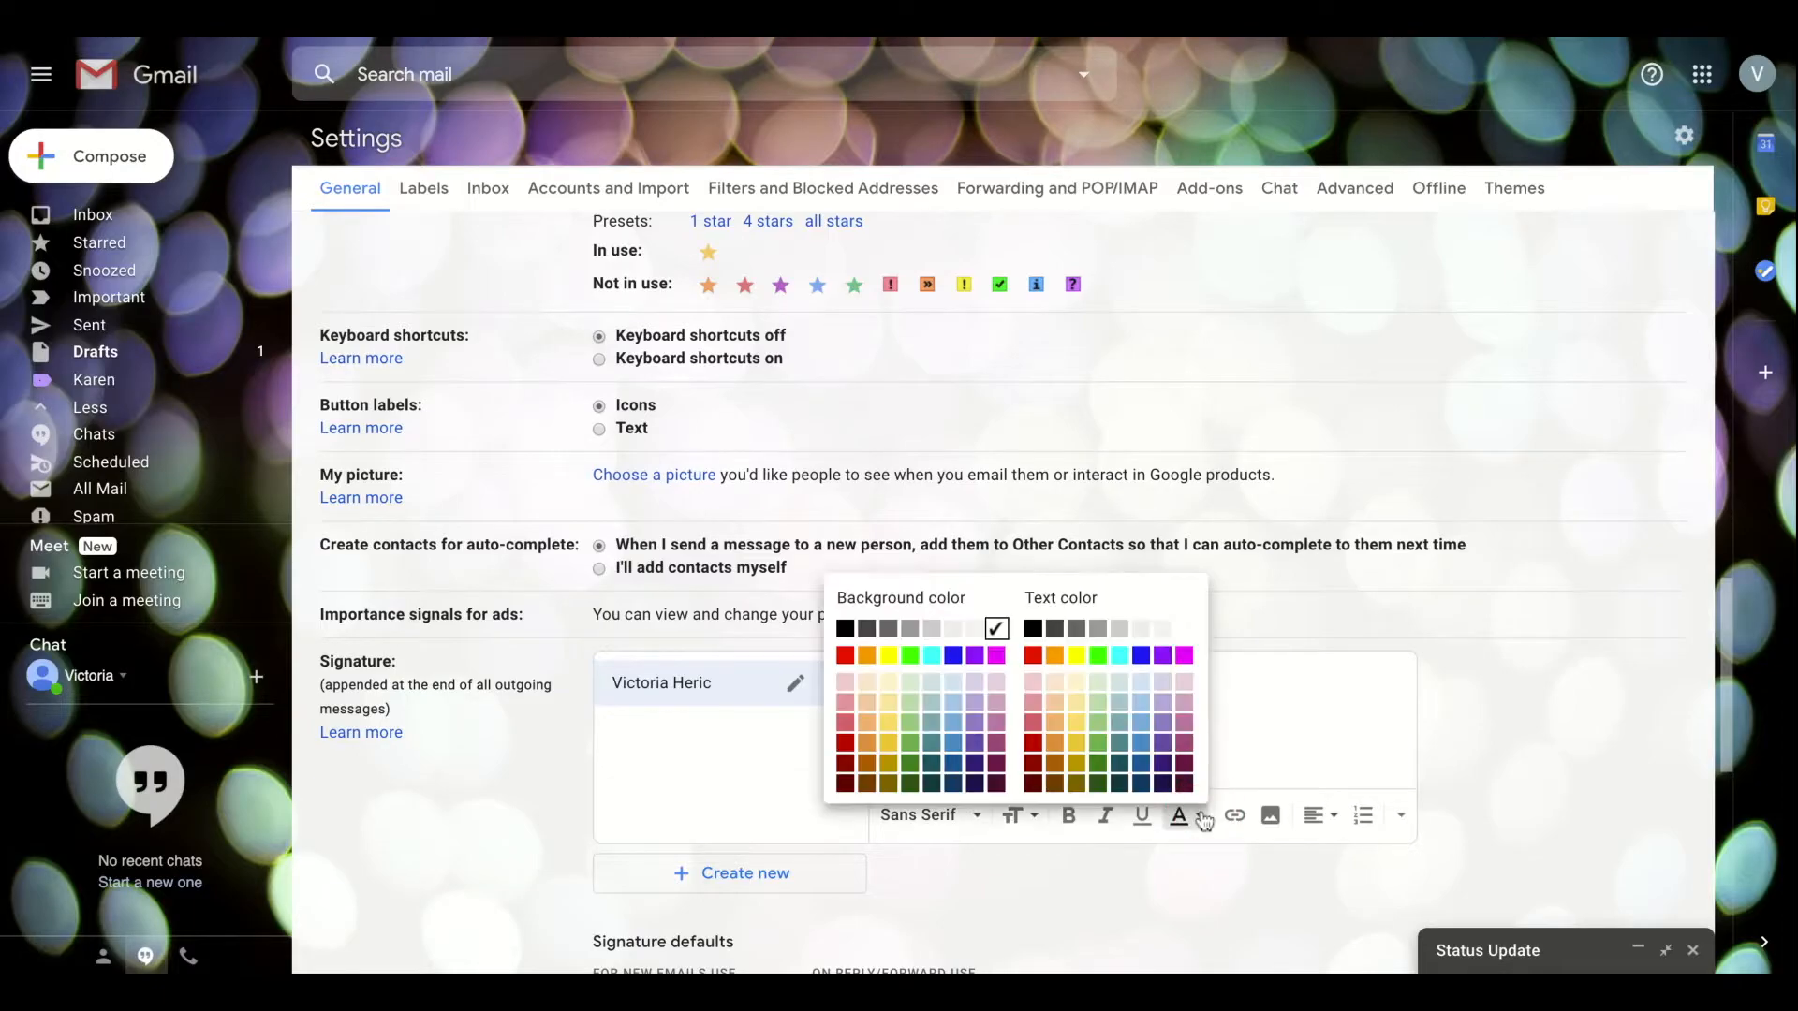
pyautogui.click(1162, 656)
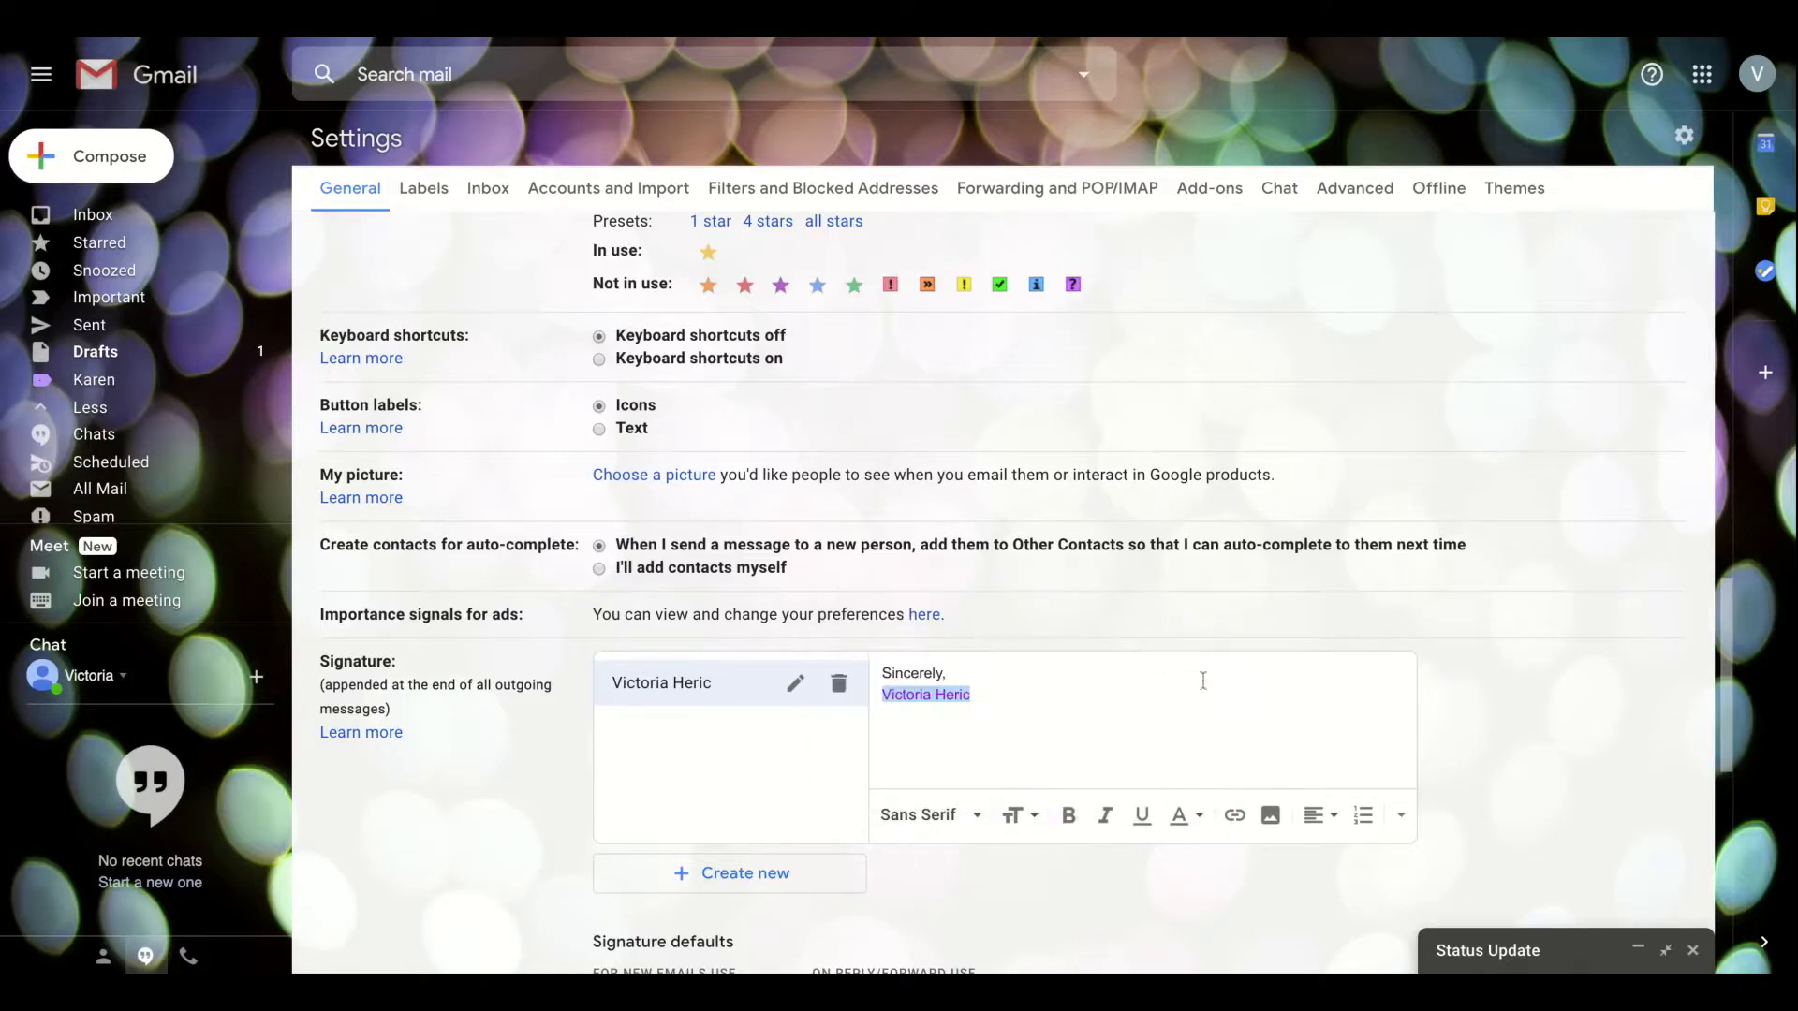
# - Save the changed General settings with the edited signature
pyautogui.click(1258, 749)
pyautogui.scroll(-8, 1131, 878)
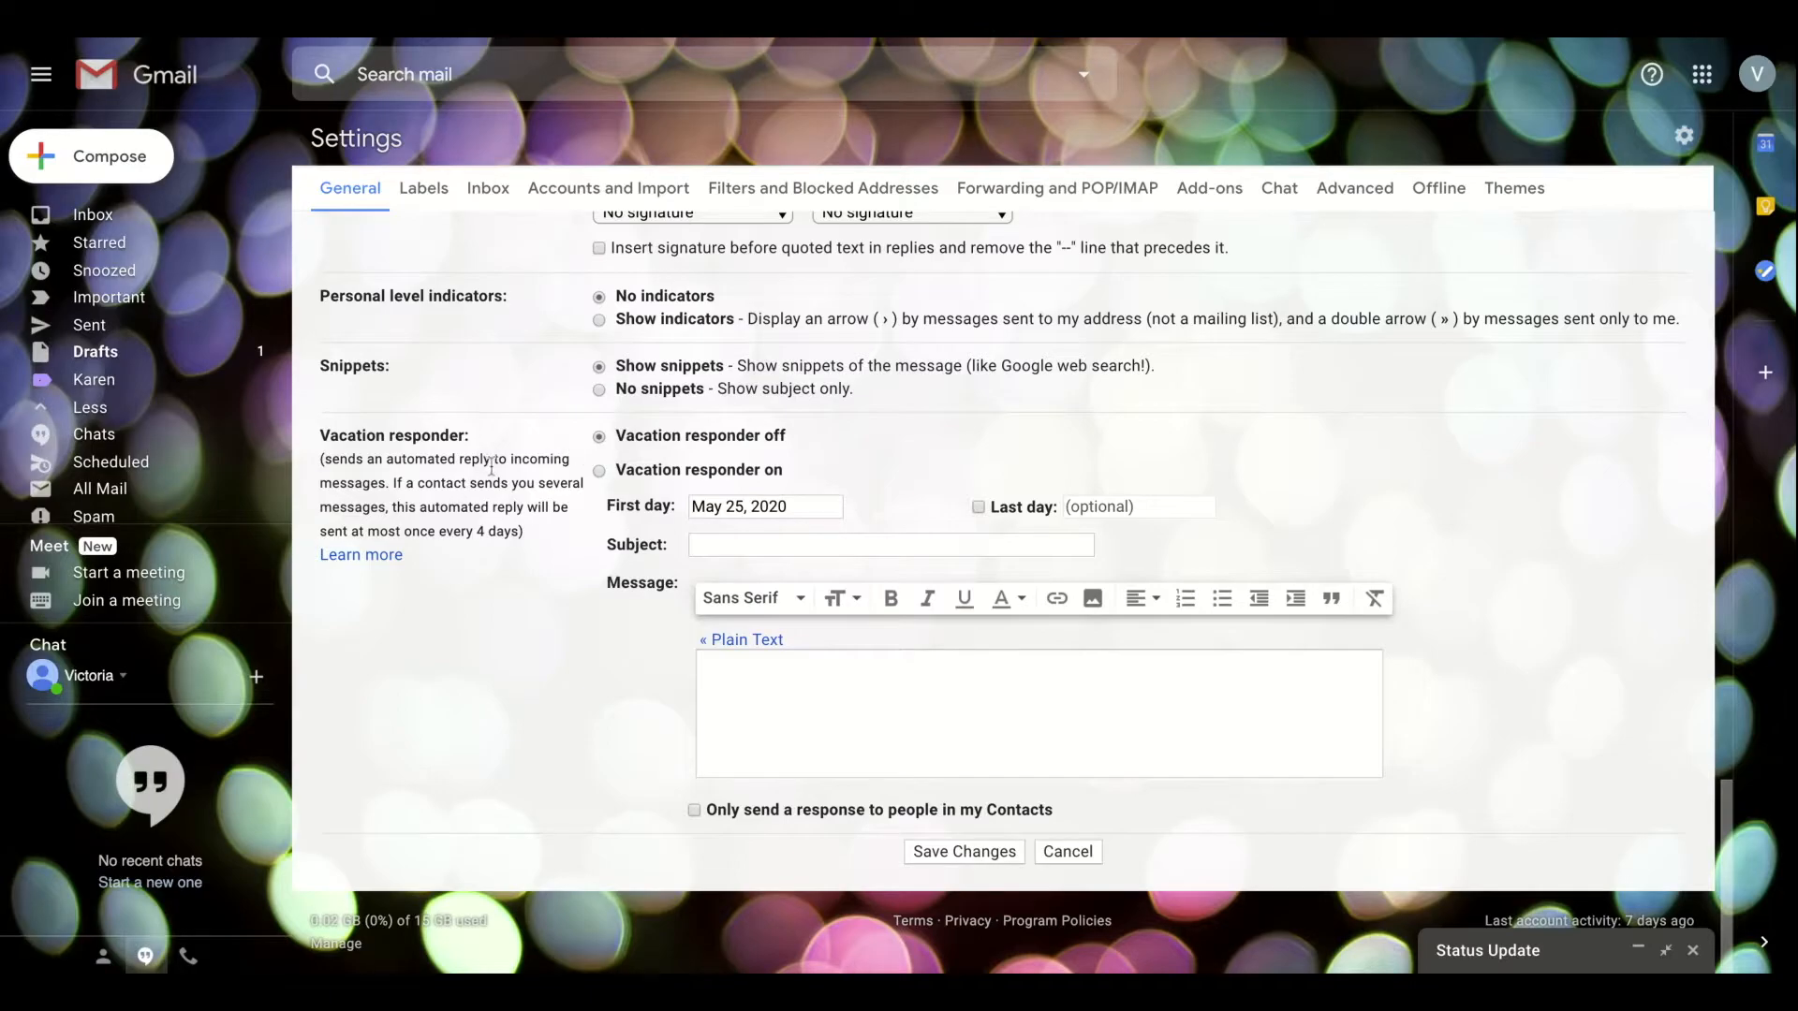
pyautogui.click(965, 851)
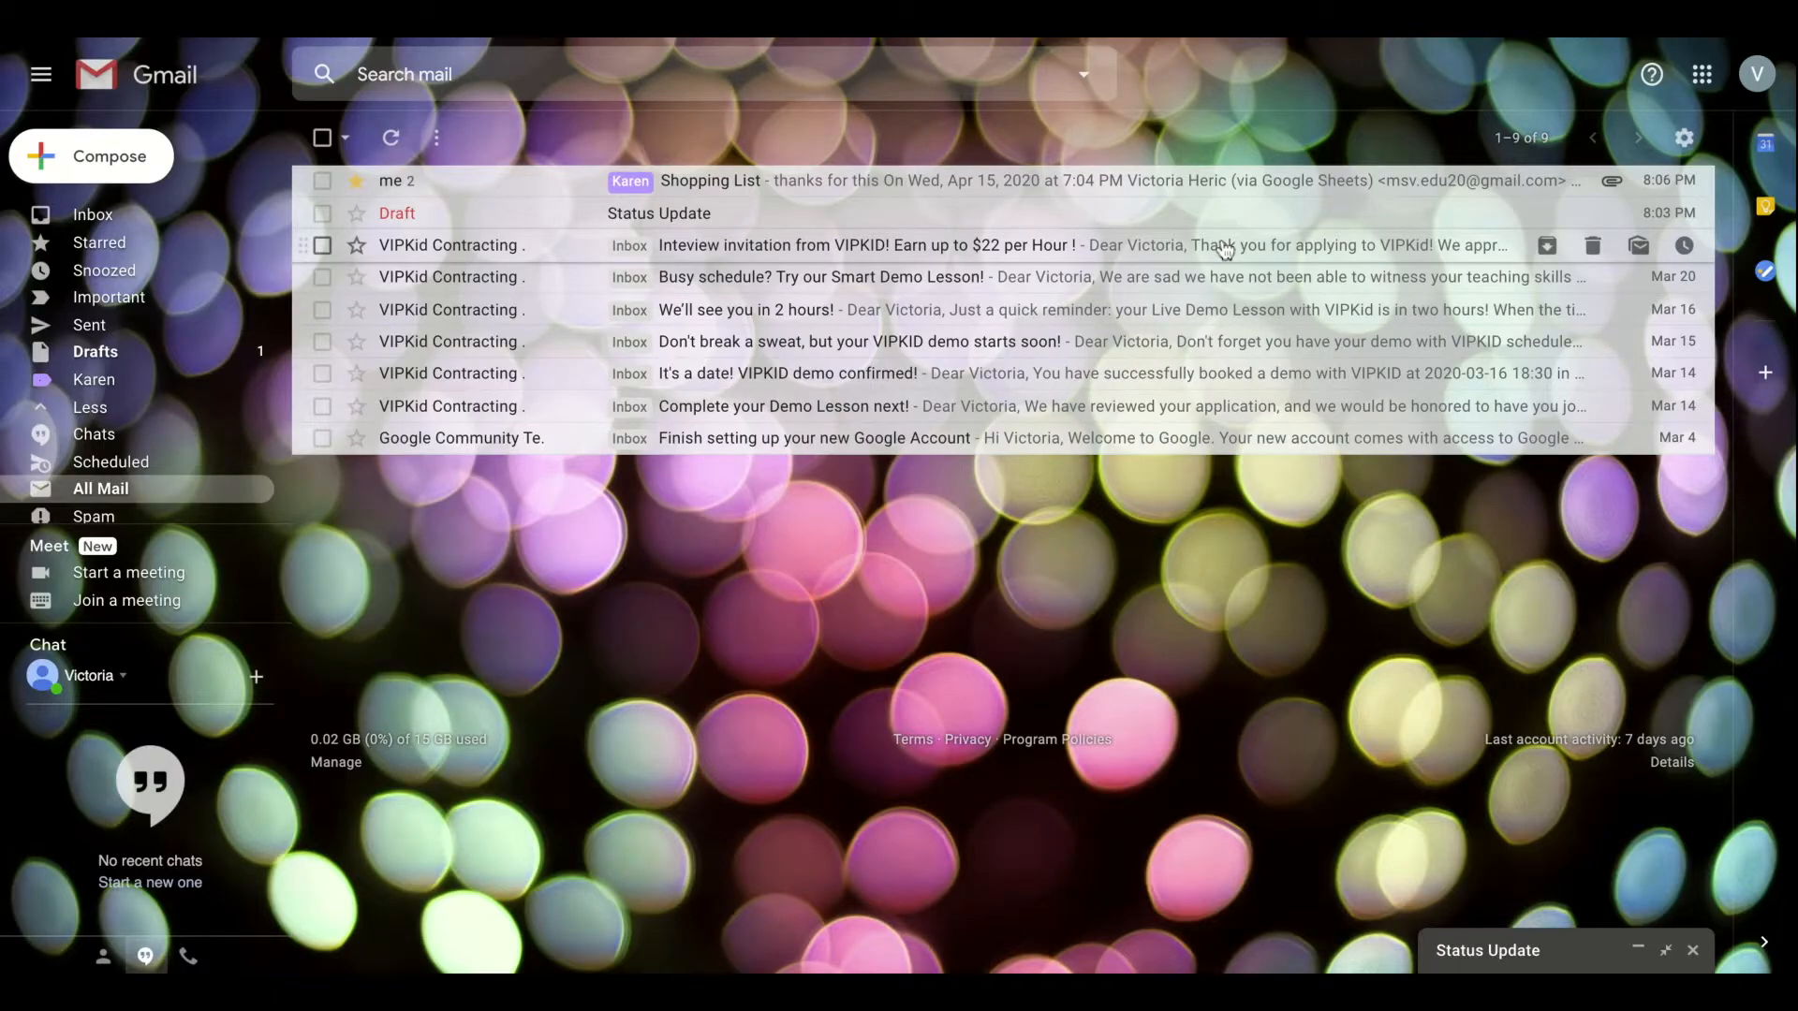
# - Compose a new message, insert the saved signature into its body and close the draft
pyautogui.click(109, 161)
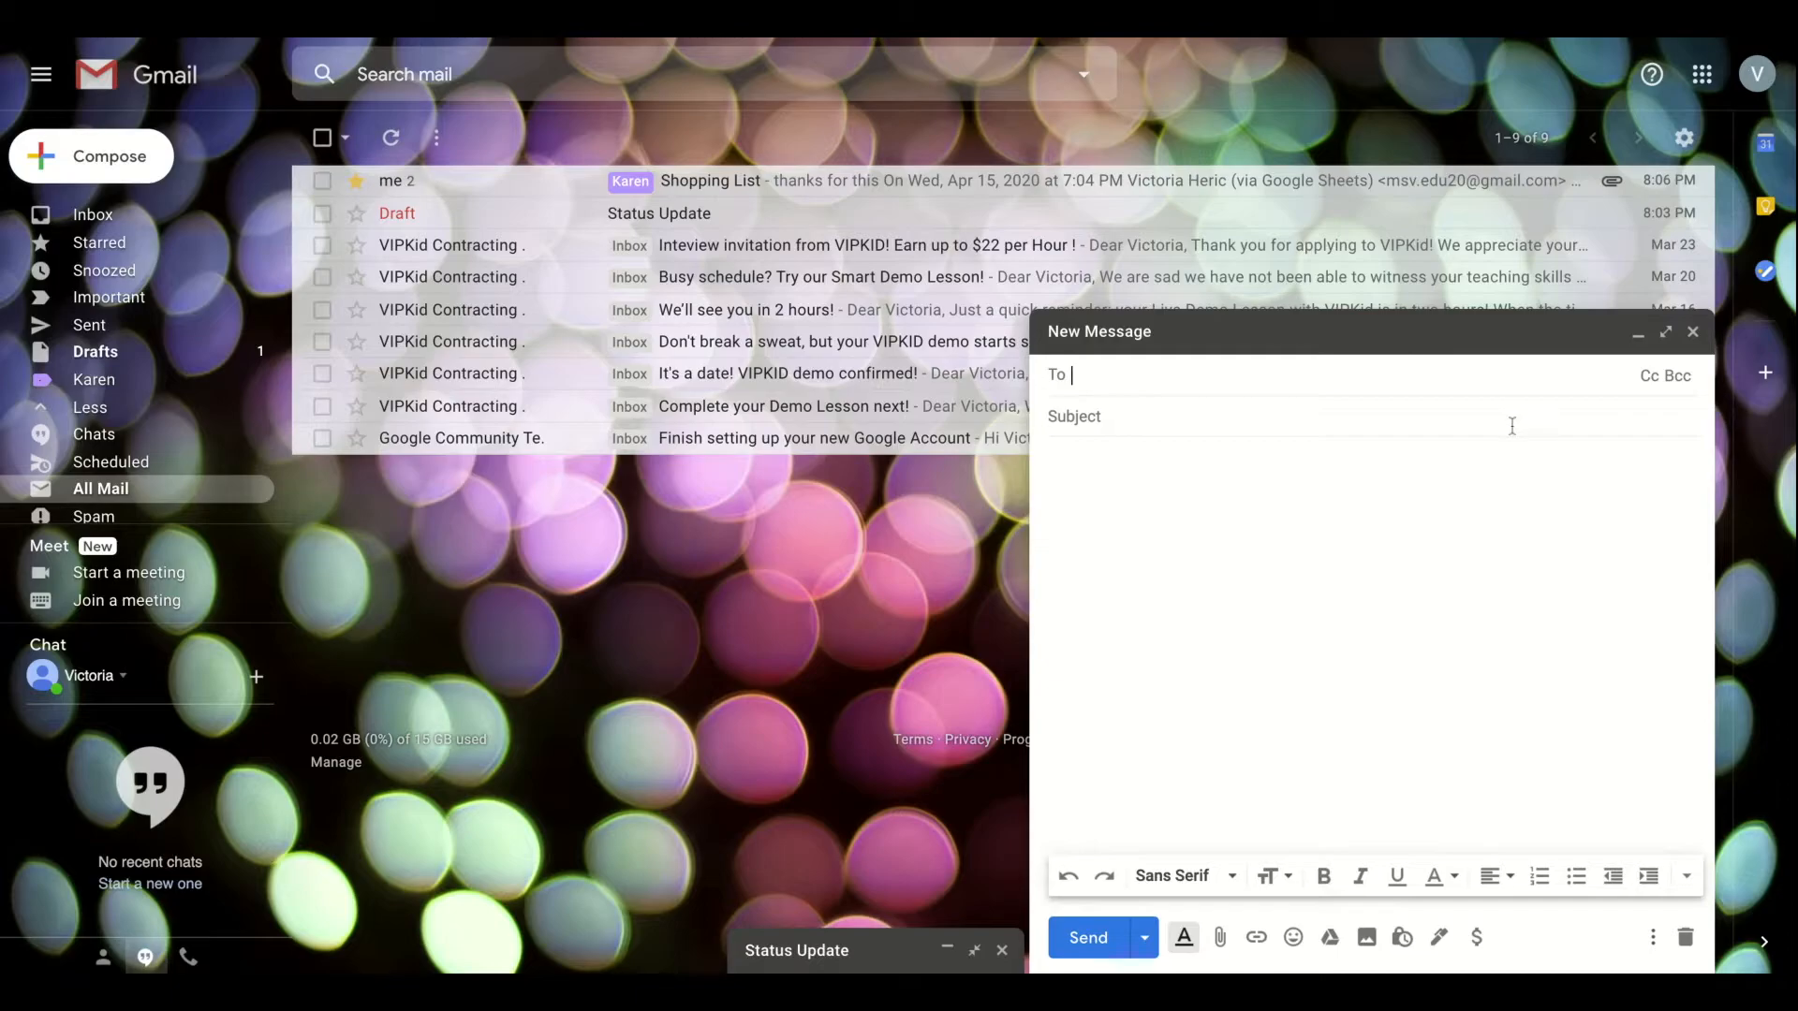
pyautogui.click(1129, 521)
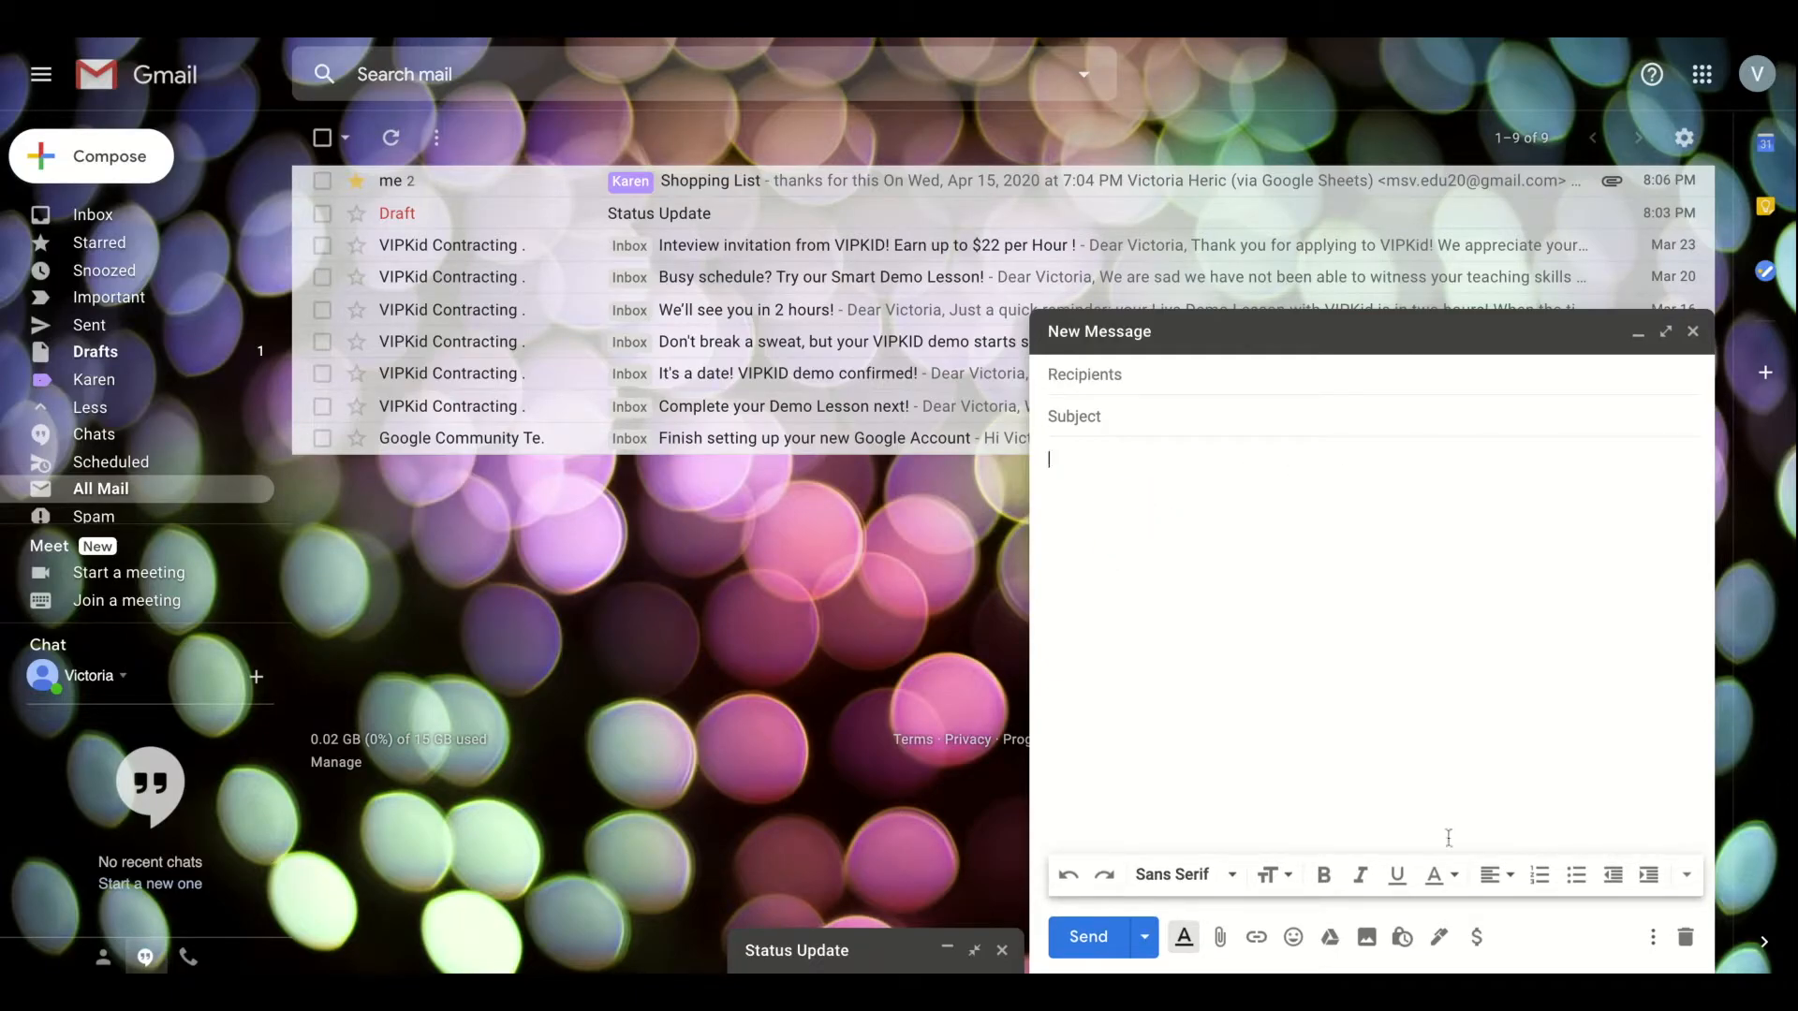
pyautogui.click(1439, 941)
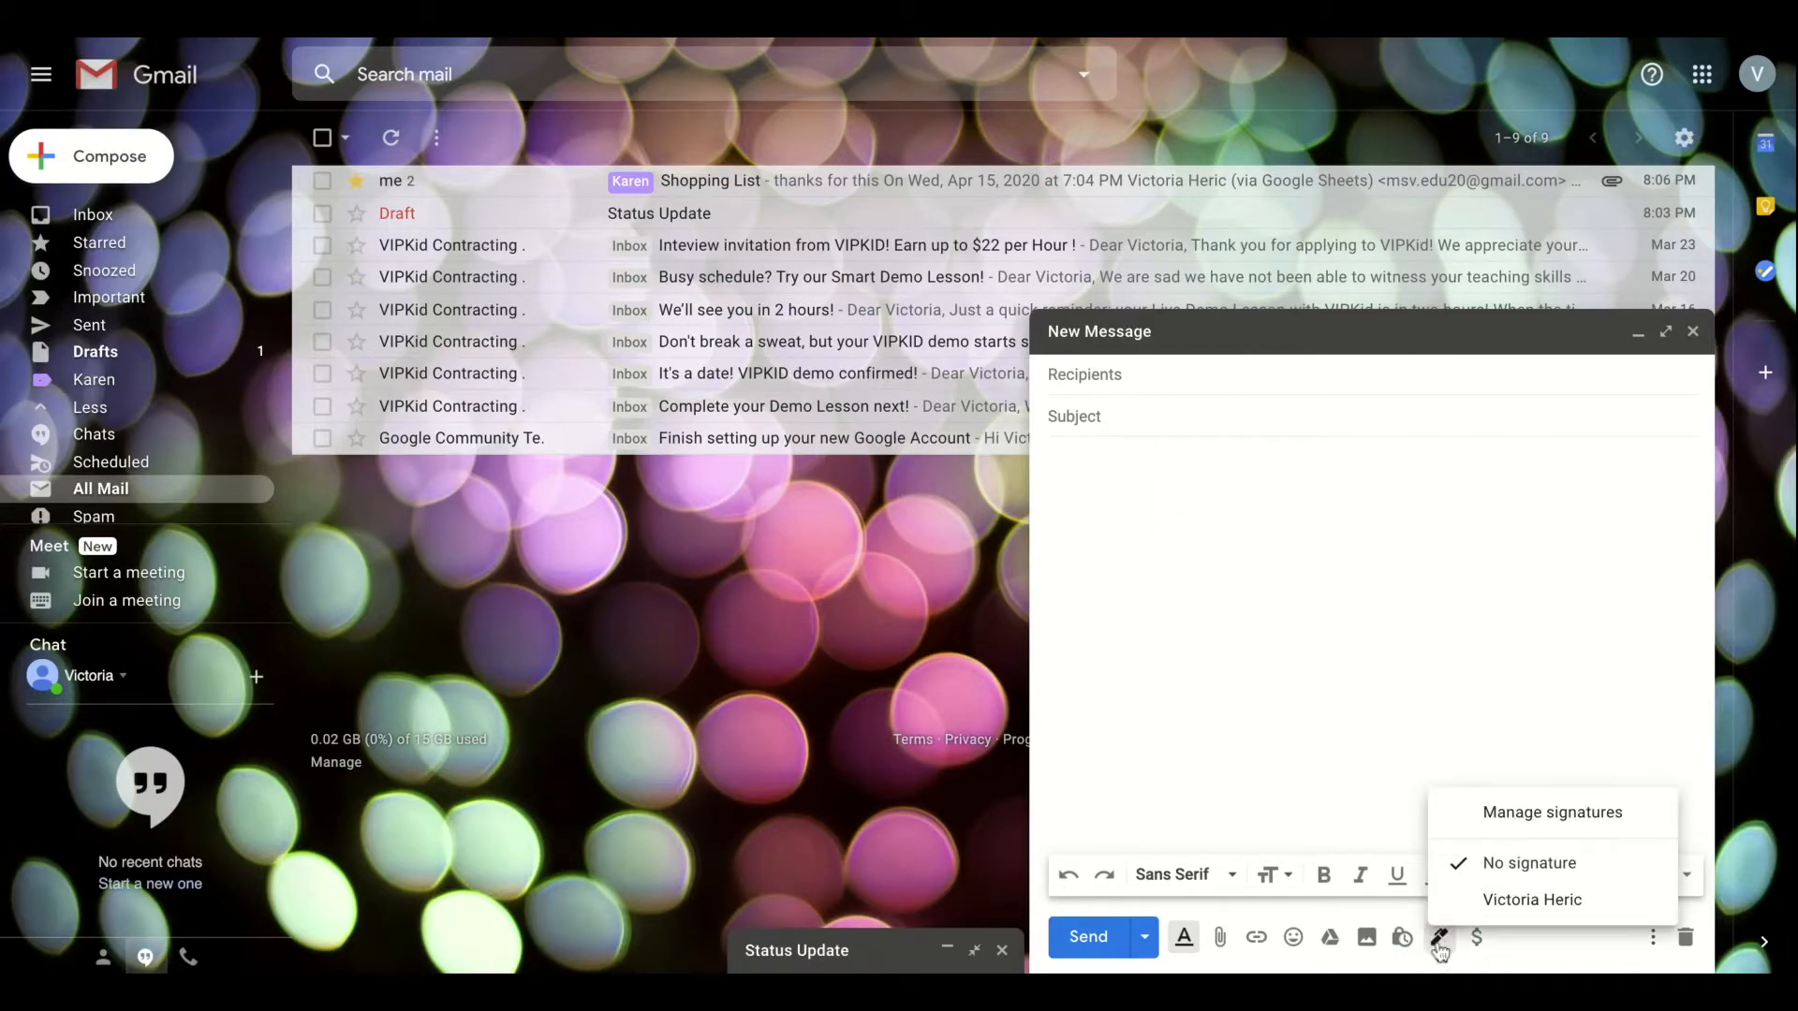
pyautogui.click(1497, 904)
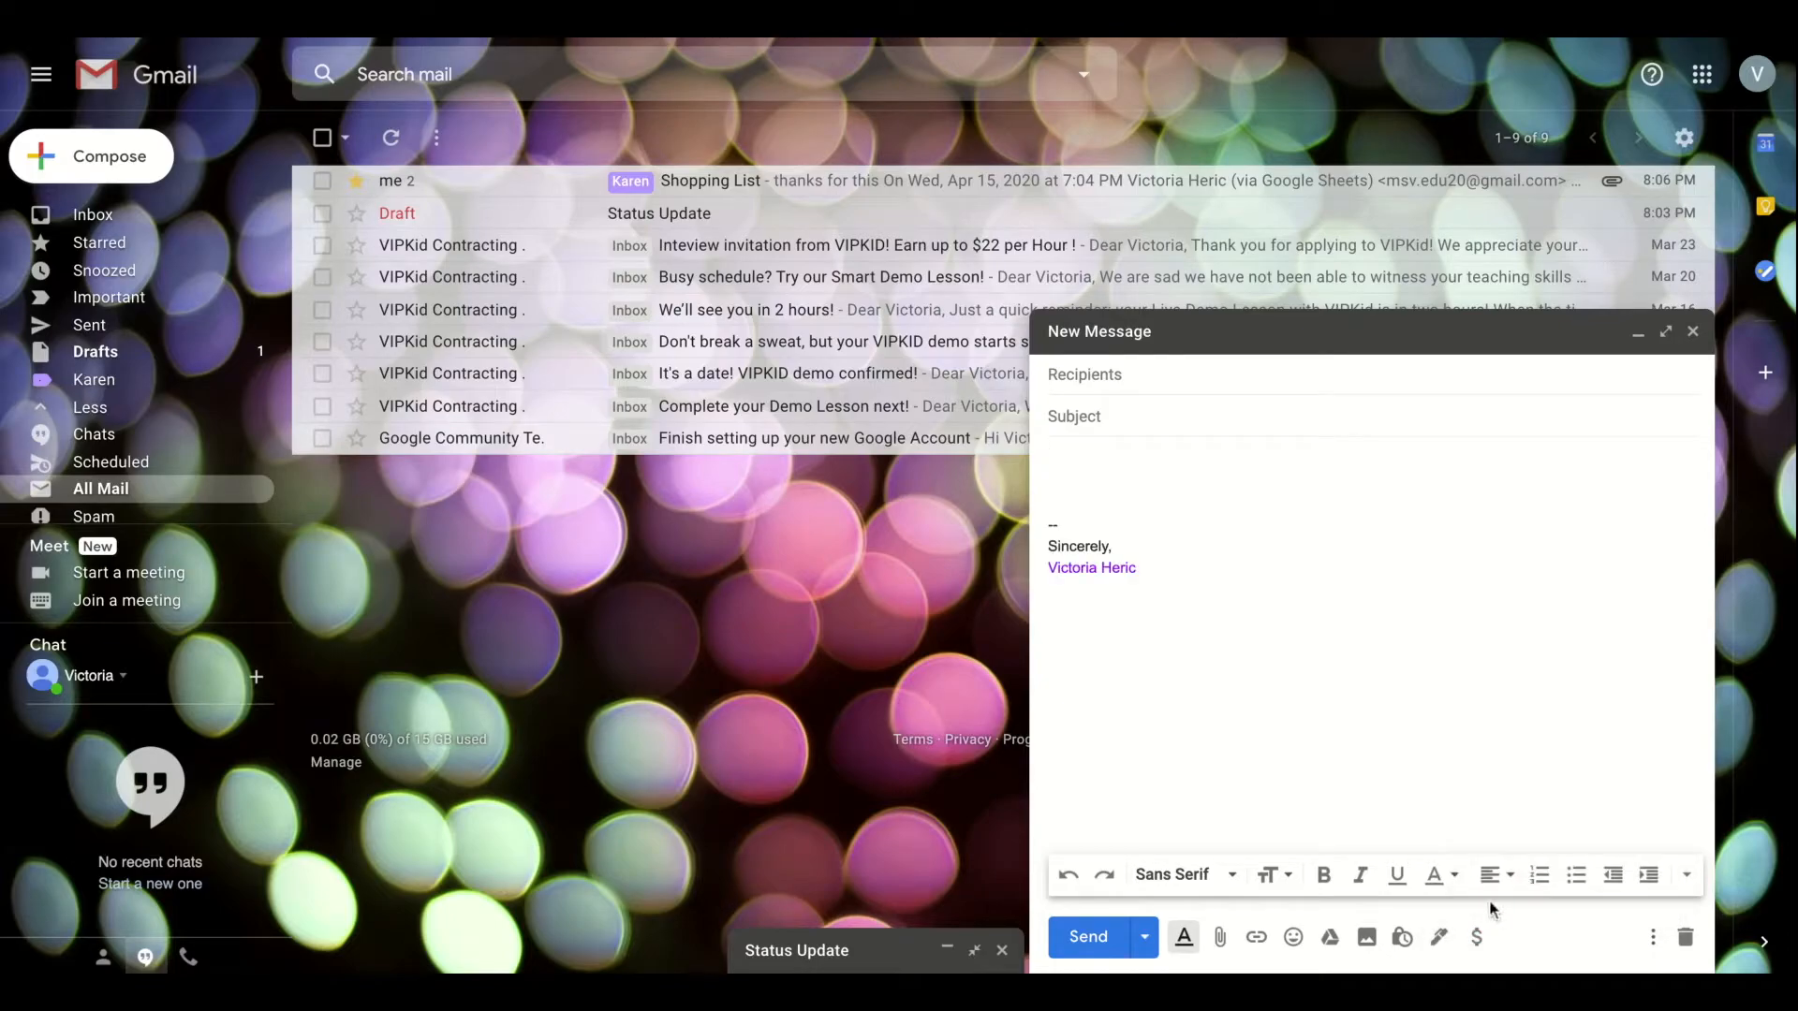
pyautogui.click(1076, 474)
pyautogui.click(1692, 335)
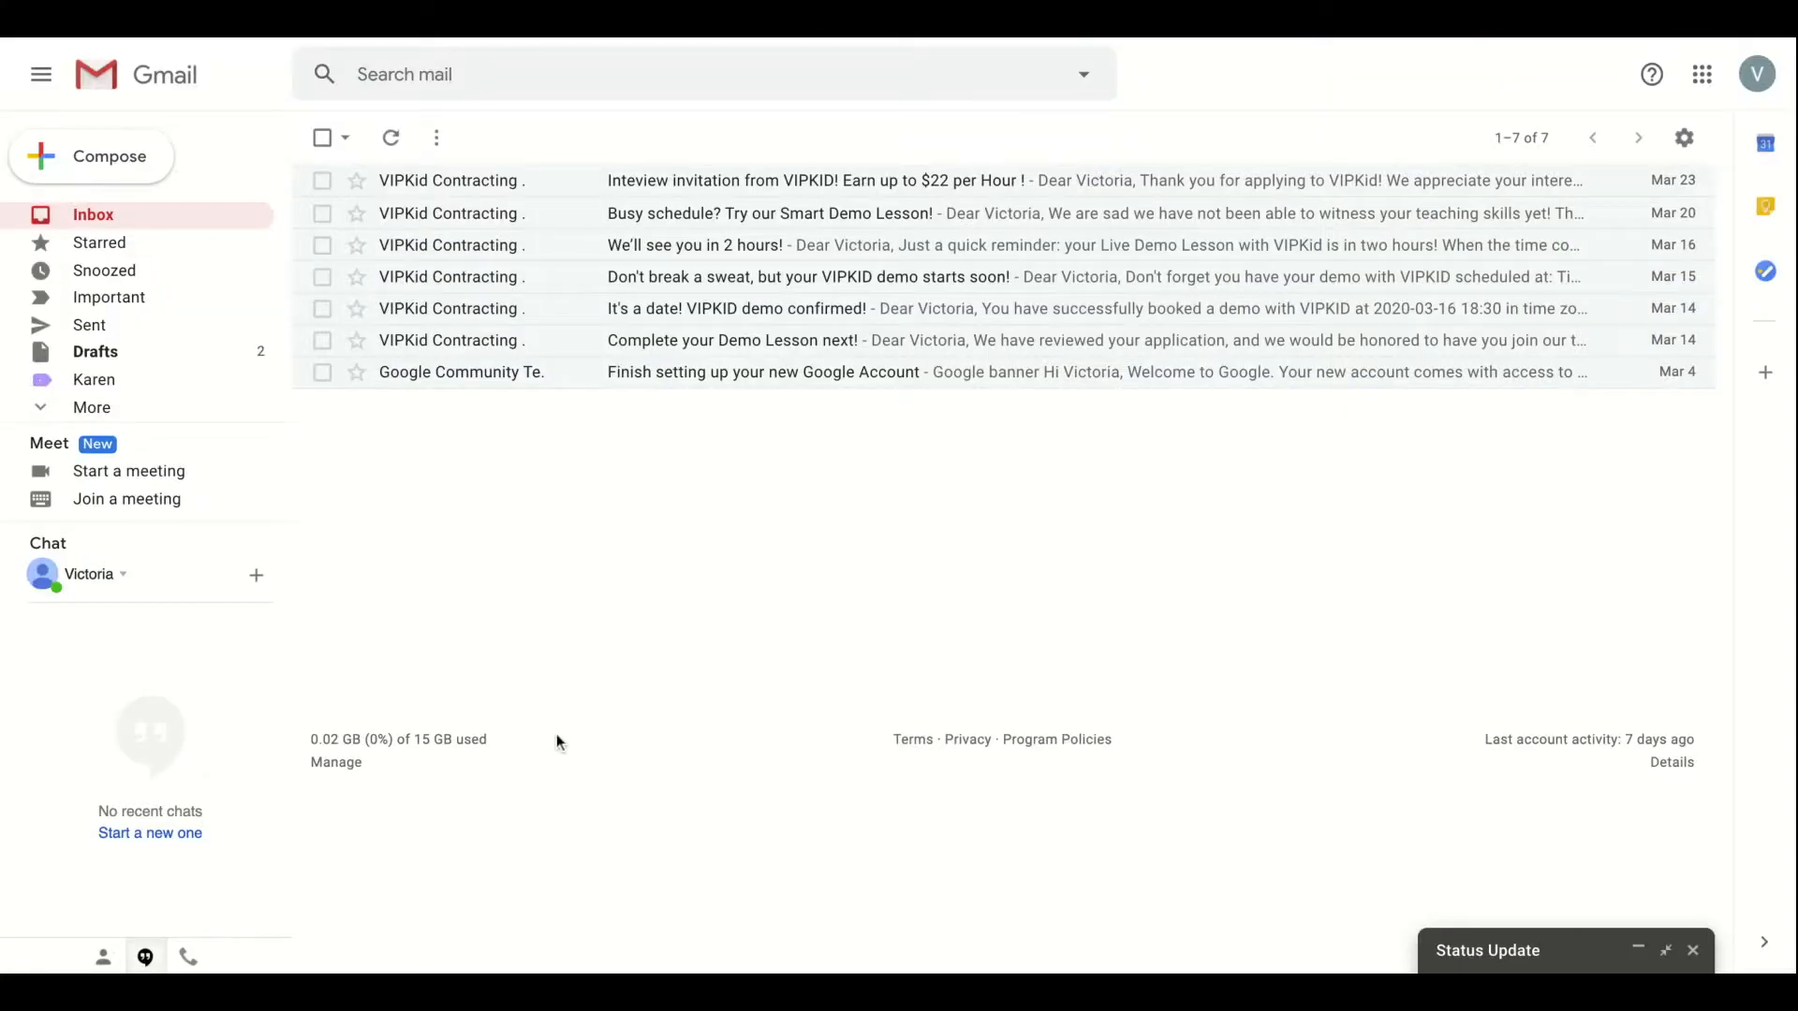
# - Show the contact search for starting a new chat and close it again
pyautogui.click(253, 576)
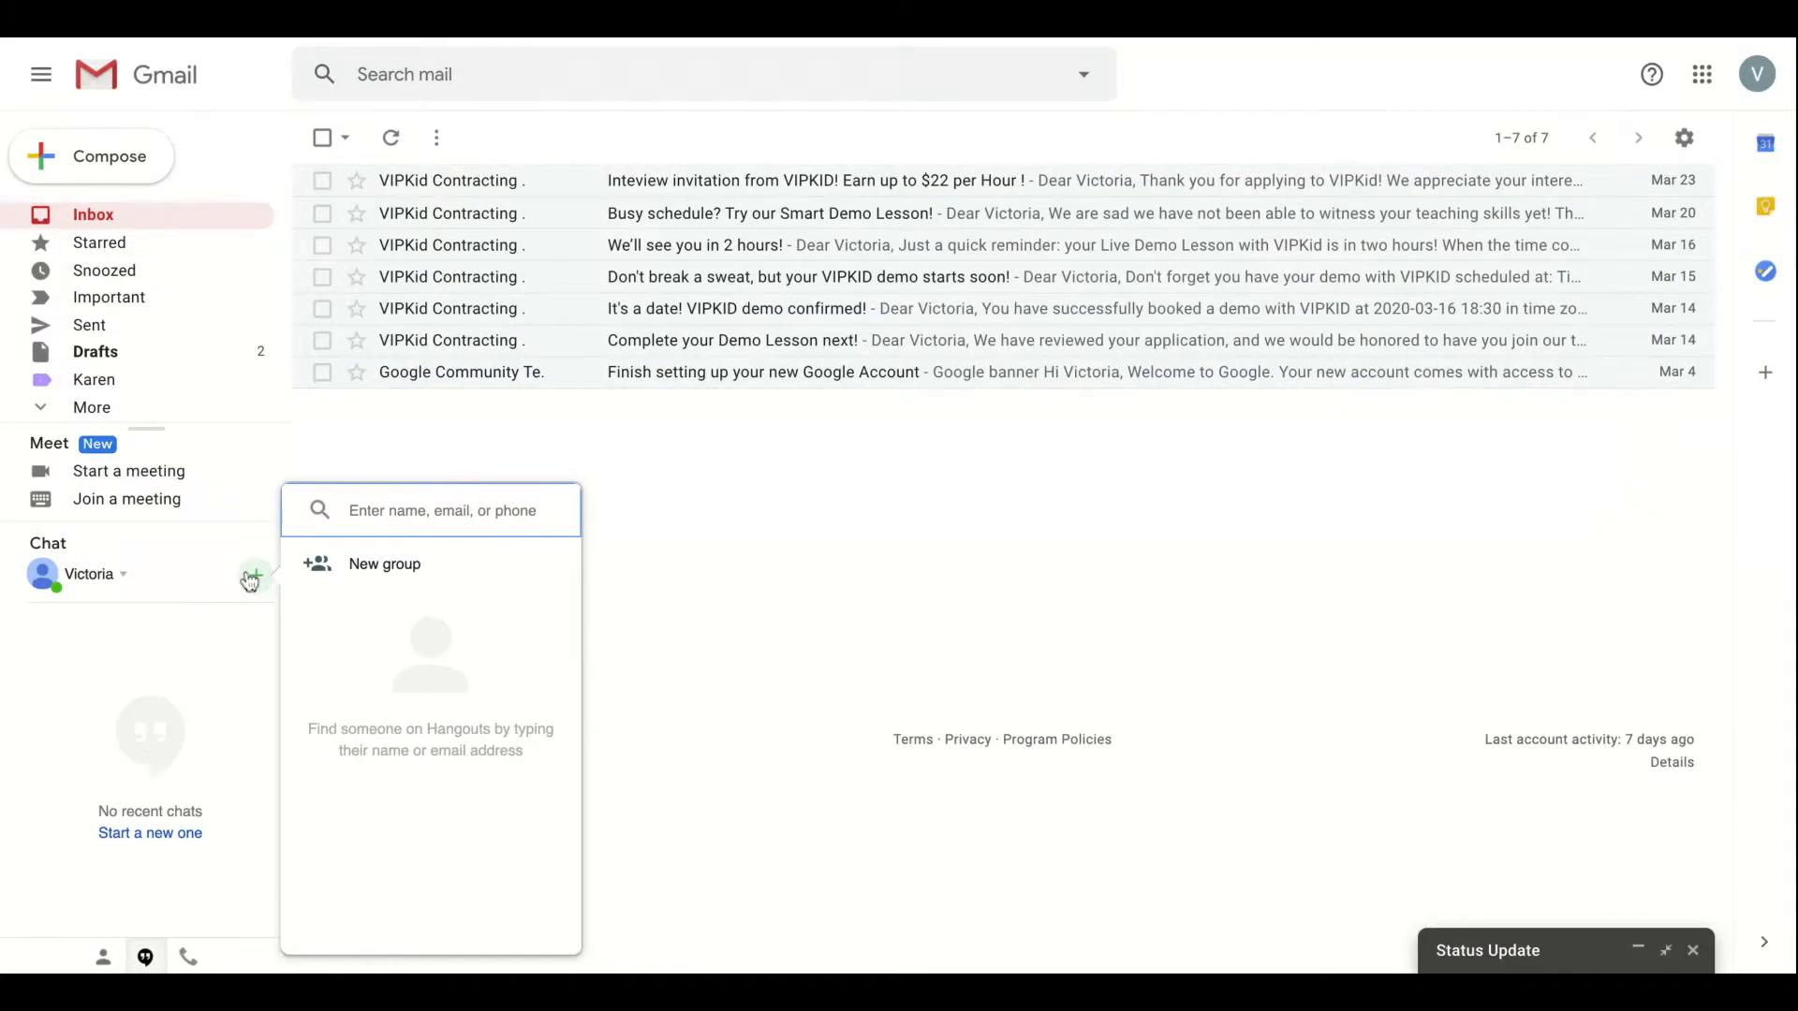
pyautogui.click(249, 580)
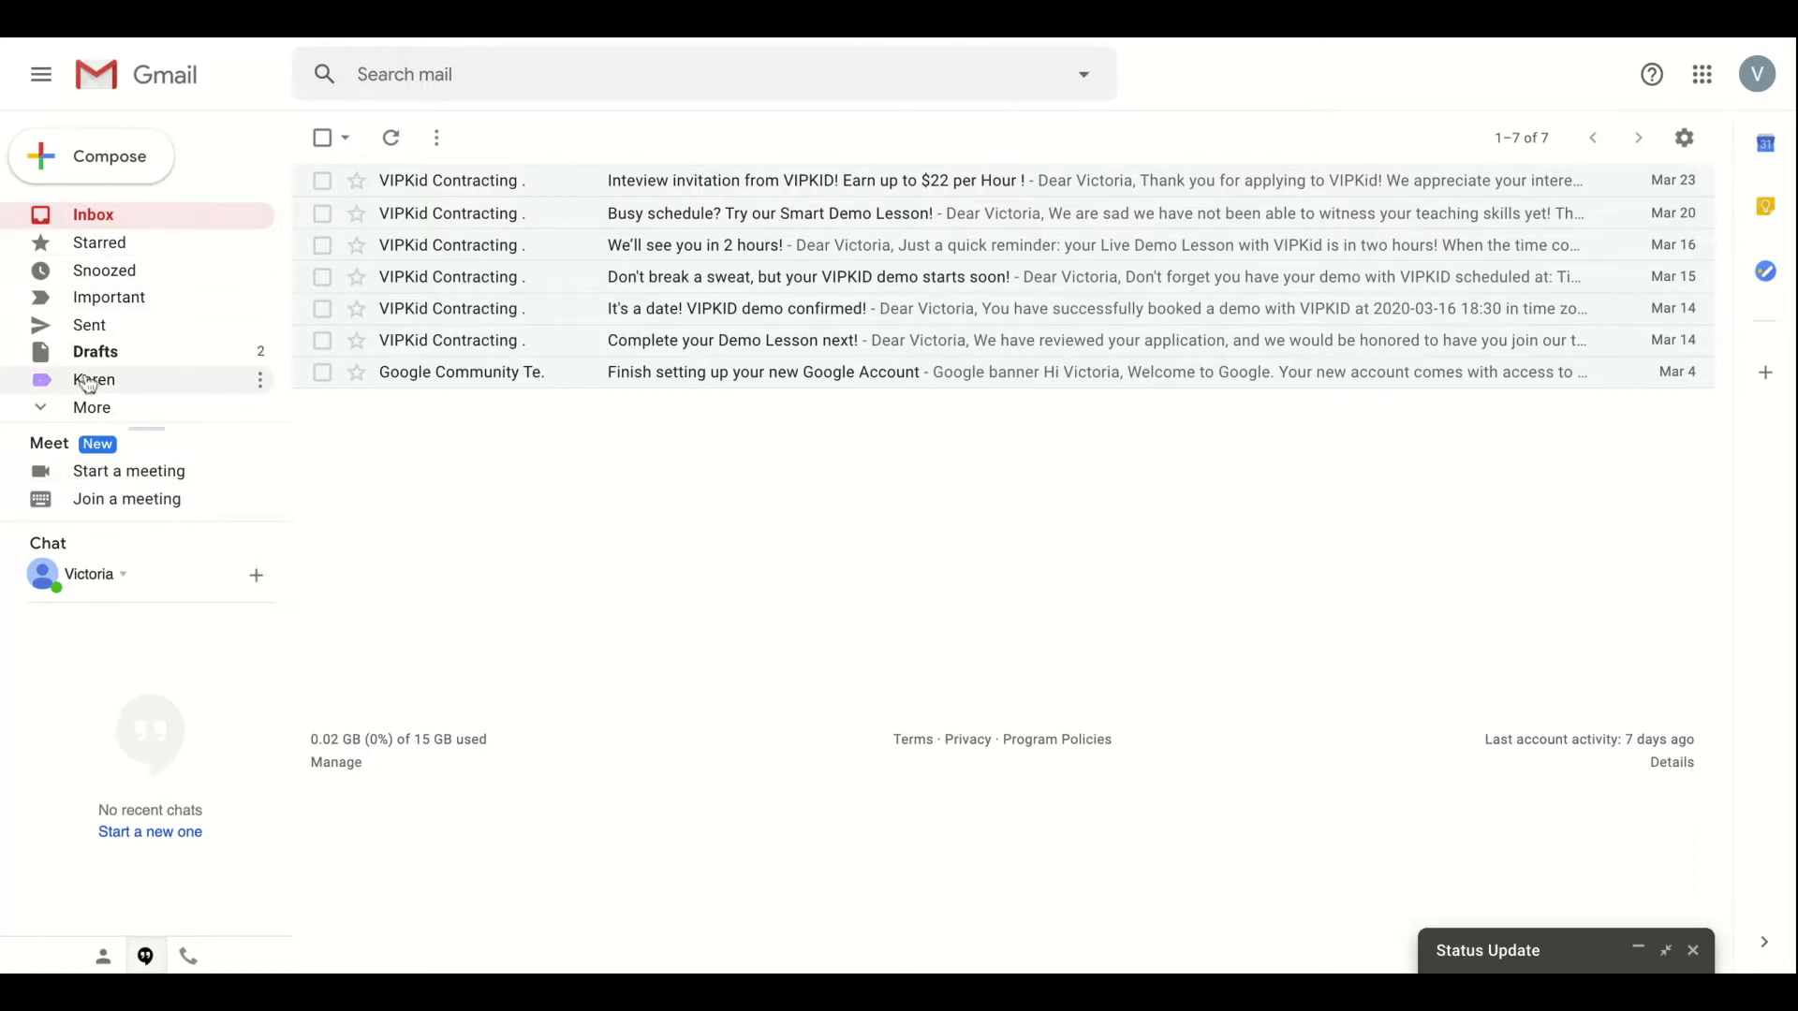
# - Show the recent mail search suggestions and the advanced search options
pyautogui.click(381, 74)
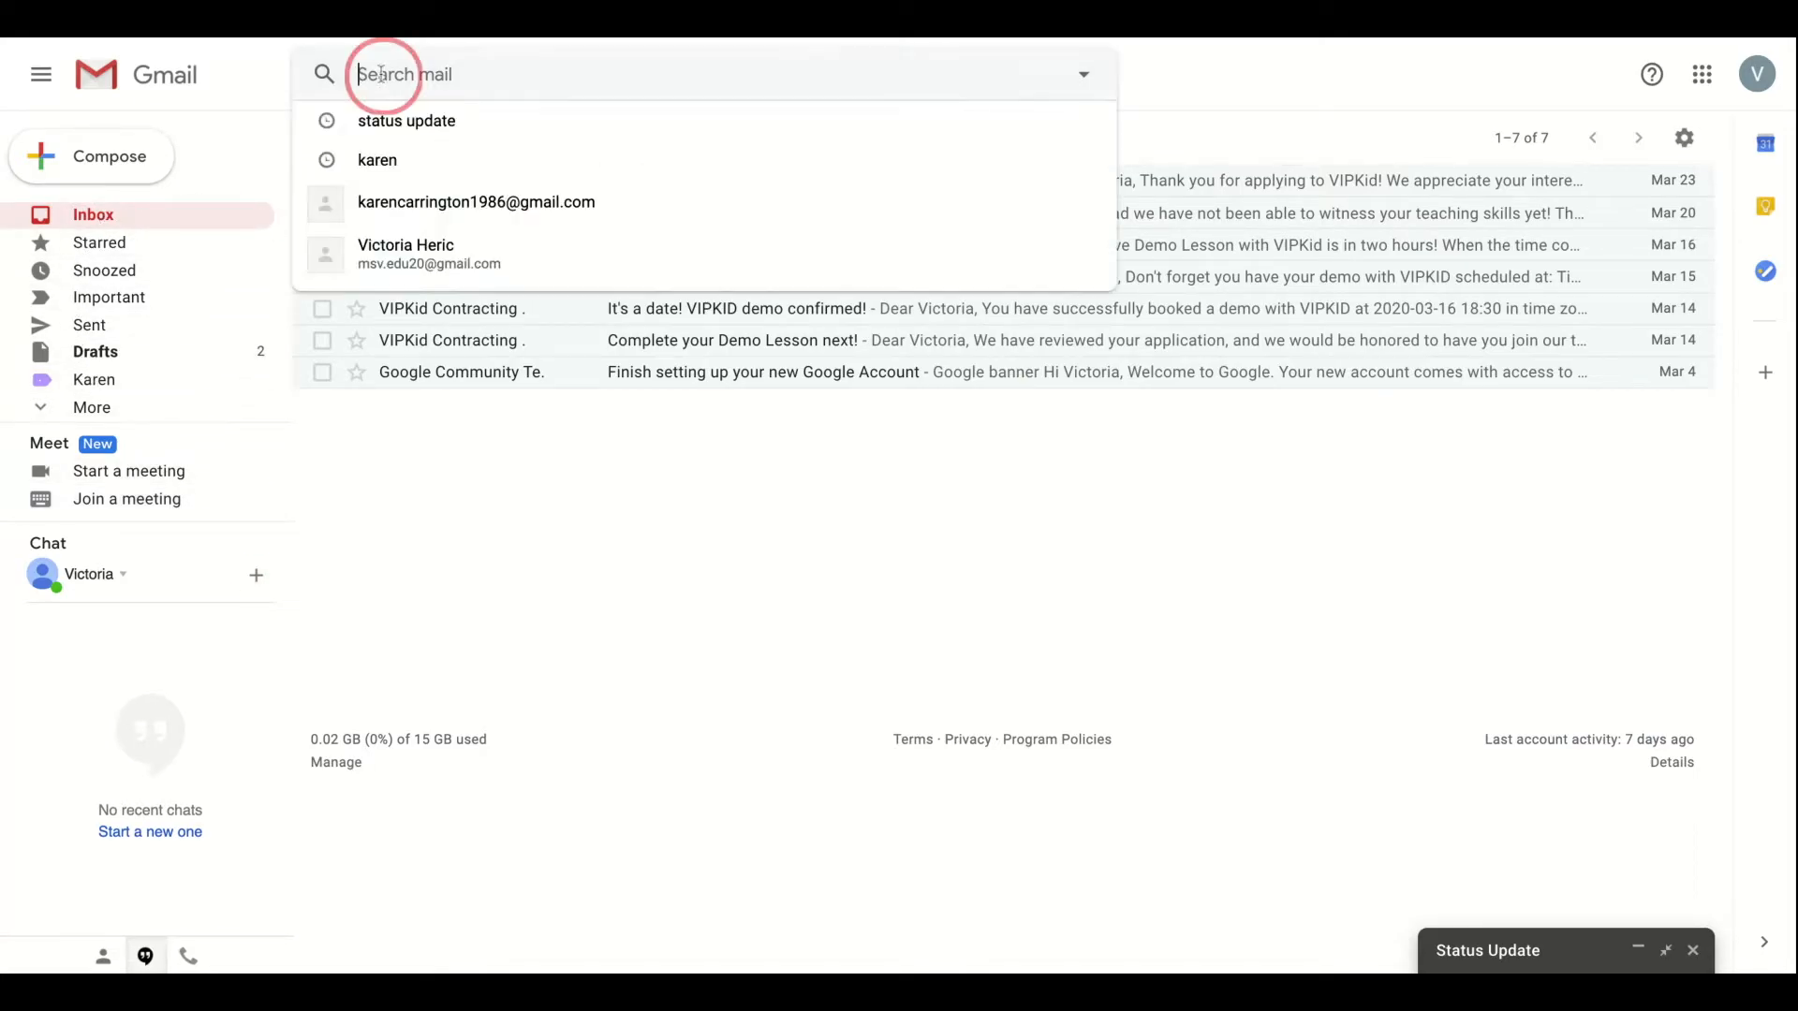
pyautogui.click(1084, 75)
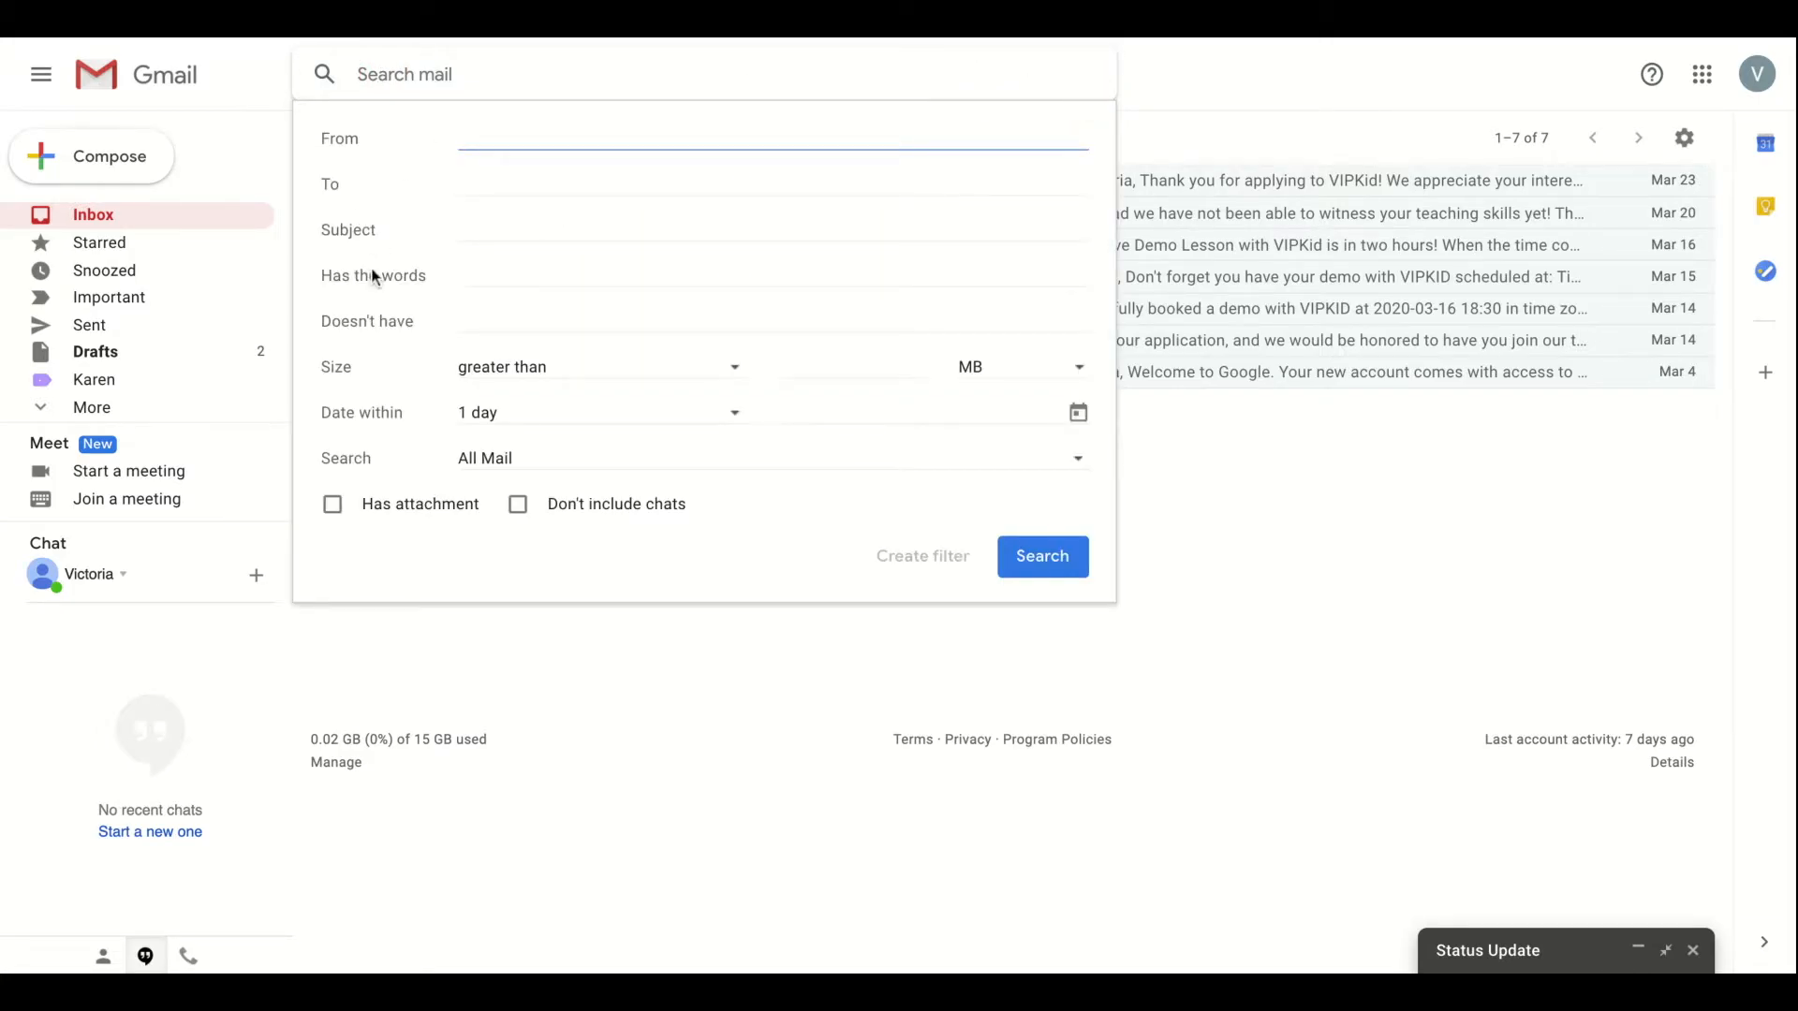
pyautogui.click(465, 229)
# - Search the mail for "status update"
pyautogui.click(497, 75)
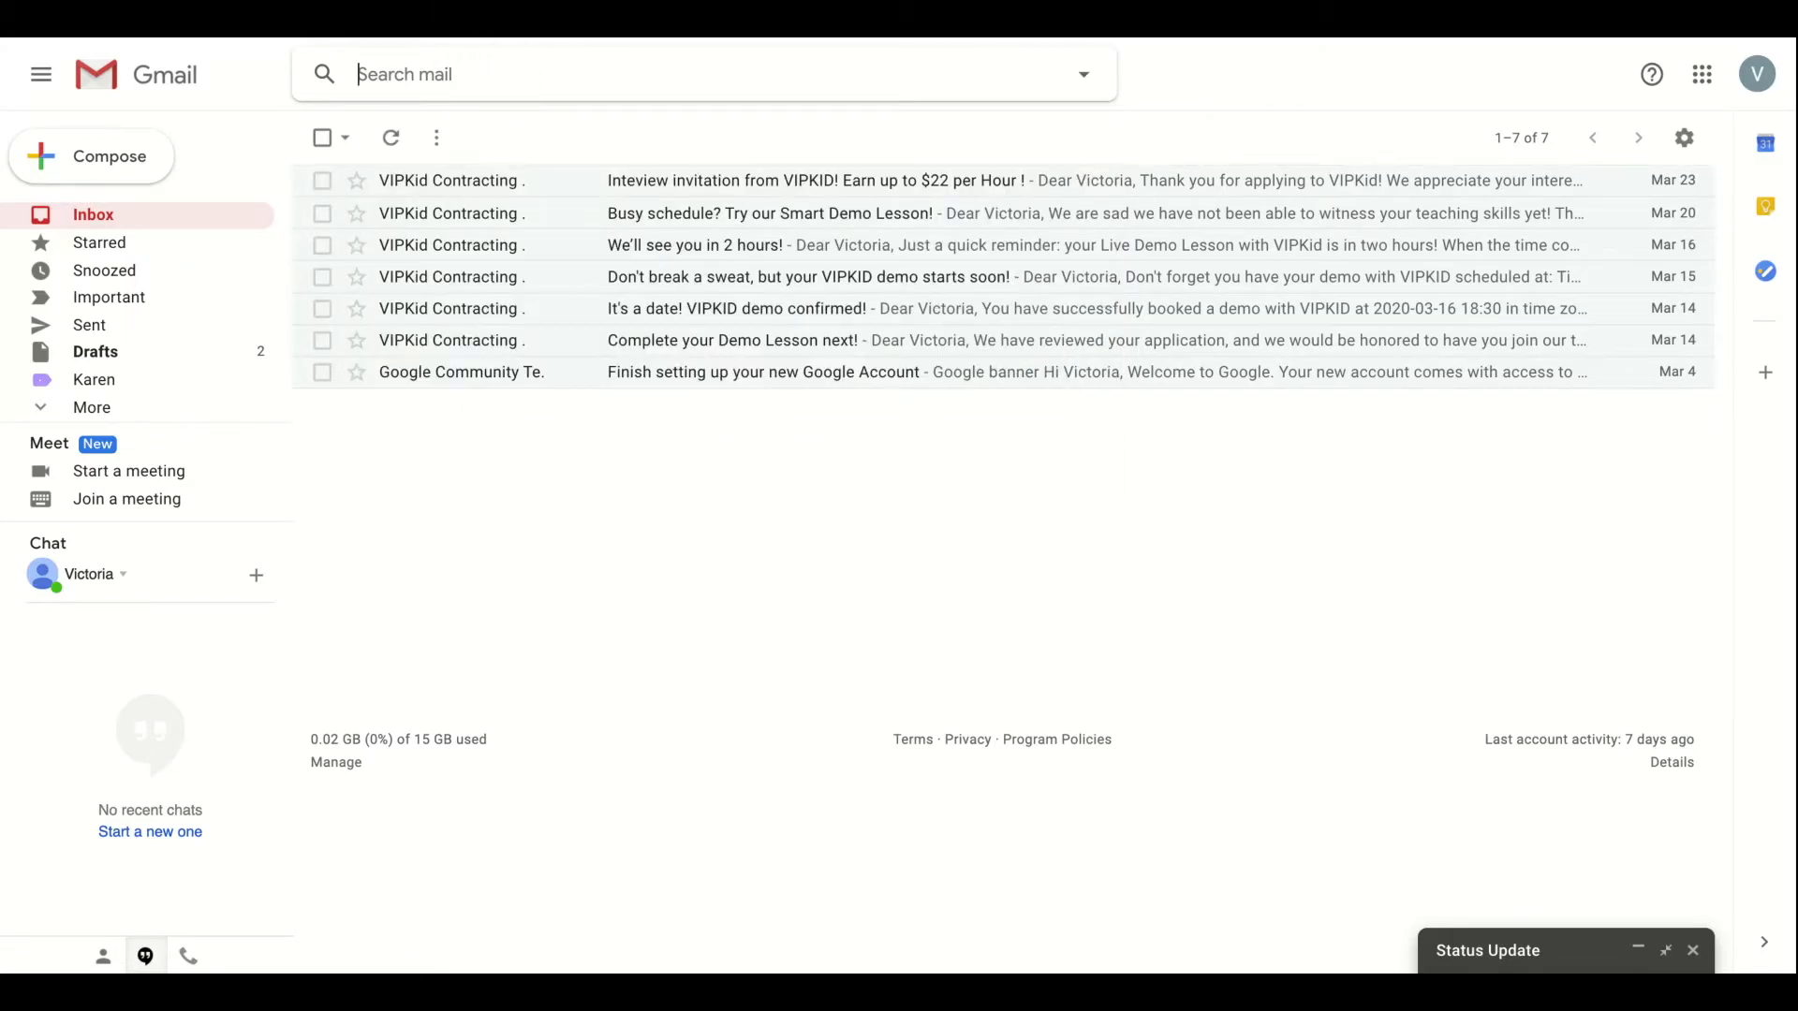
pyautogui.write('st')
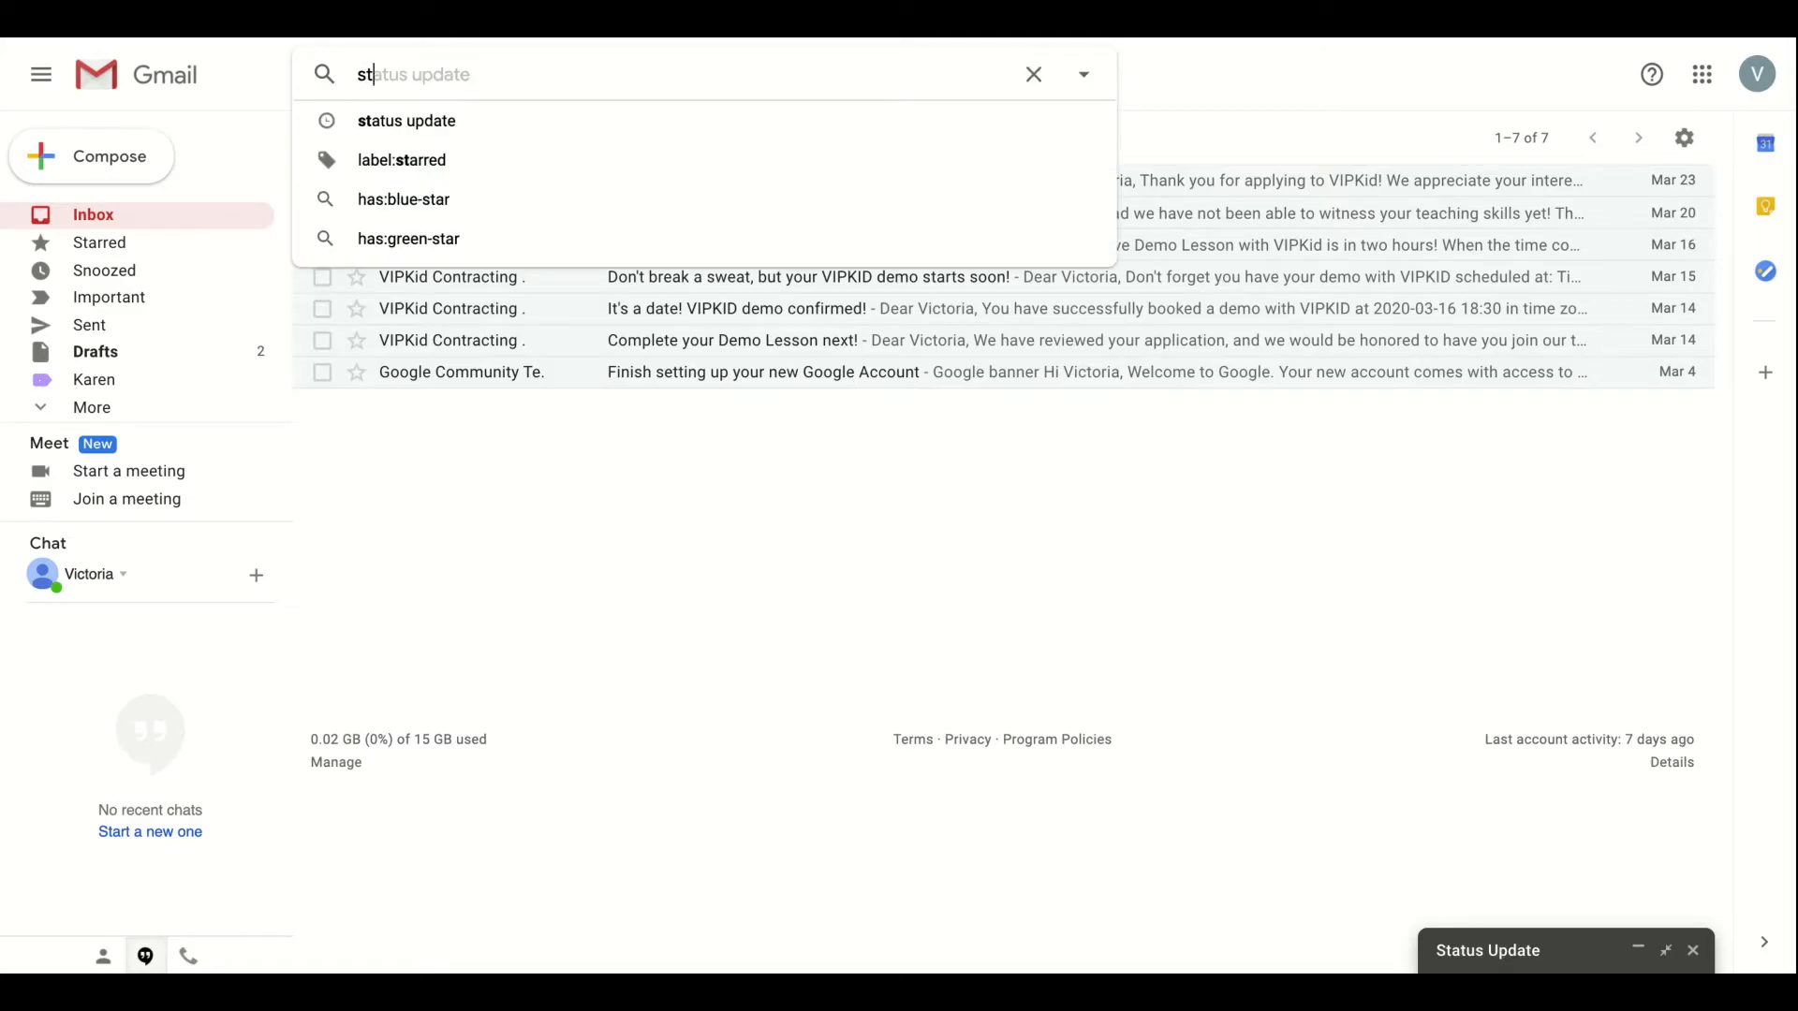
pyautogui.write('atus update')
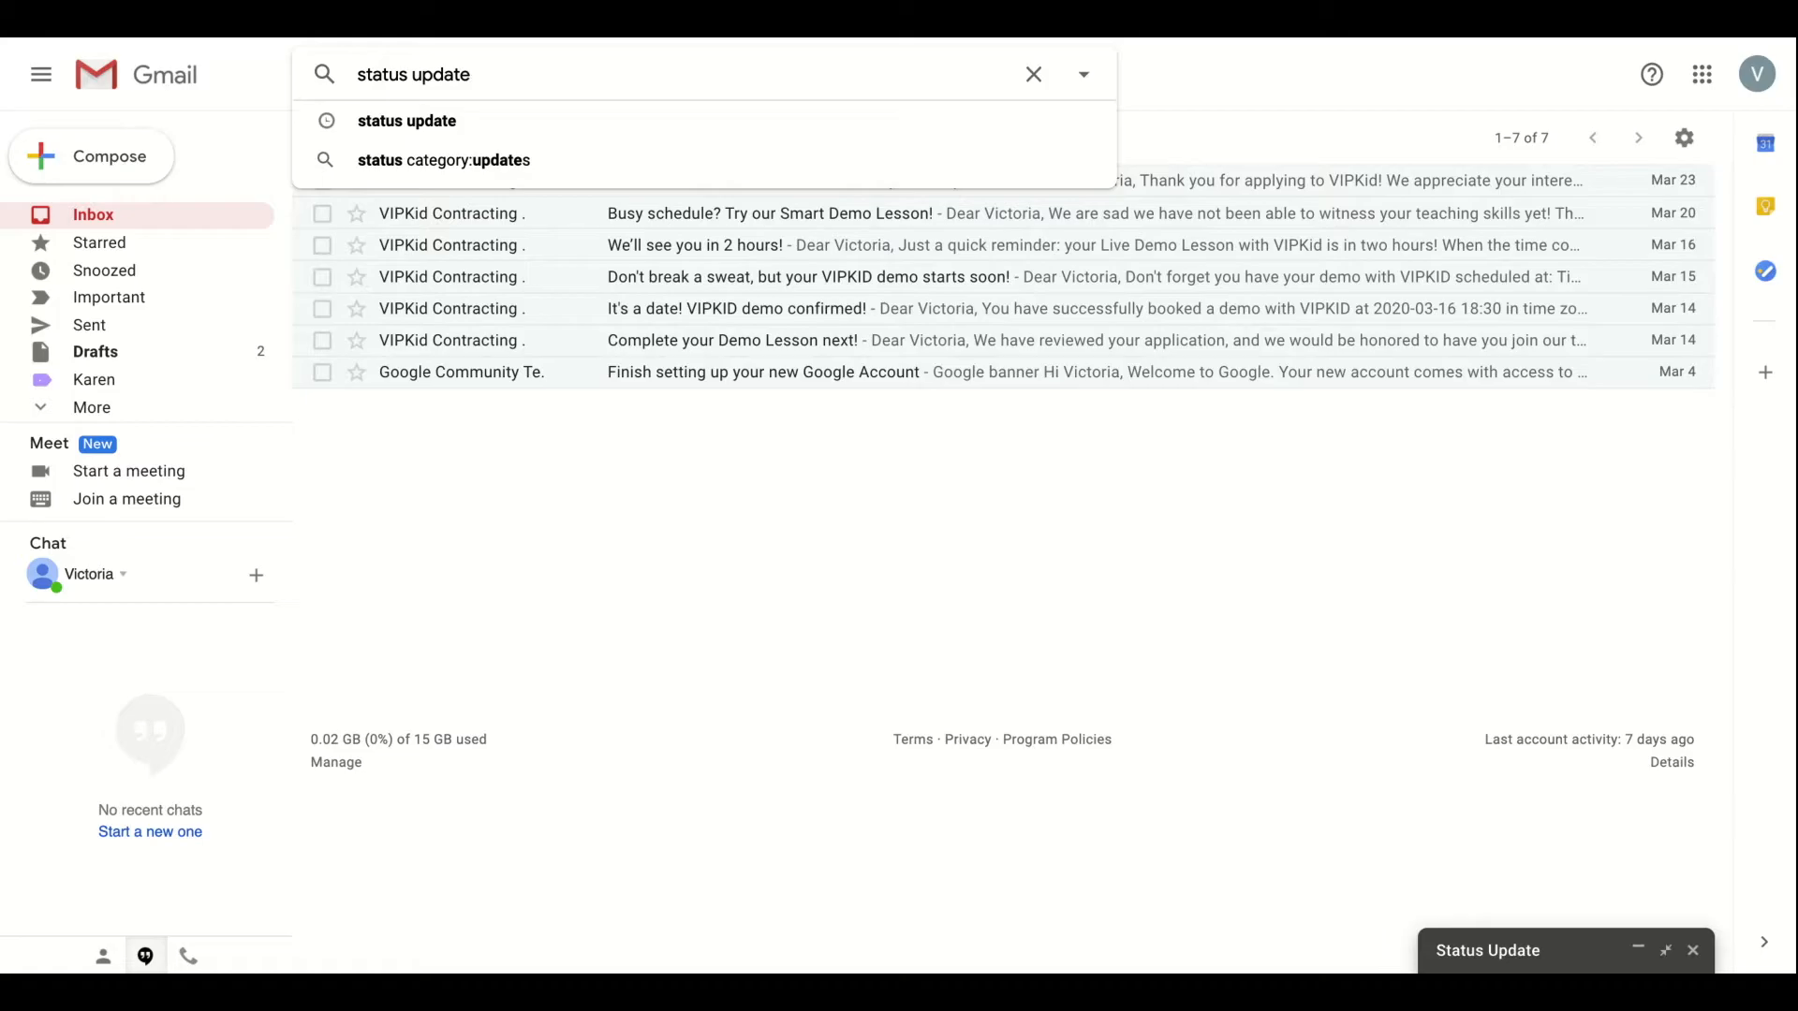
pyautogui.press('Return')
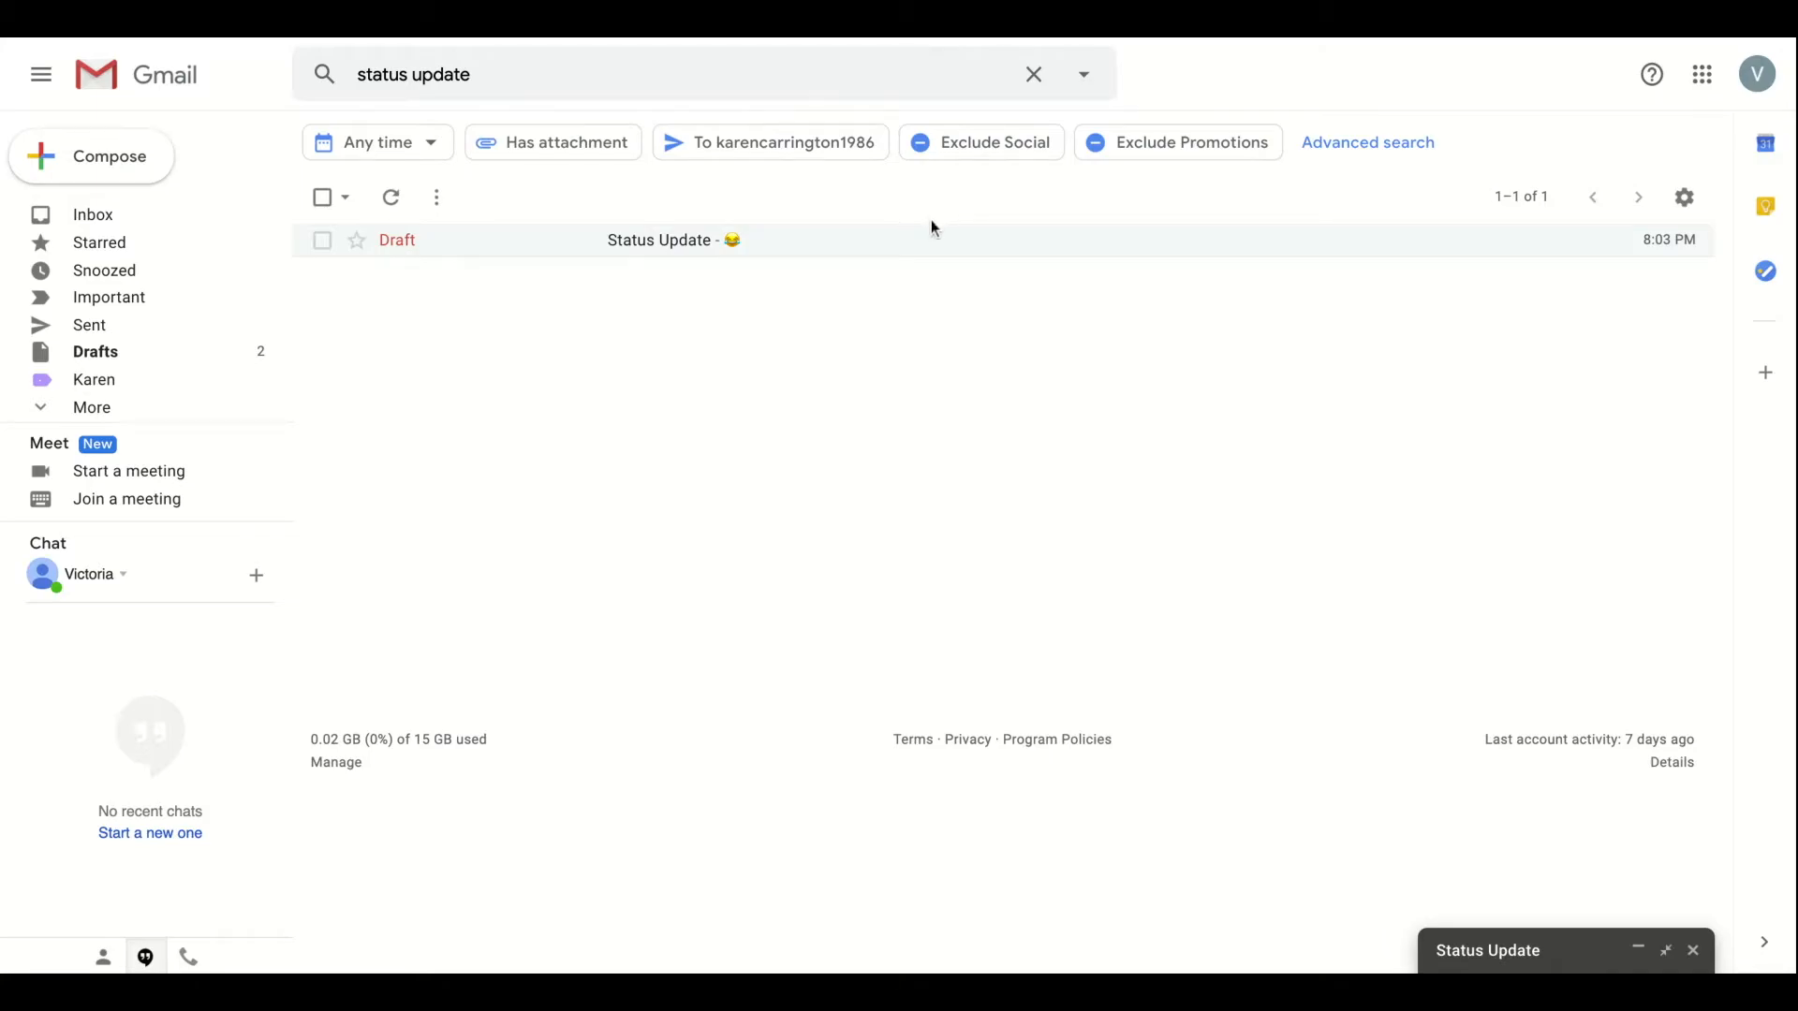
# - Open the mail settings and view the Advanced and Add-ons pages
pyautogui.click(1685, 197)
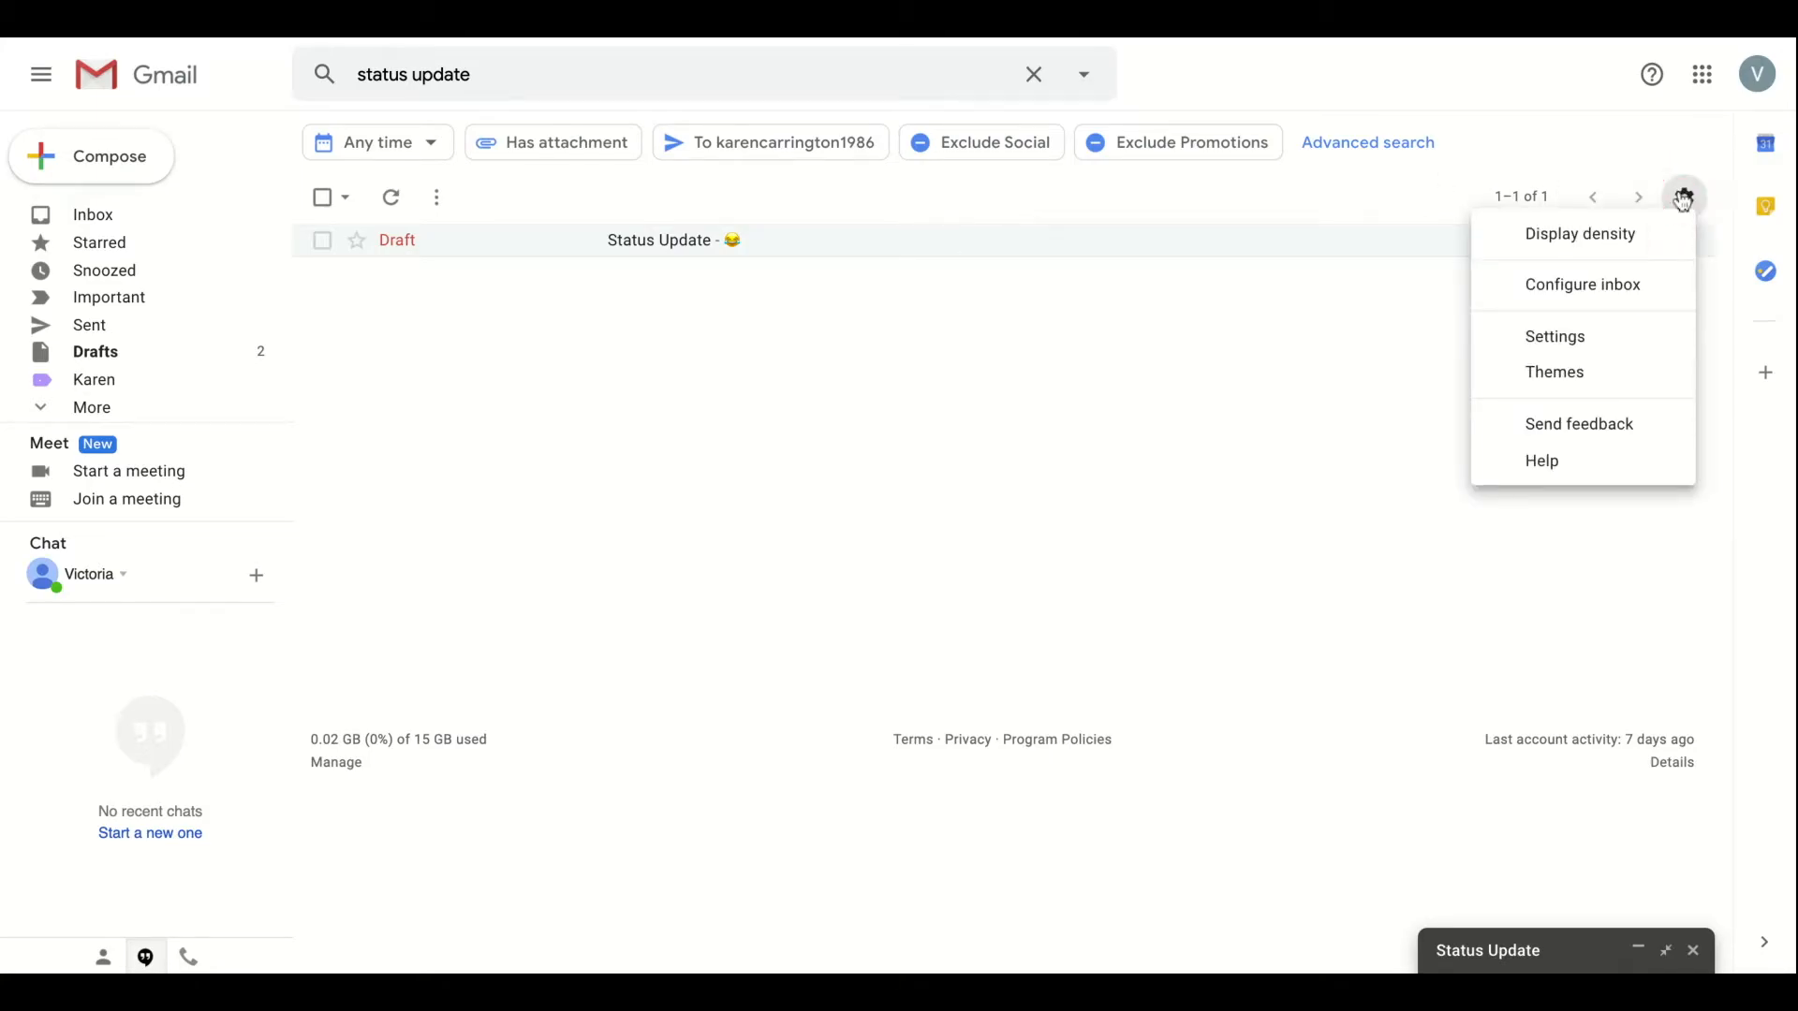
pyautogui.click(1547, 346)
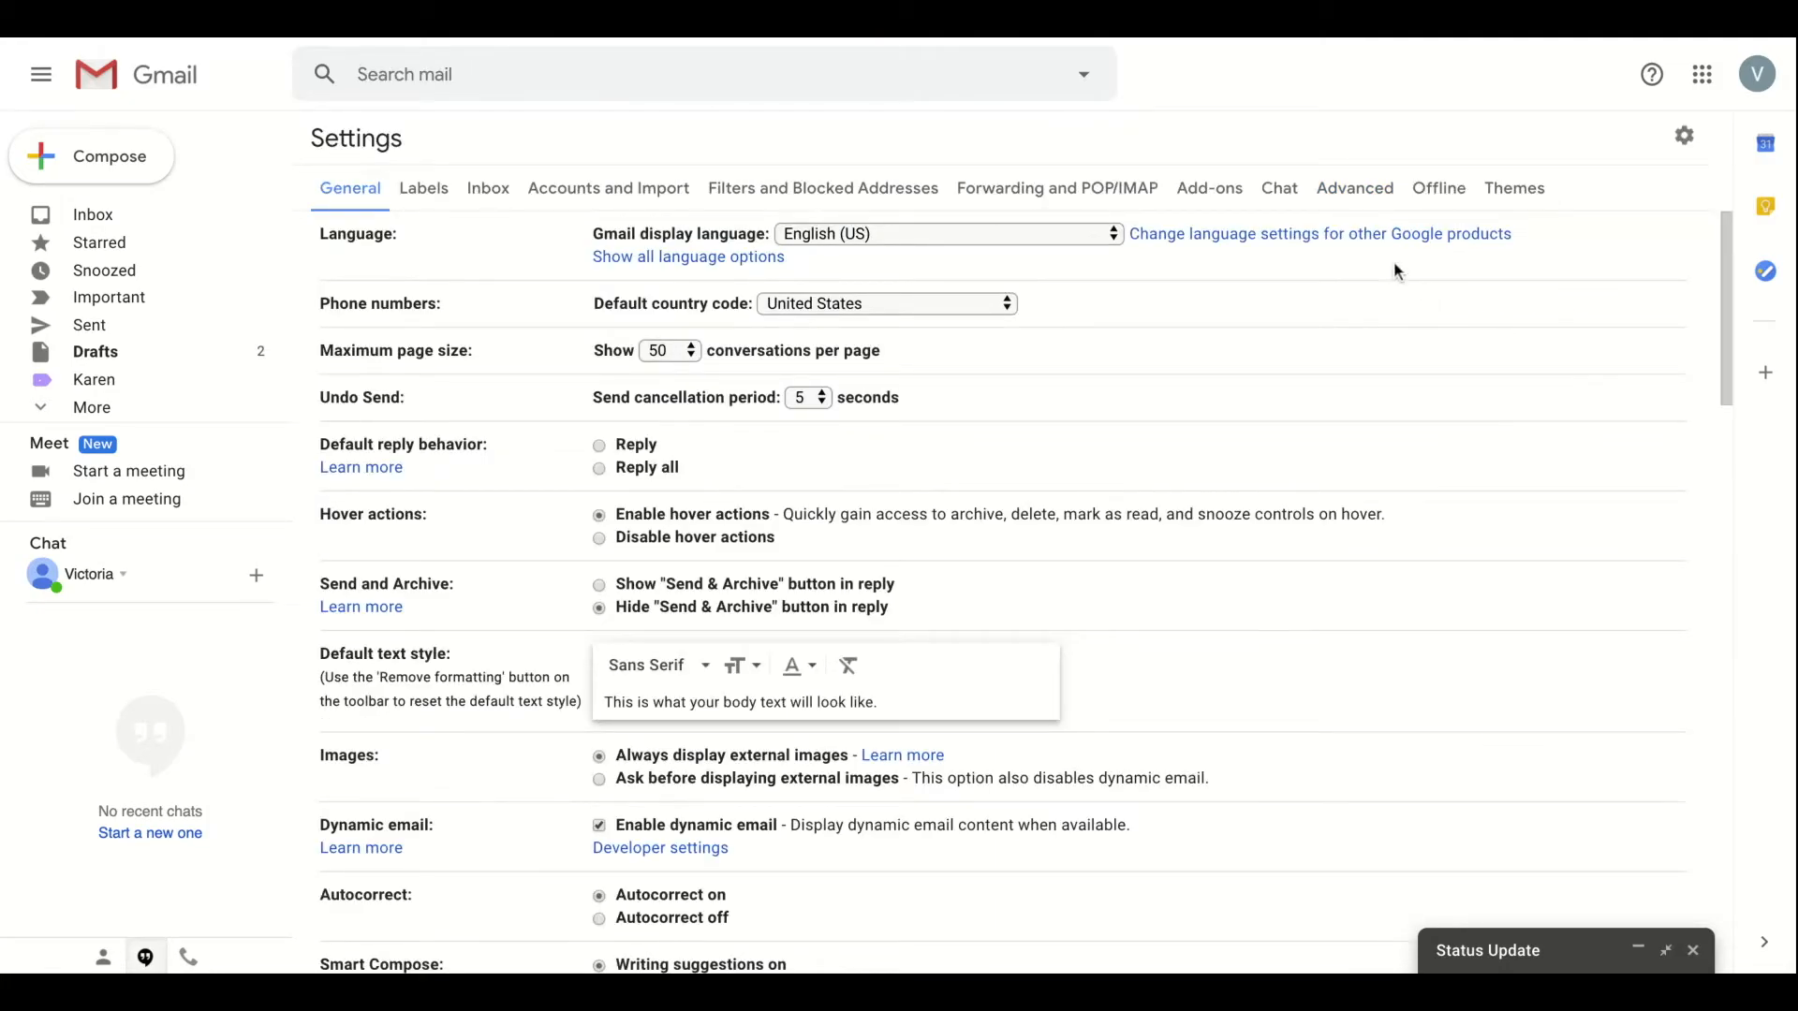
pyautogui.click(1354, 199)
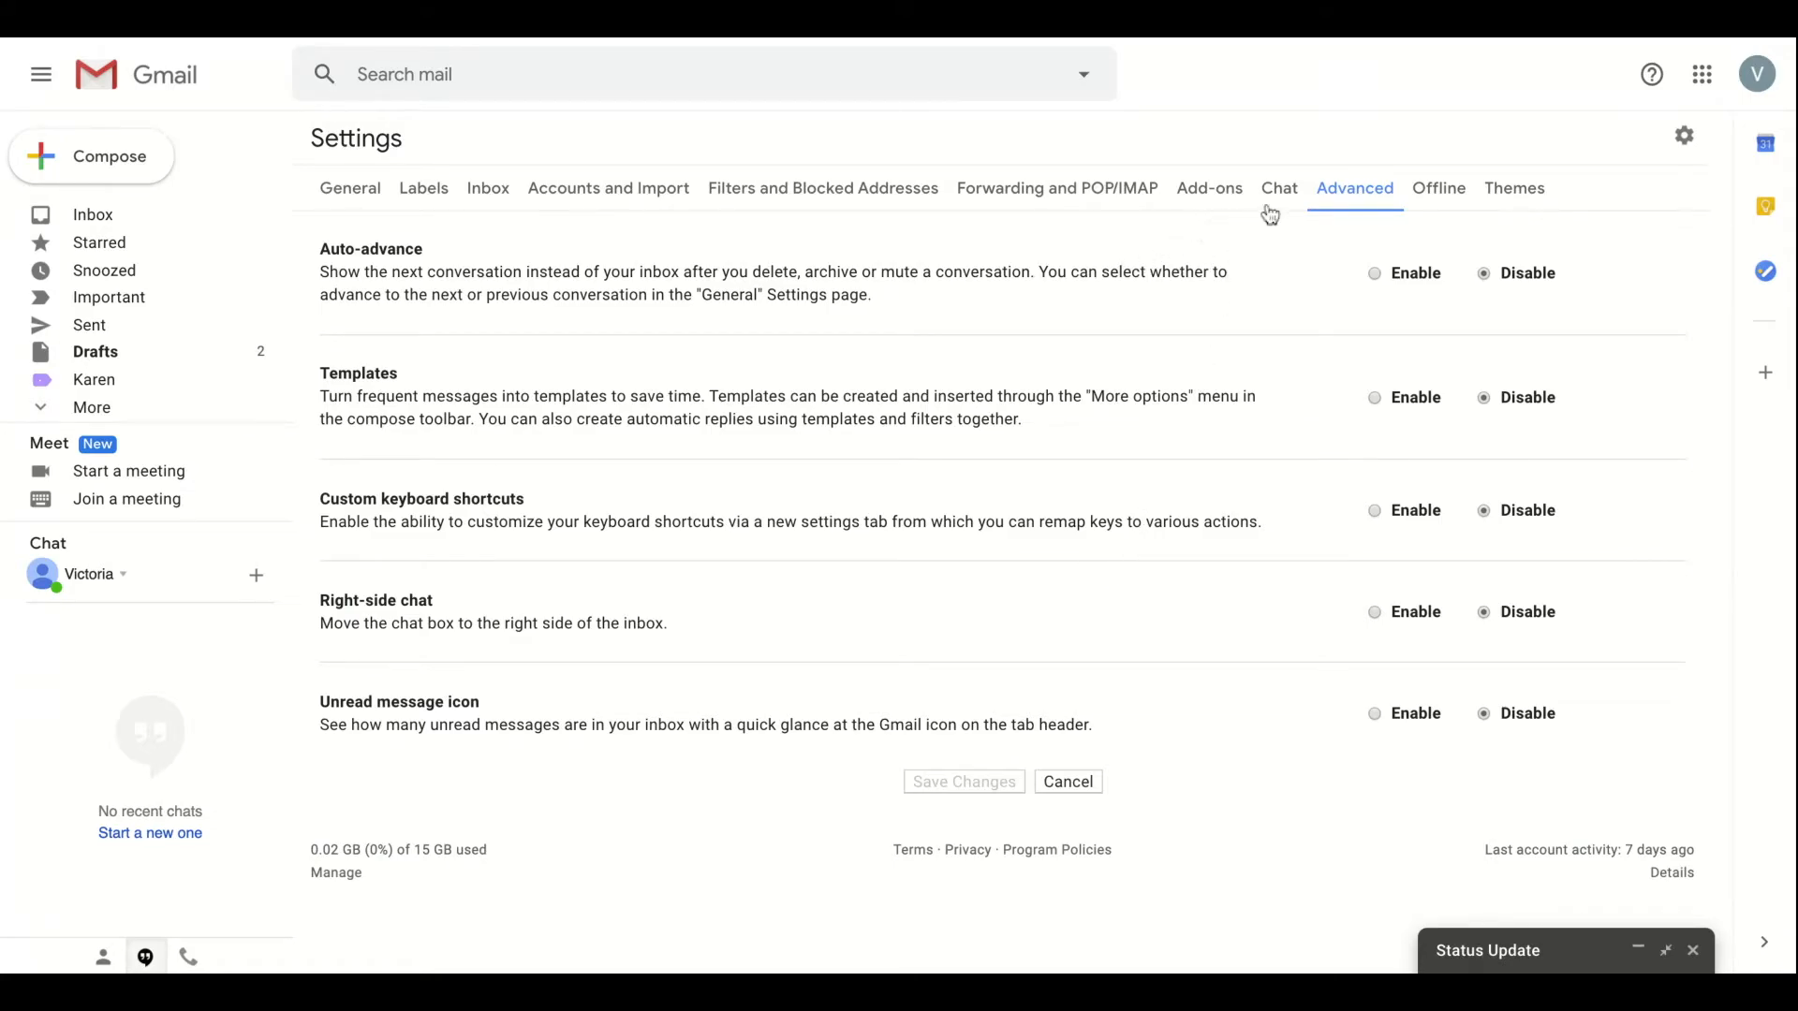
pyautogui.click(1222, 187)
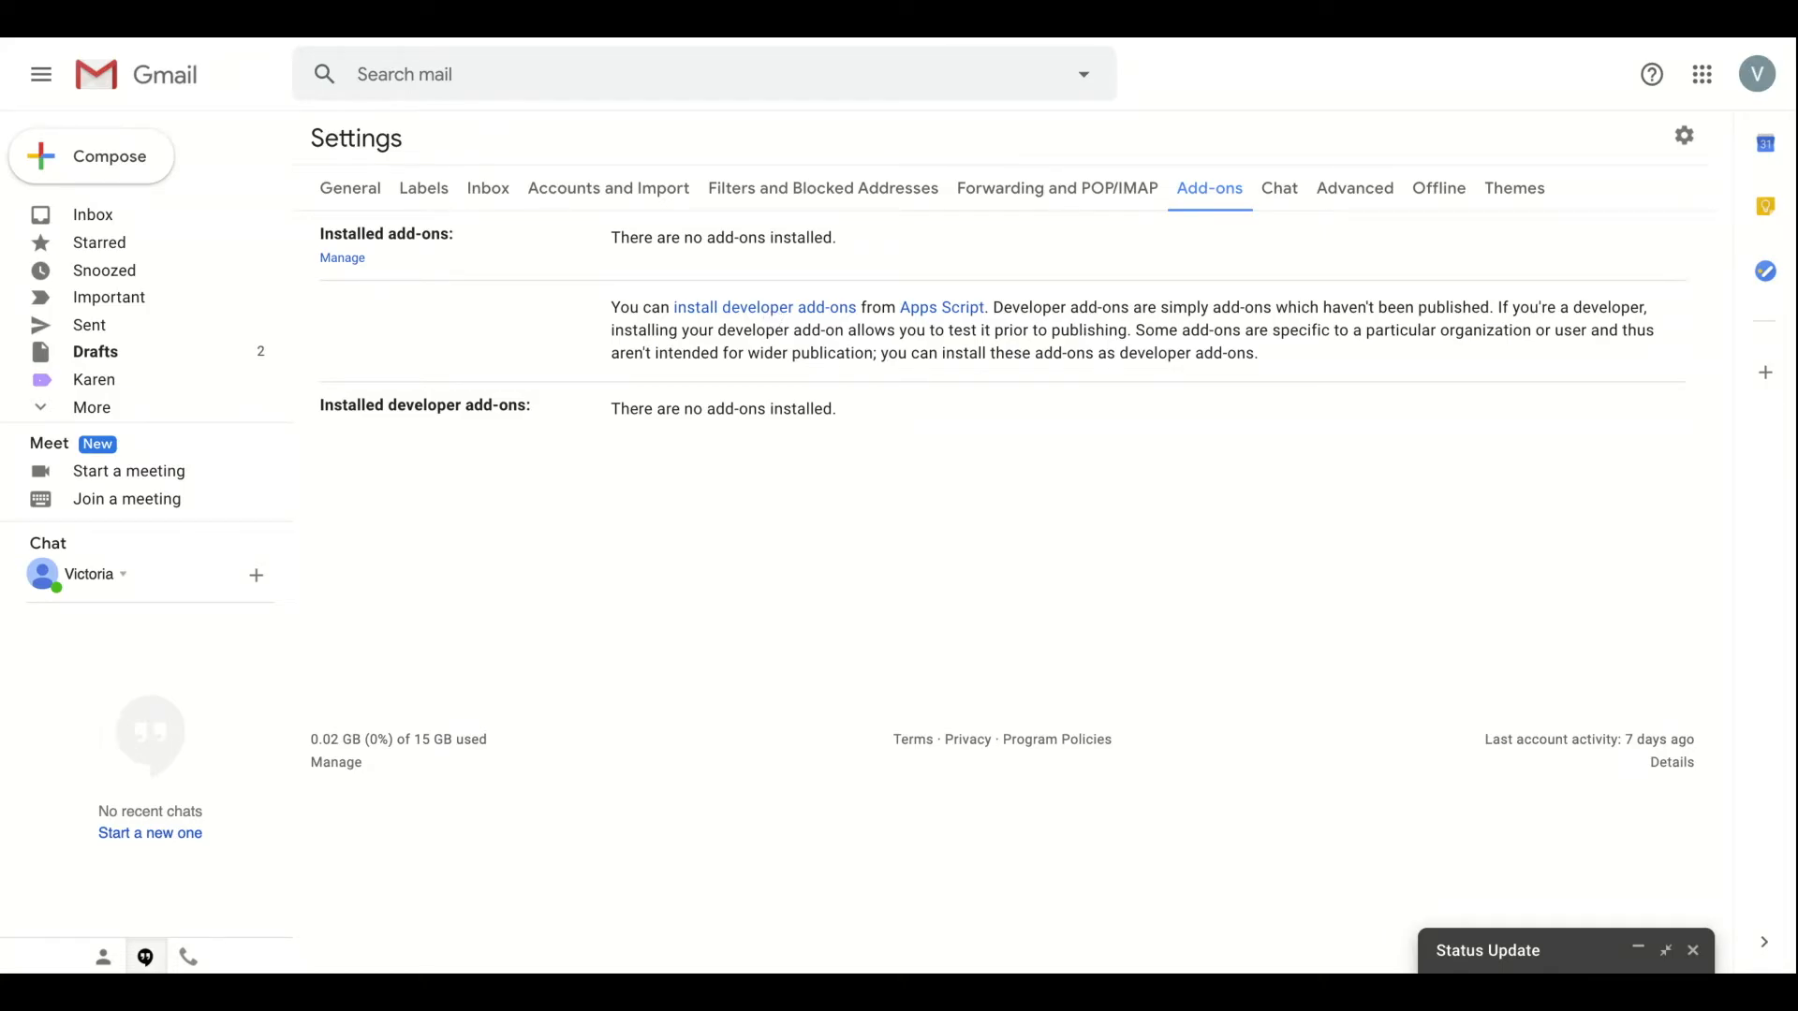
# - Open the management of installed add-ons and search G Suite Marketplace for "Dropbox for Gmail"
pyautogui.click(345, 259)
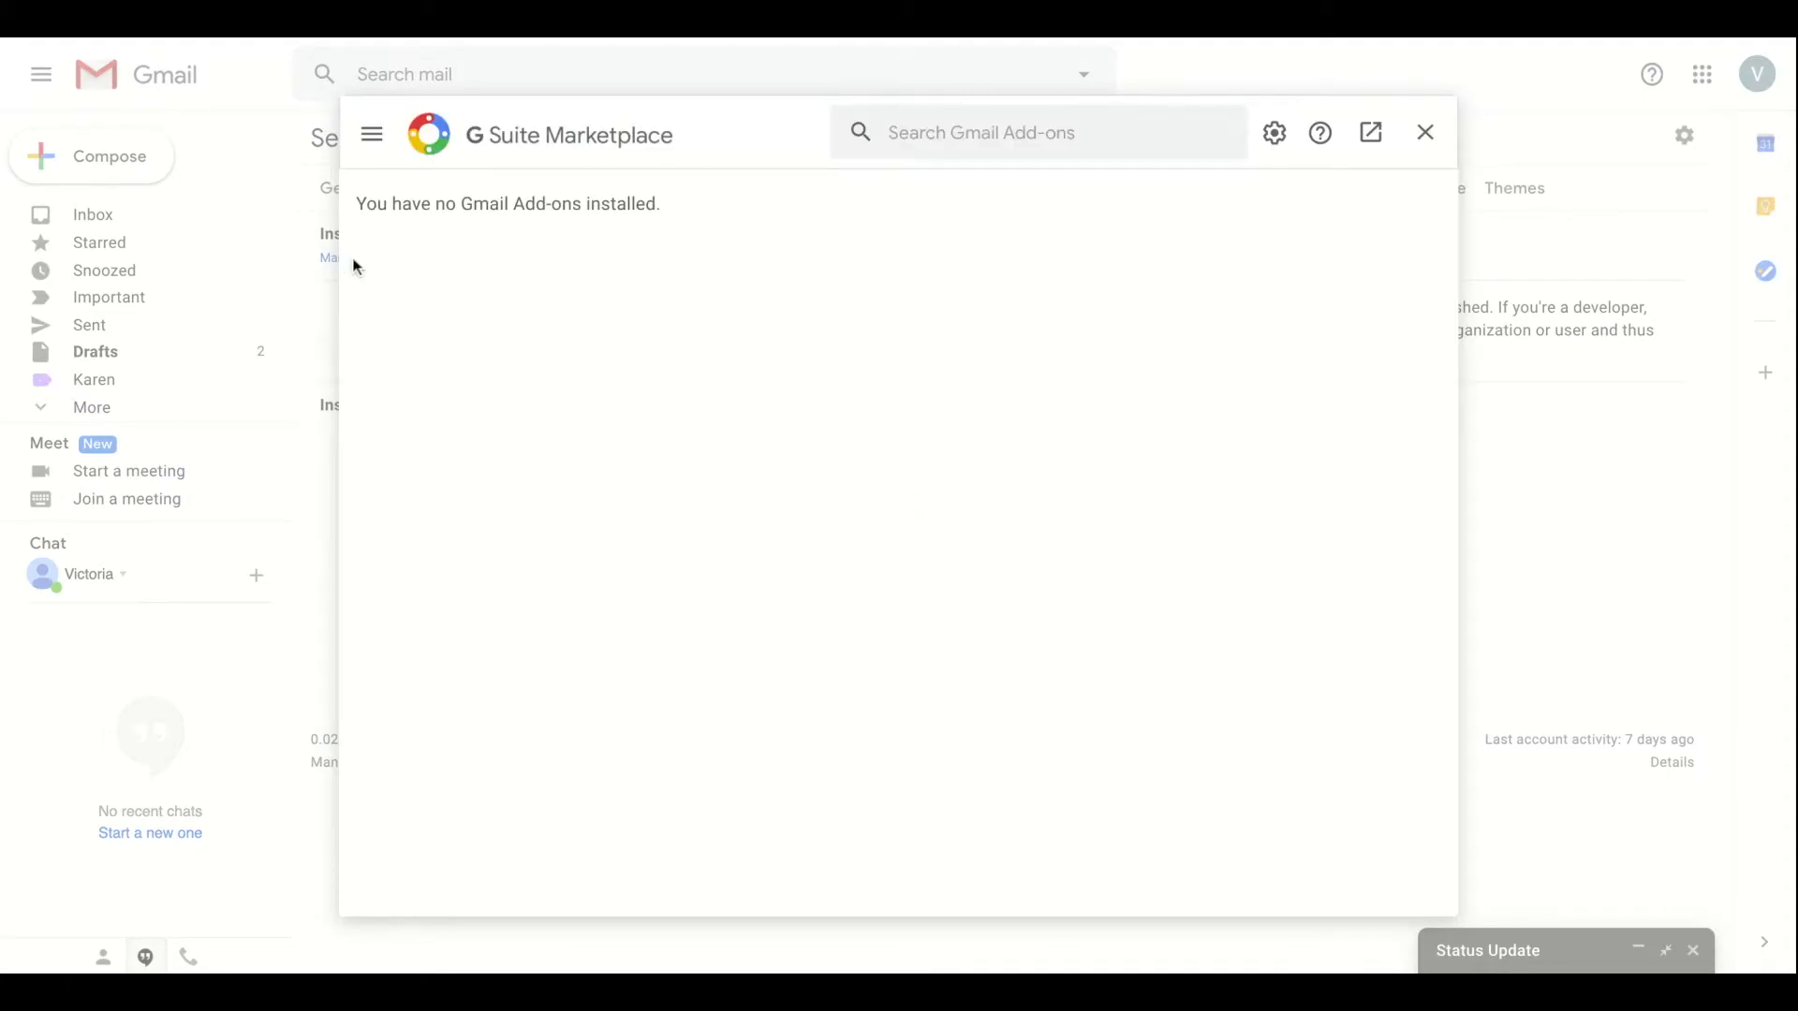
pyautogui.click(915, 132)
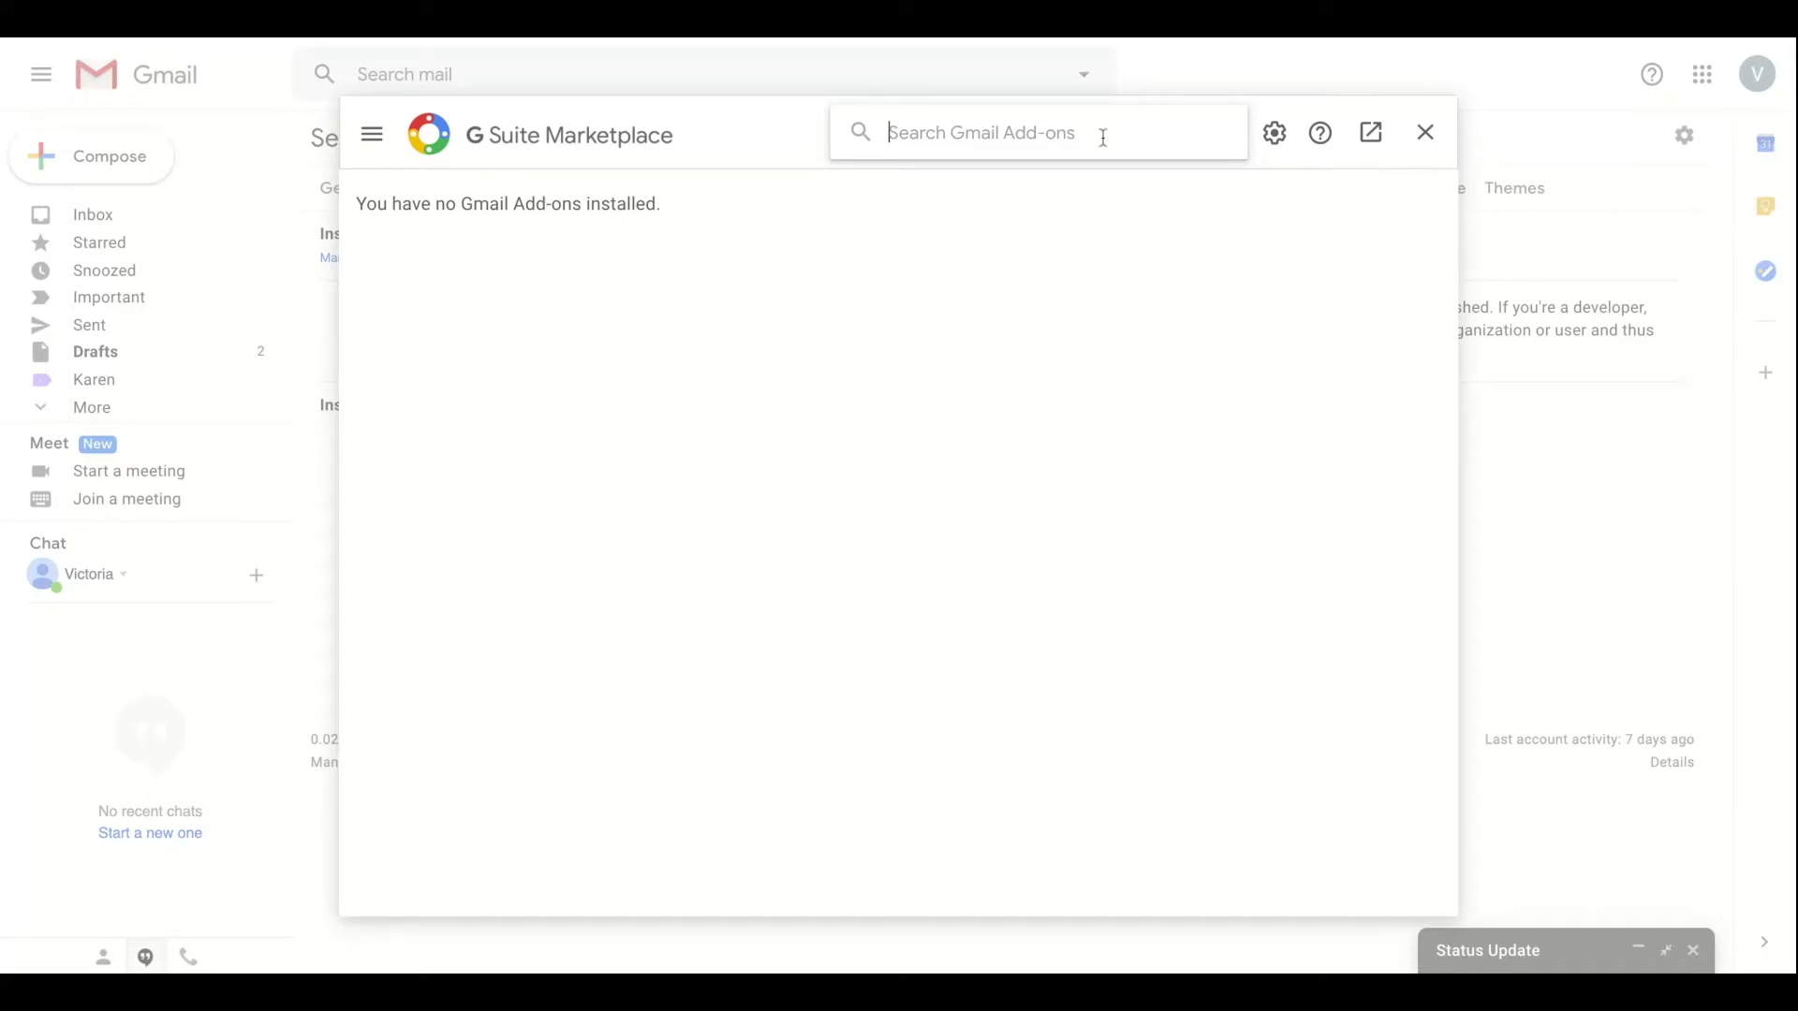
pyautogui.write('drop')
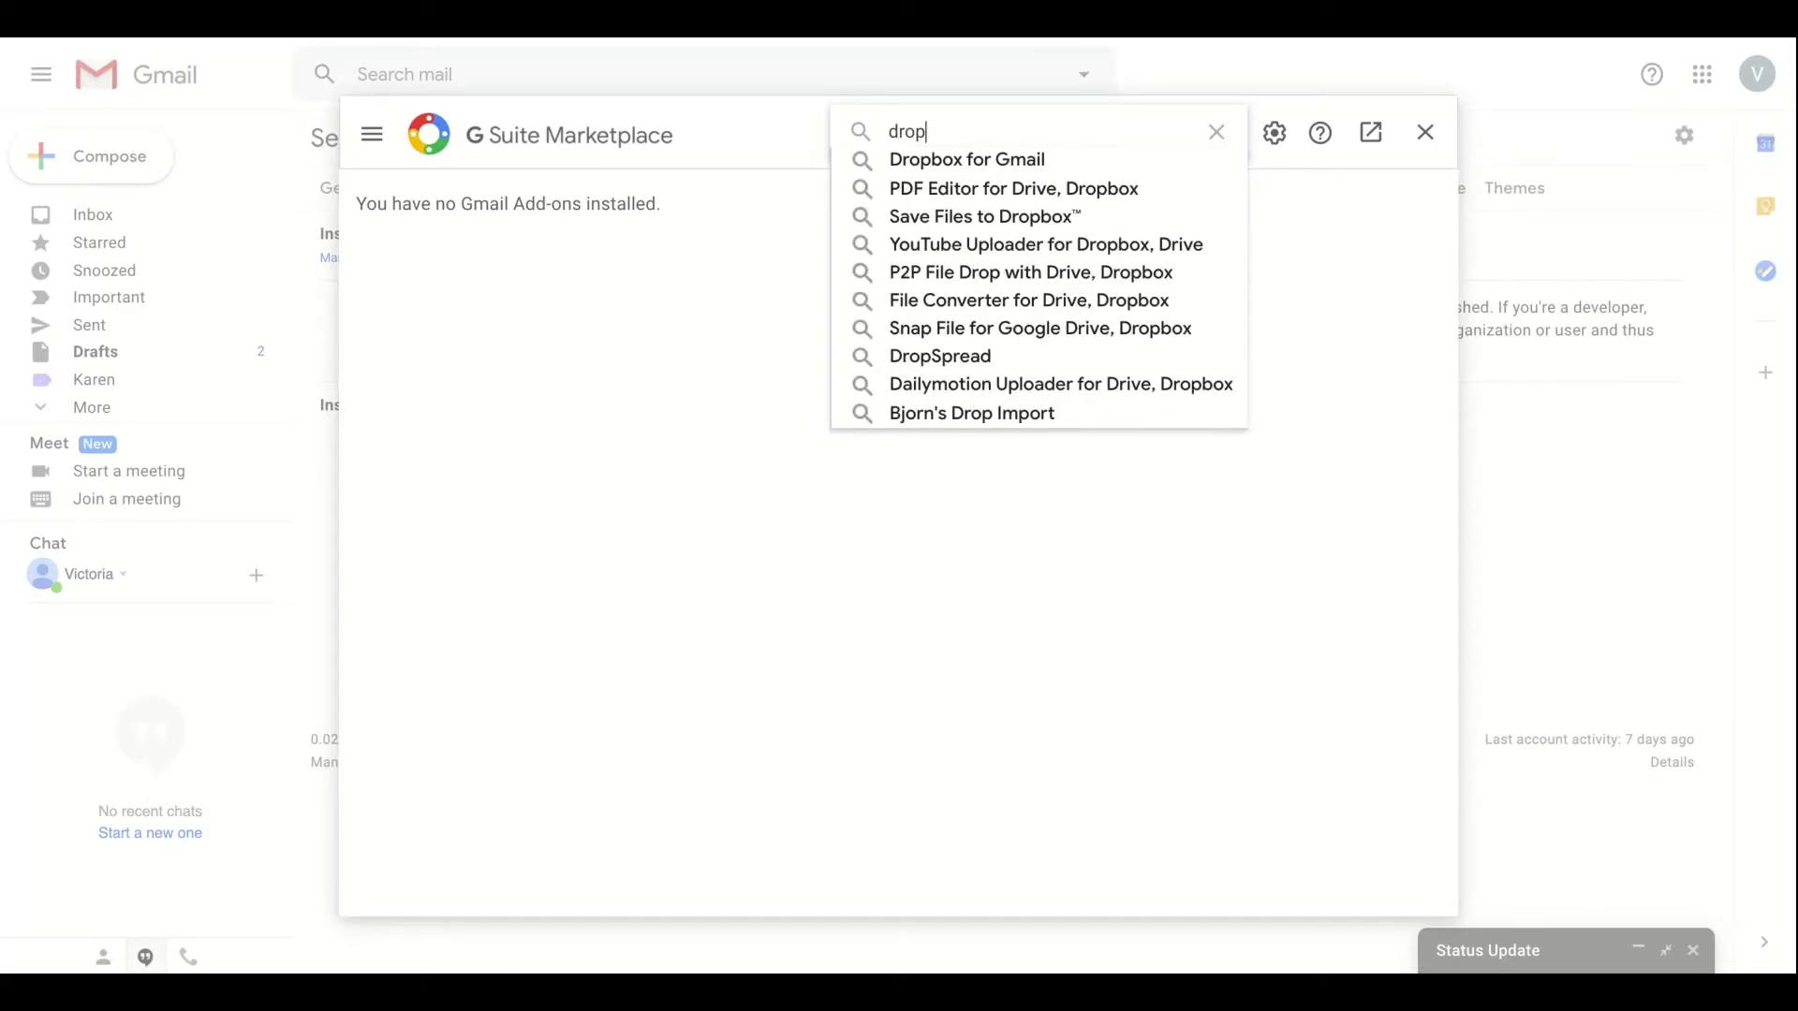
pyautogui.click(1044, 161)
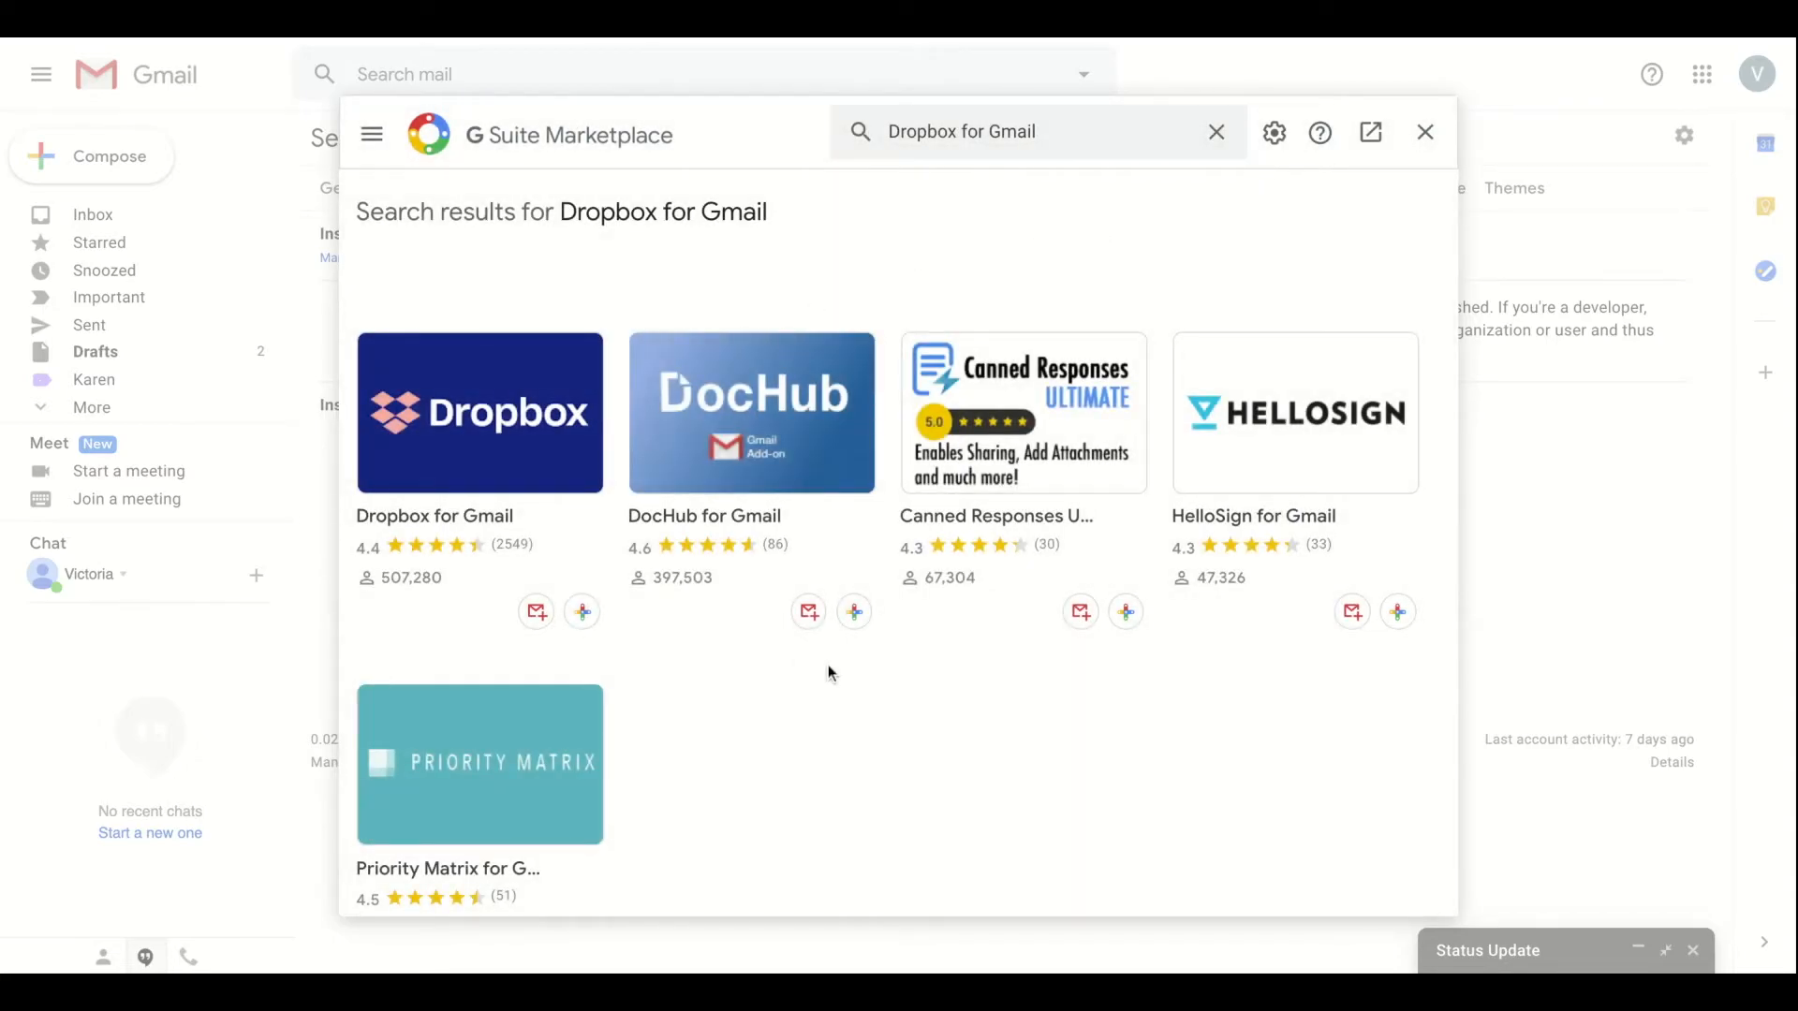
pyautogui.scroll(-1, 965, 541)
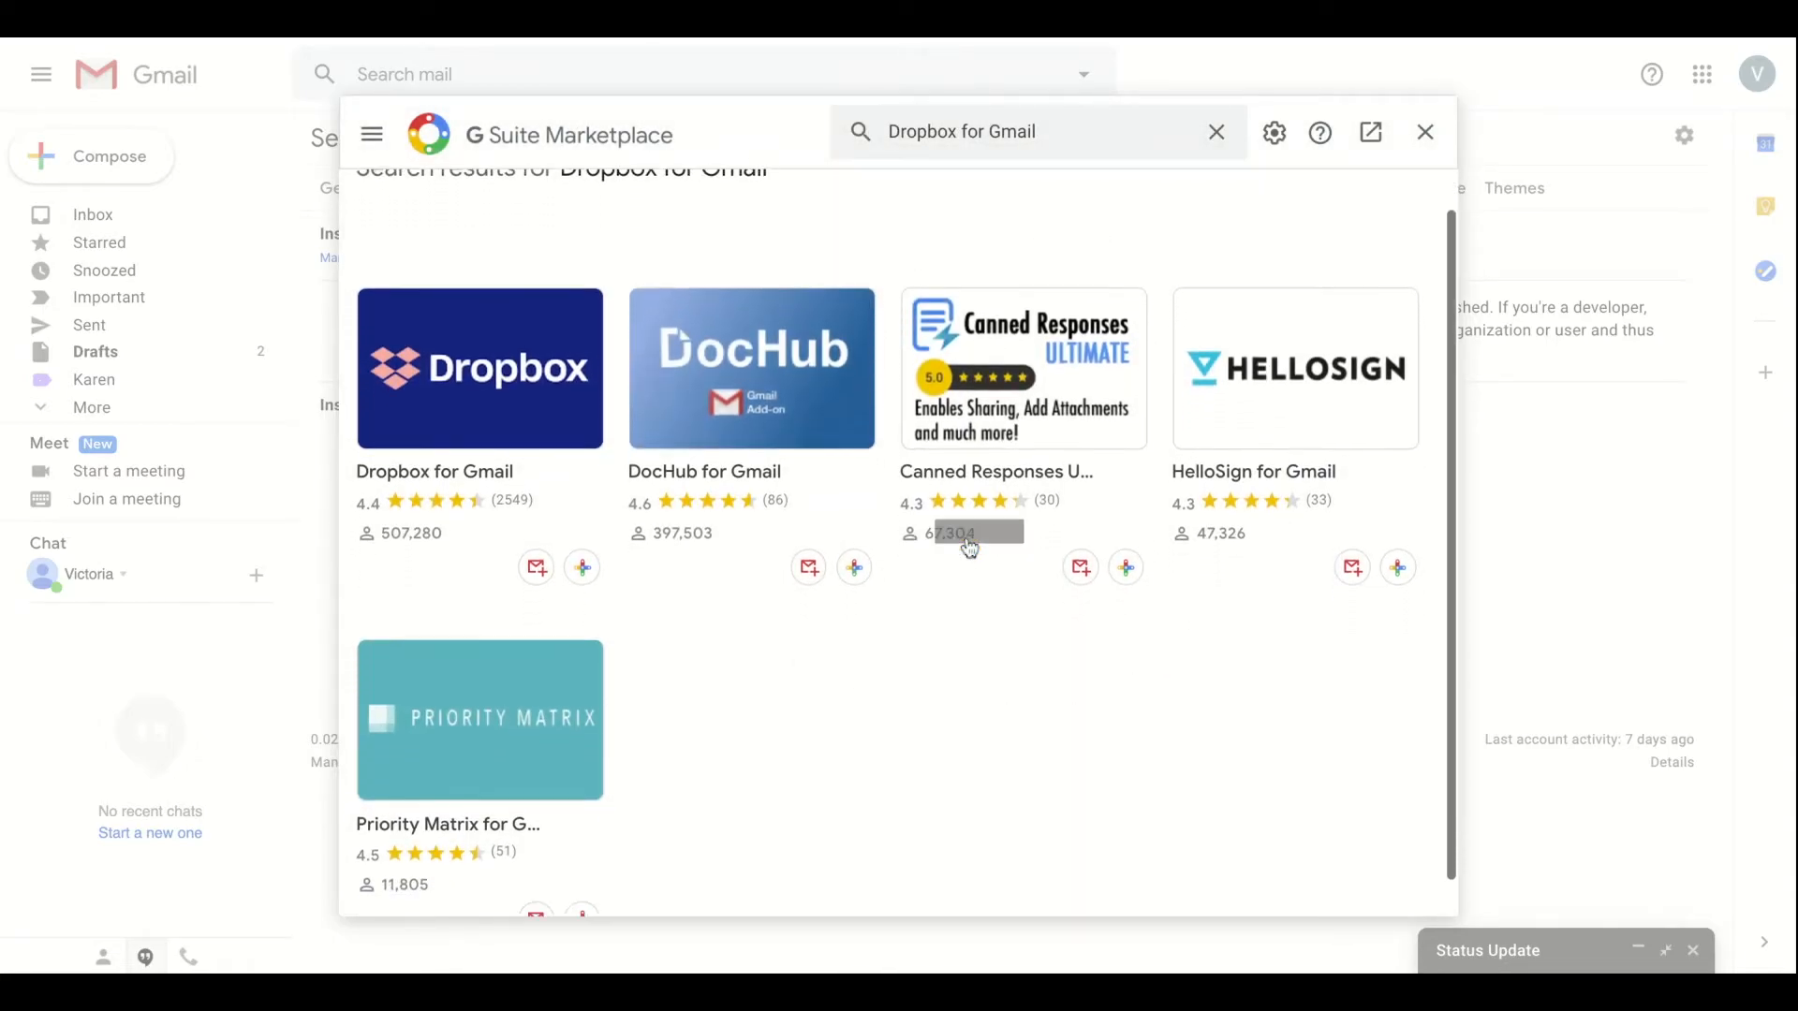
pyautogui.scroll(1, 970, 549)
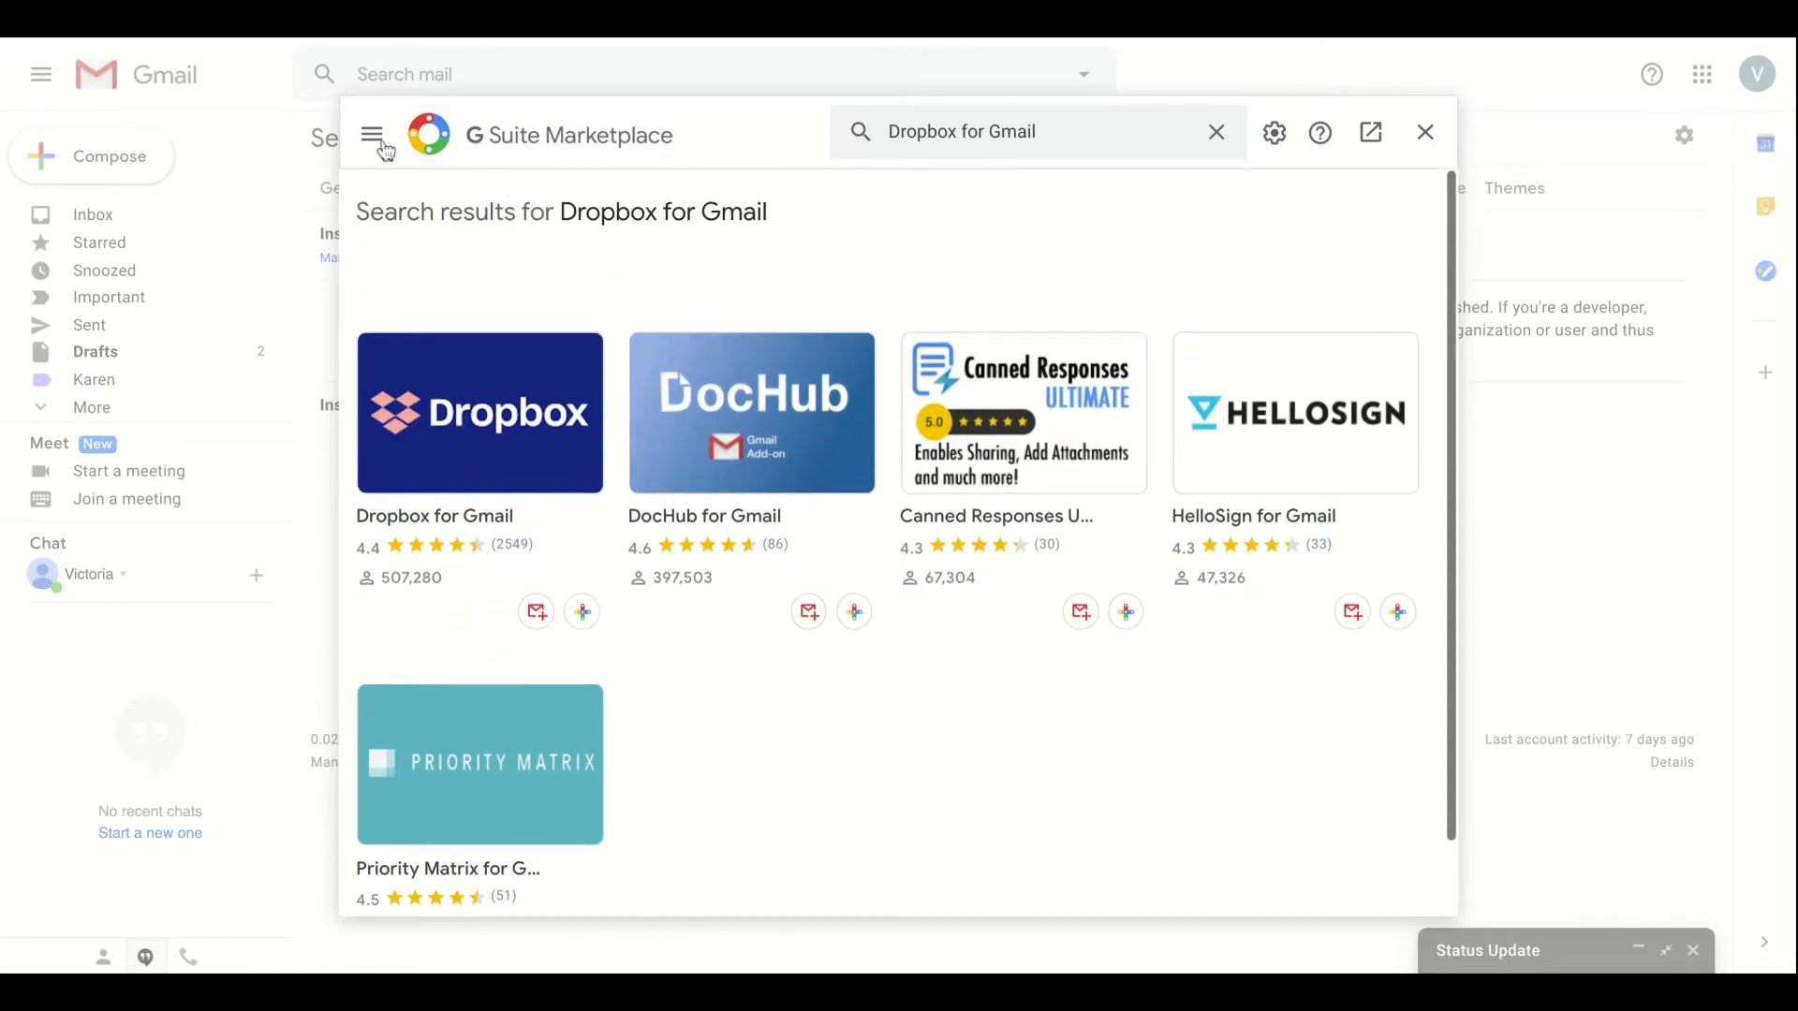
# - Browse the Sales & CRM category of G Suite Marketplace and close the marketplace
pyautogui.click(382, 147)
pyautogui.click(543, 436)
pyautogui.click(523, 618)
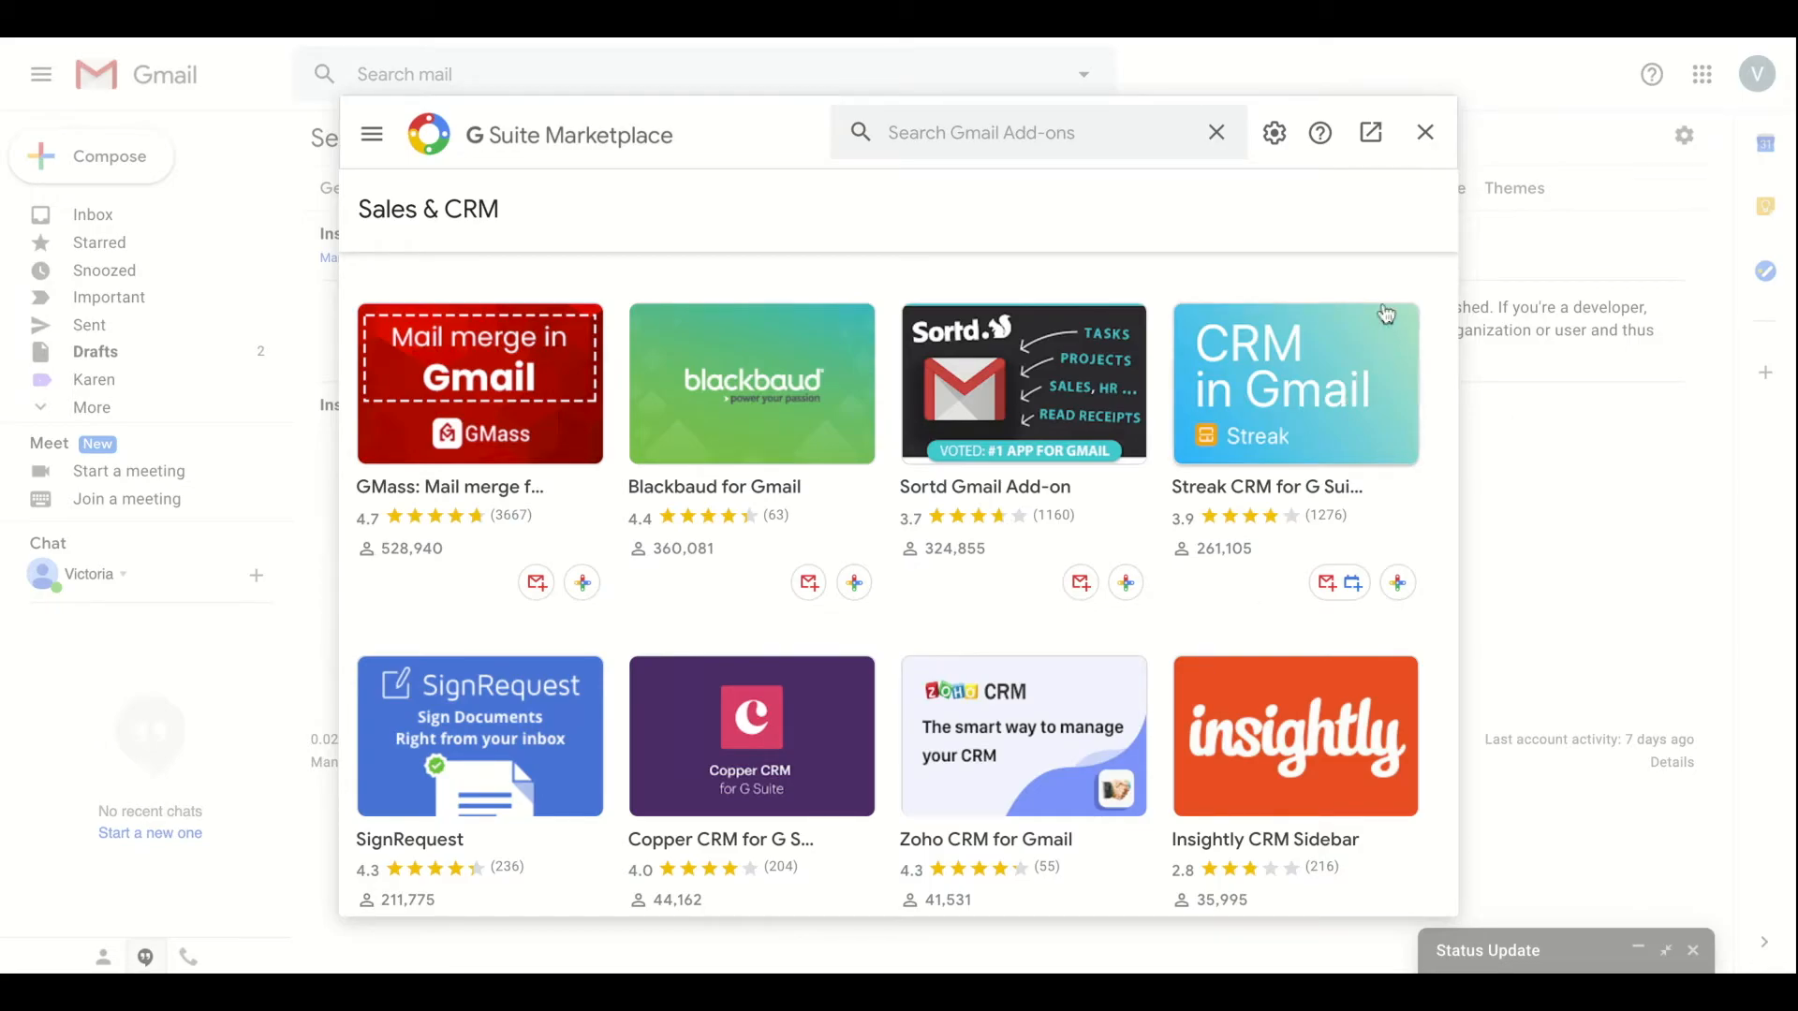
pyautogui.click(1426, 133)
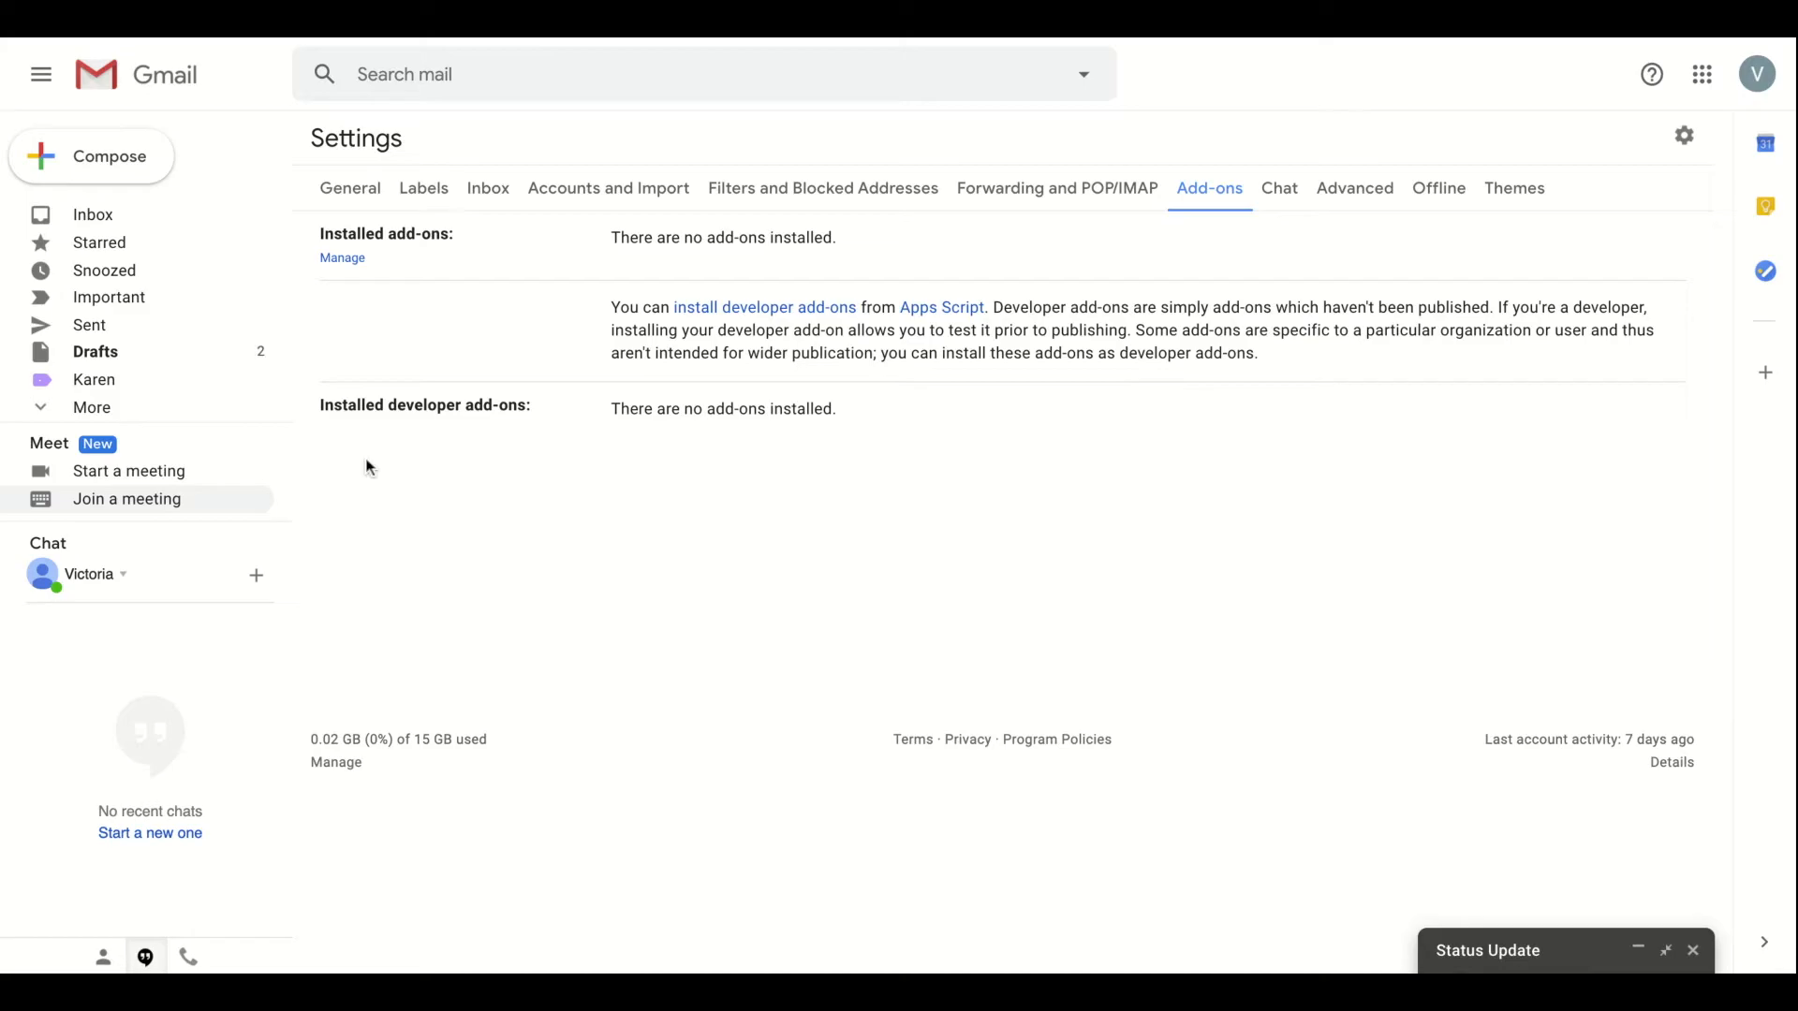
# - Show the meeting code dialog for joining a meeting and close it without entering a code
pyautogui.click(142, 500)
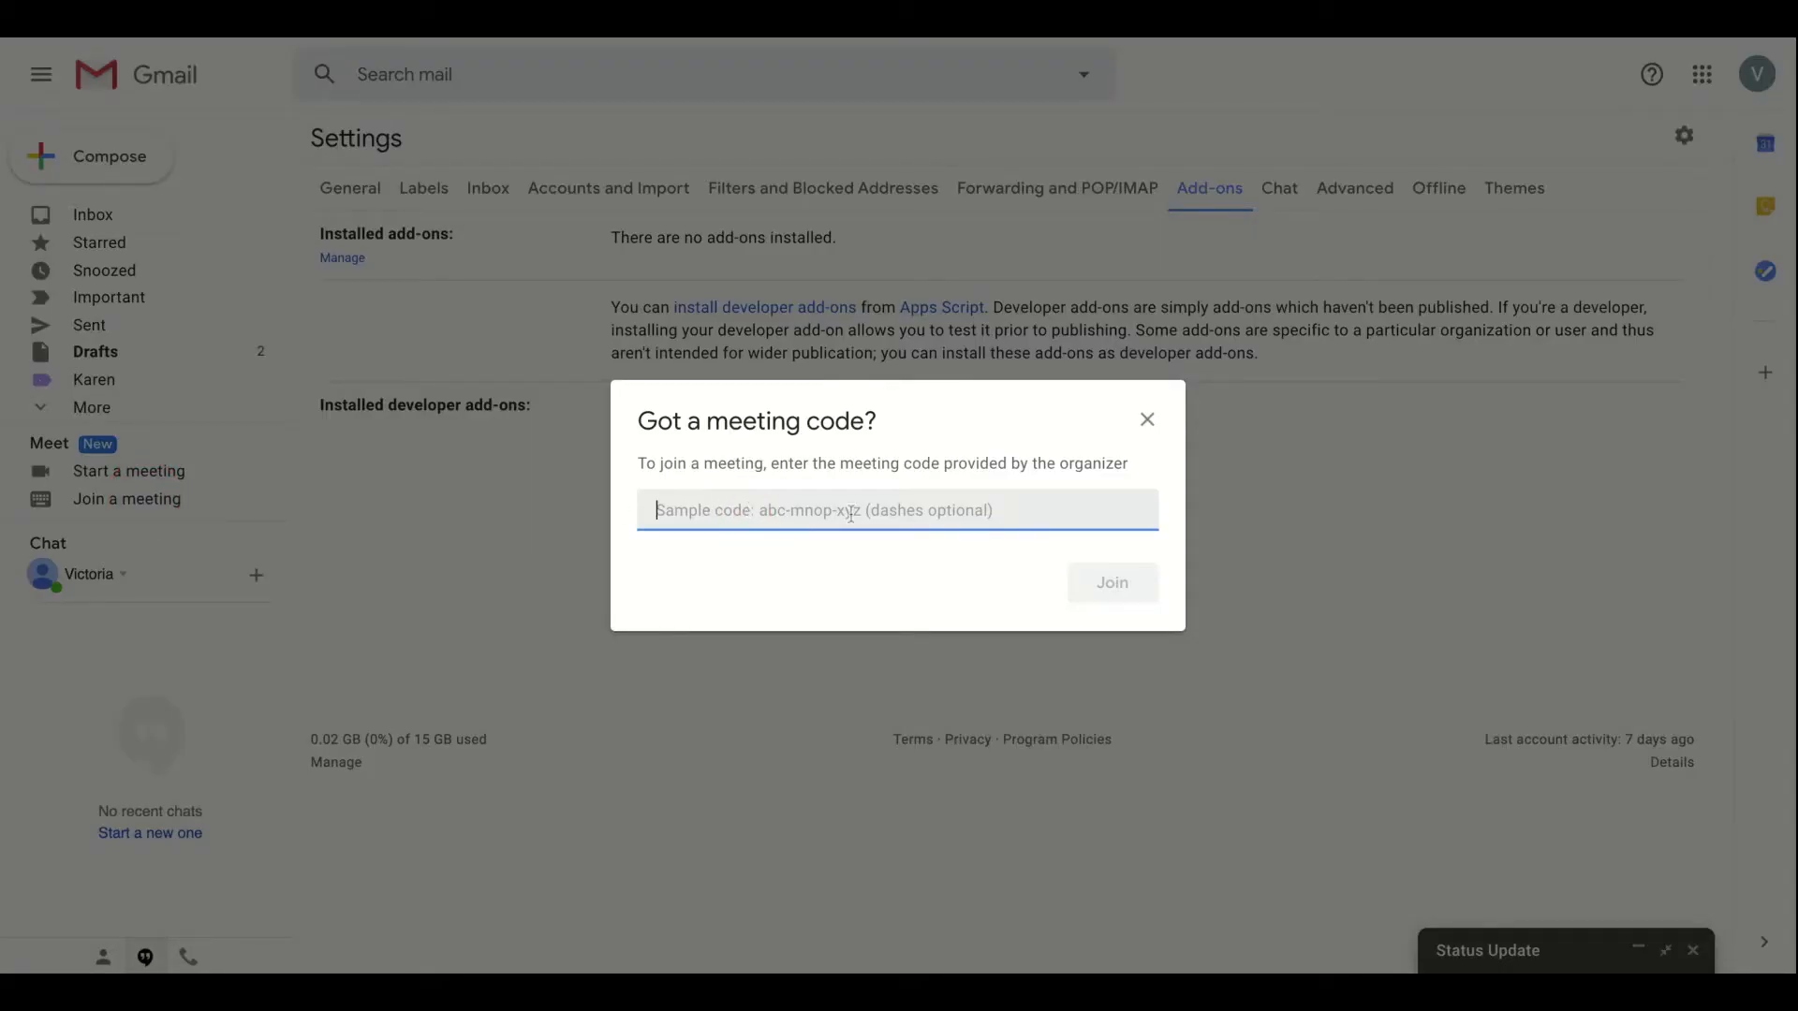
pyautogui.click(1148, 430)
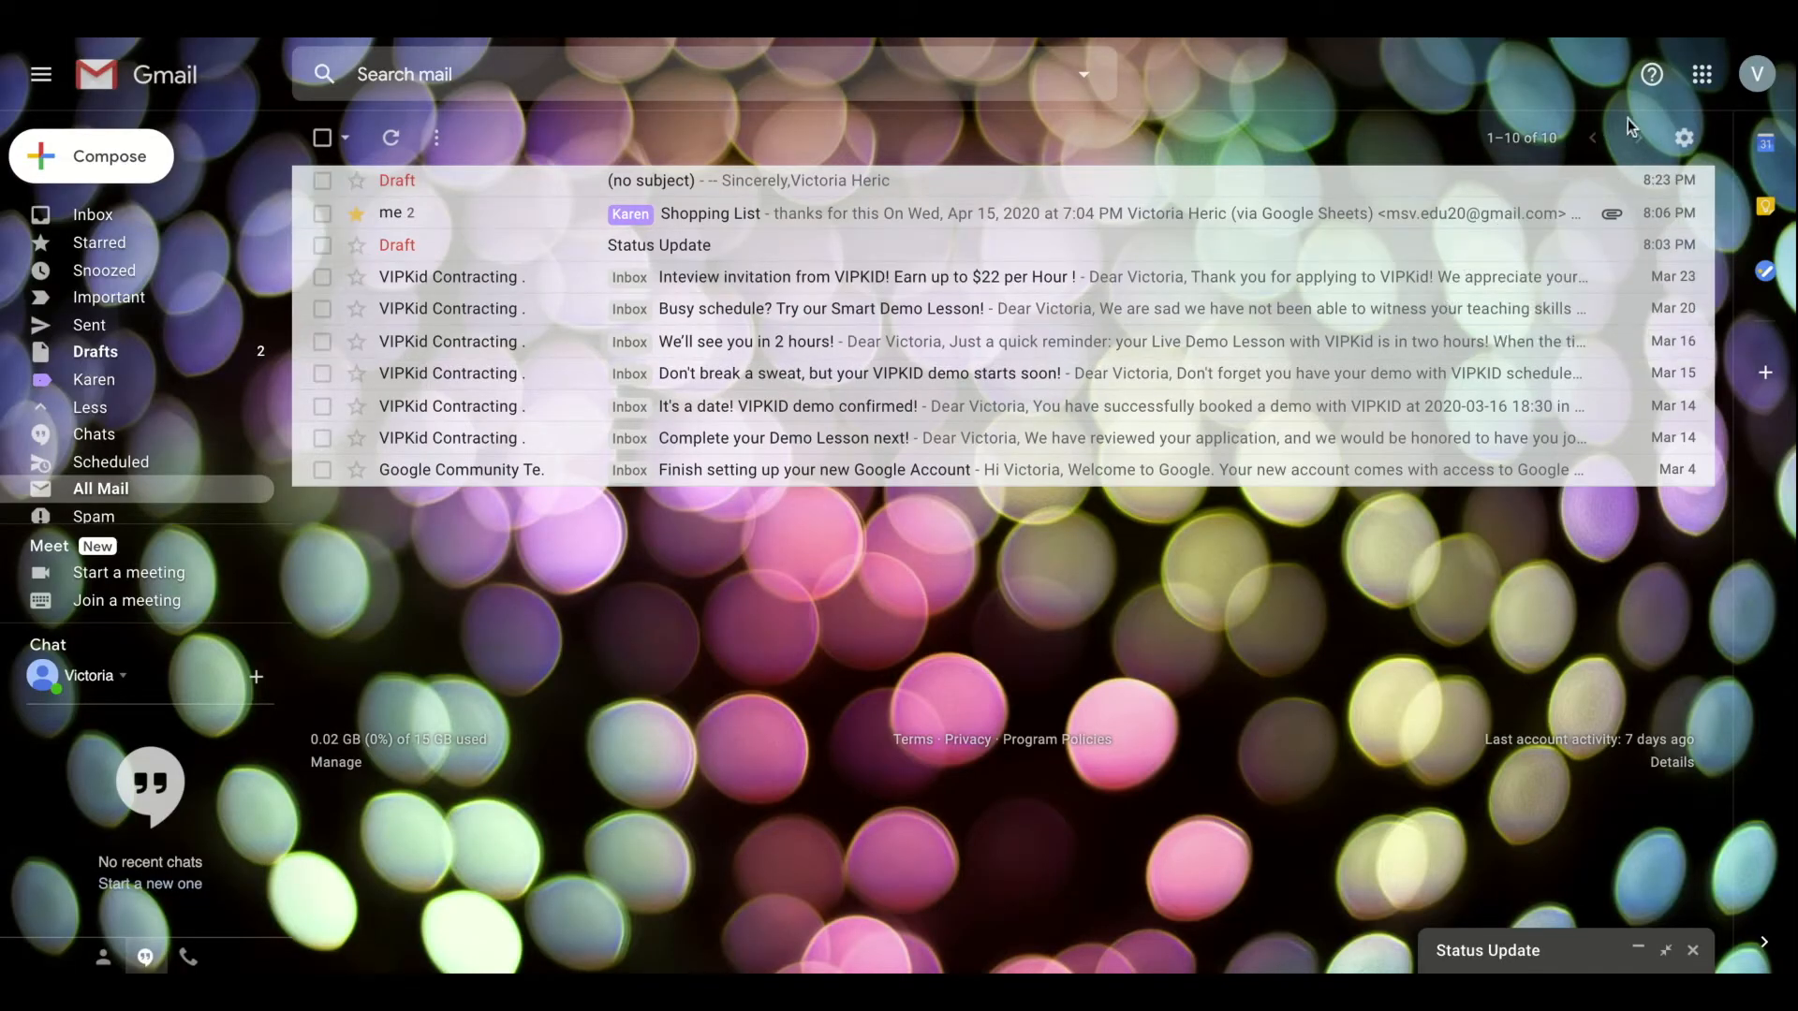
# - Change the mailbox theme to Default and save it
pyautogui.click(1684, 138)
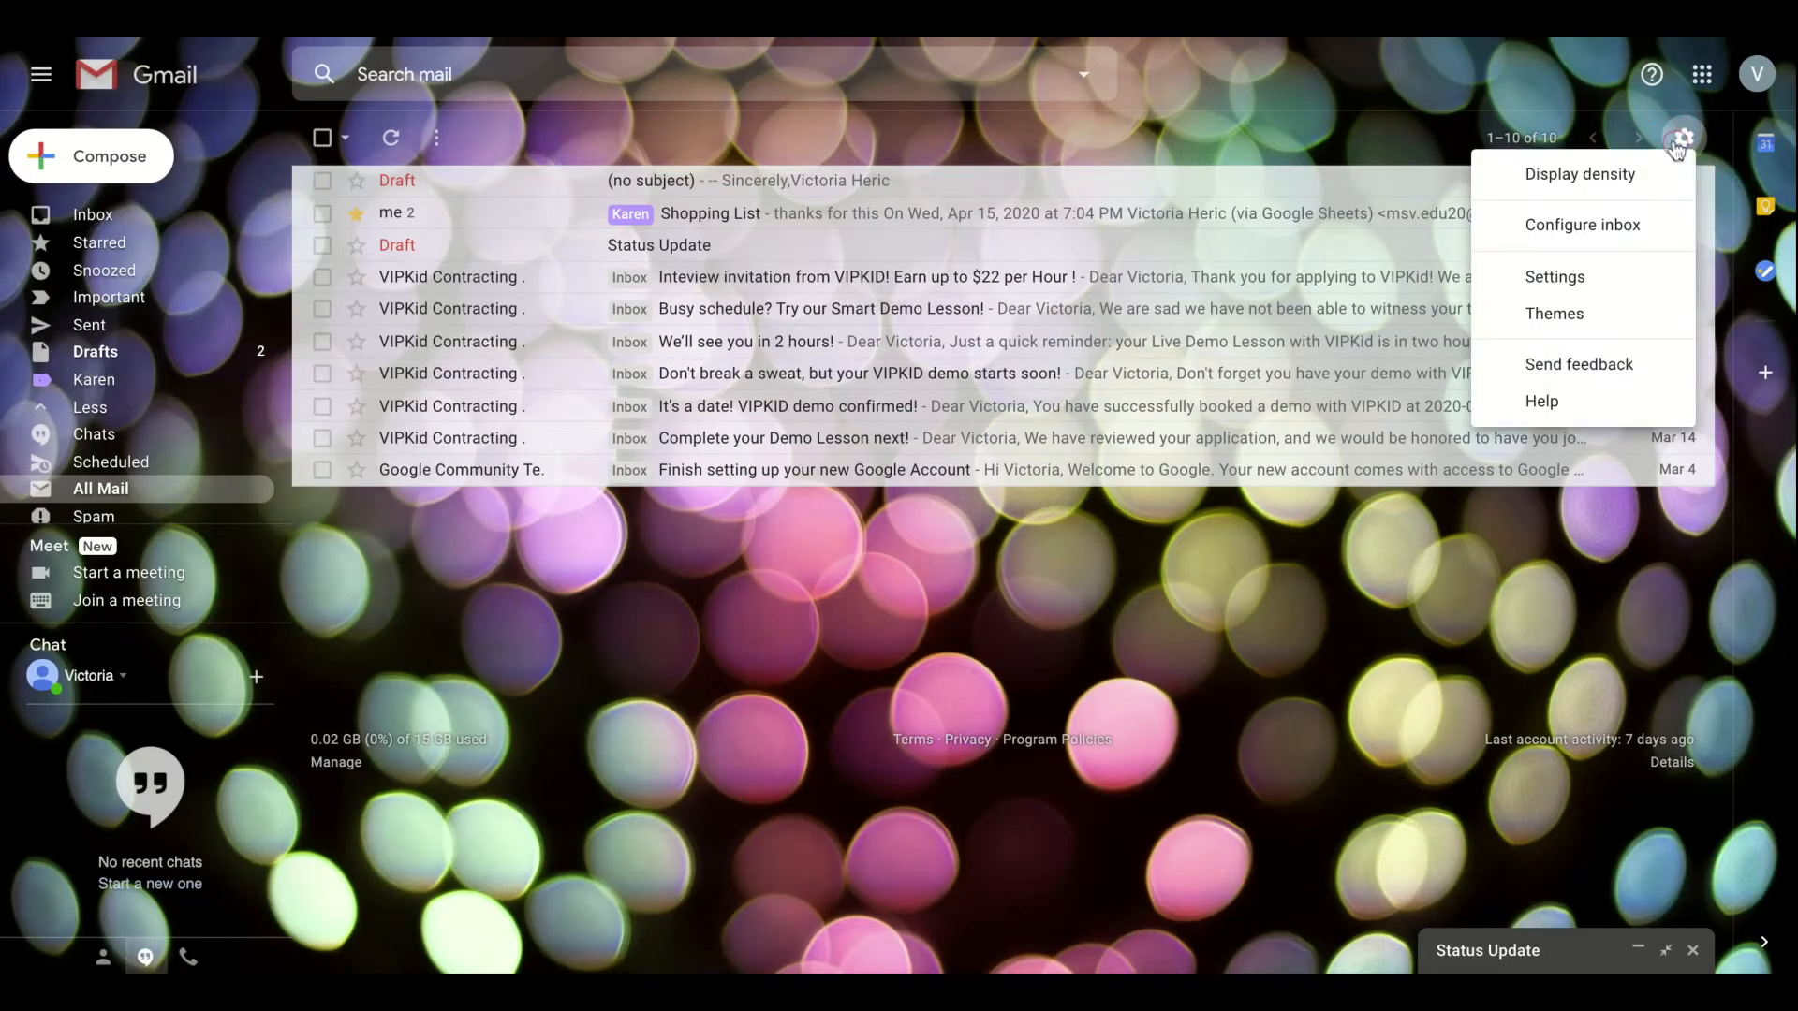
pyautogui.click(1554, 314)
pyautogui.scroll(-1, 1178, 580)
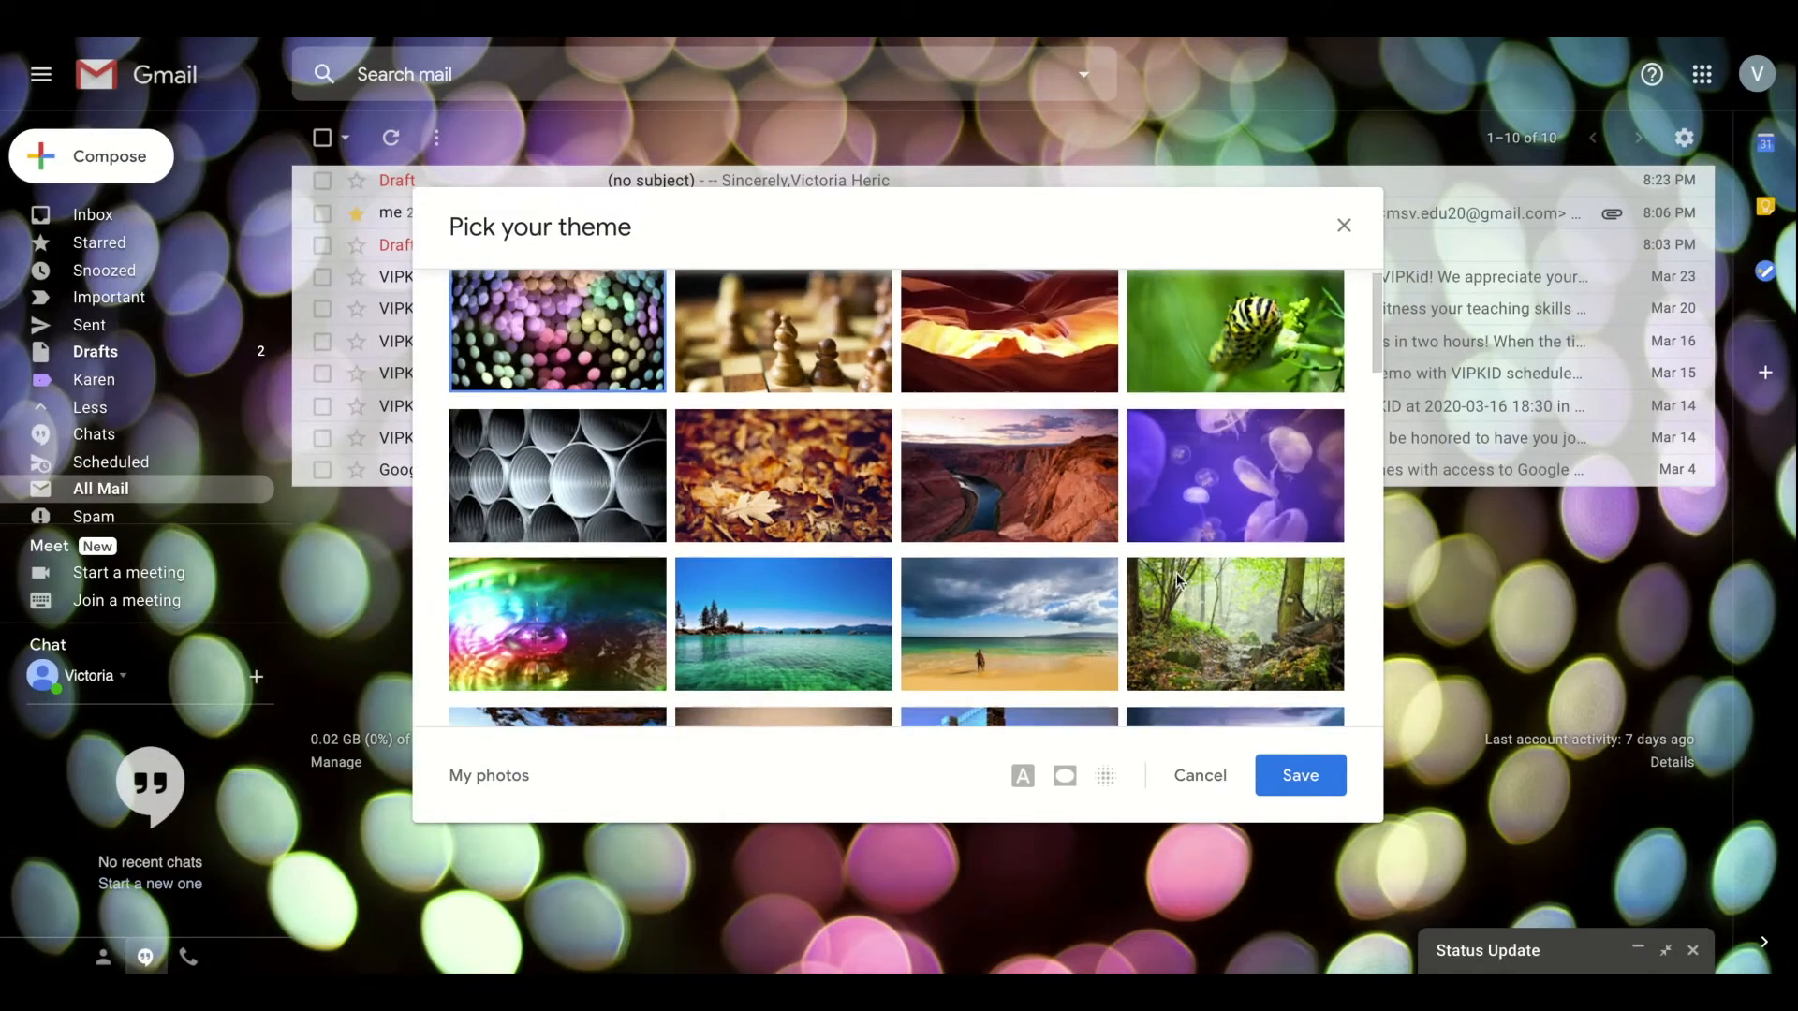
pyautogui.scroll(-8, 1177, 576)
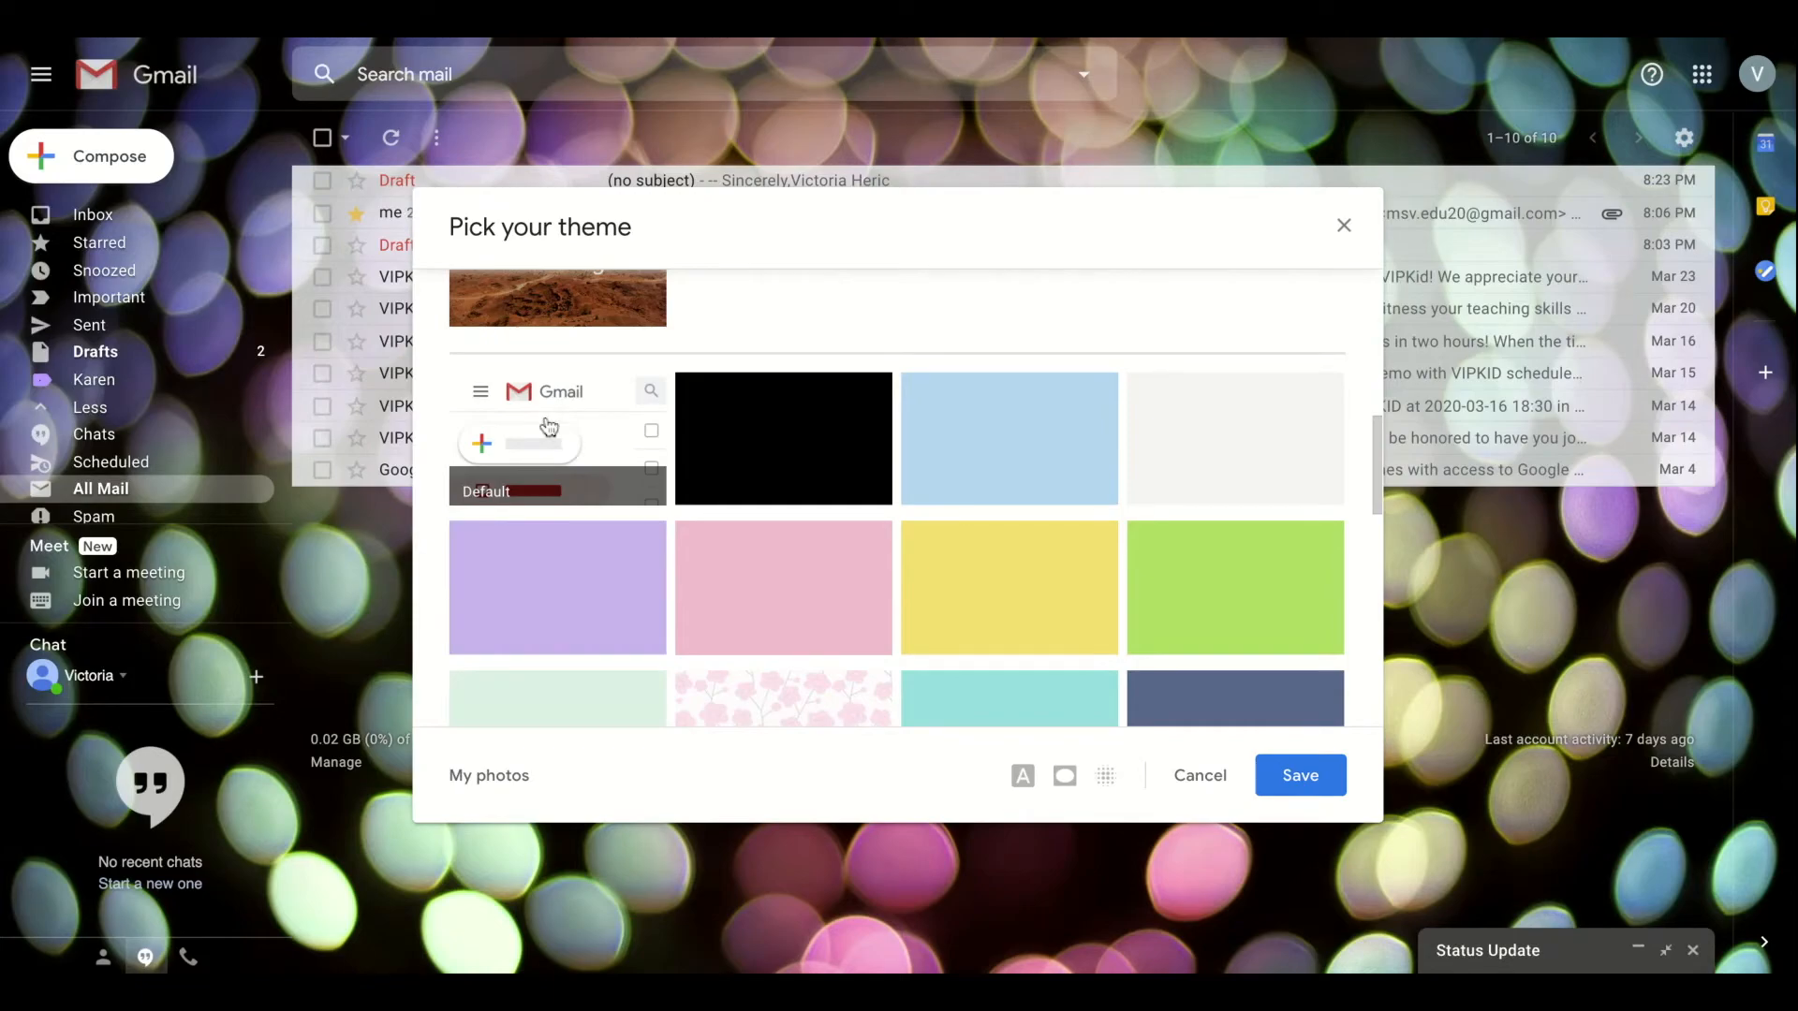
pyautogui.click(543, 412)
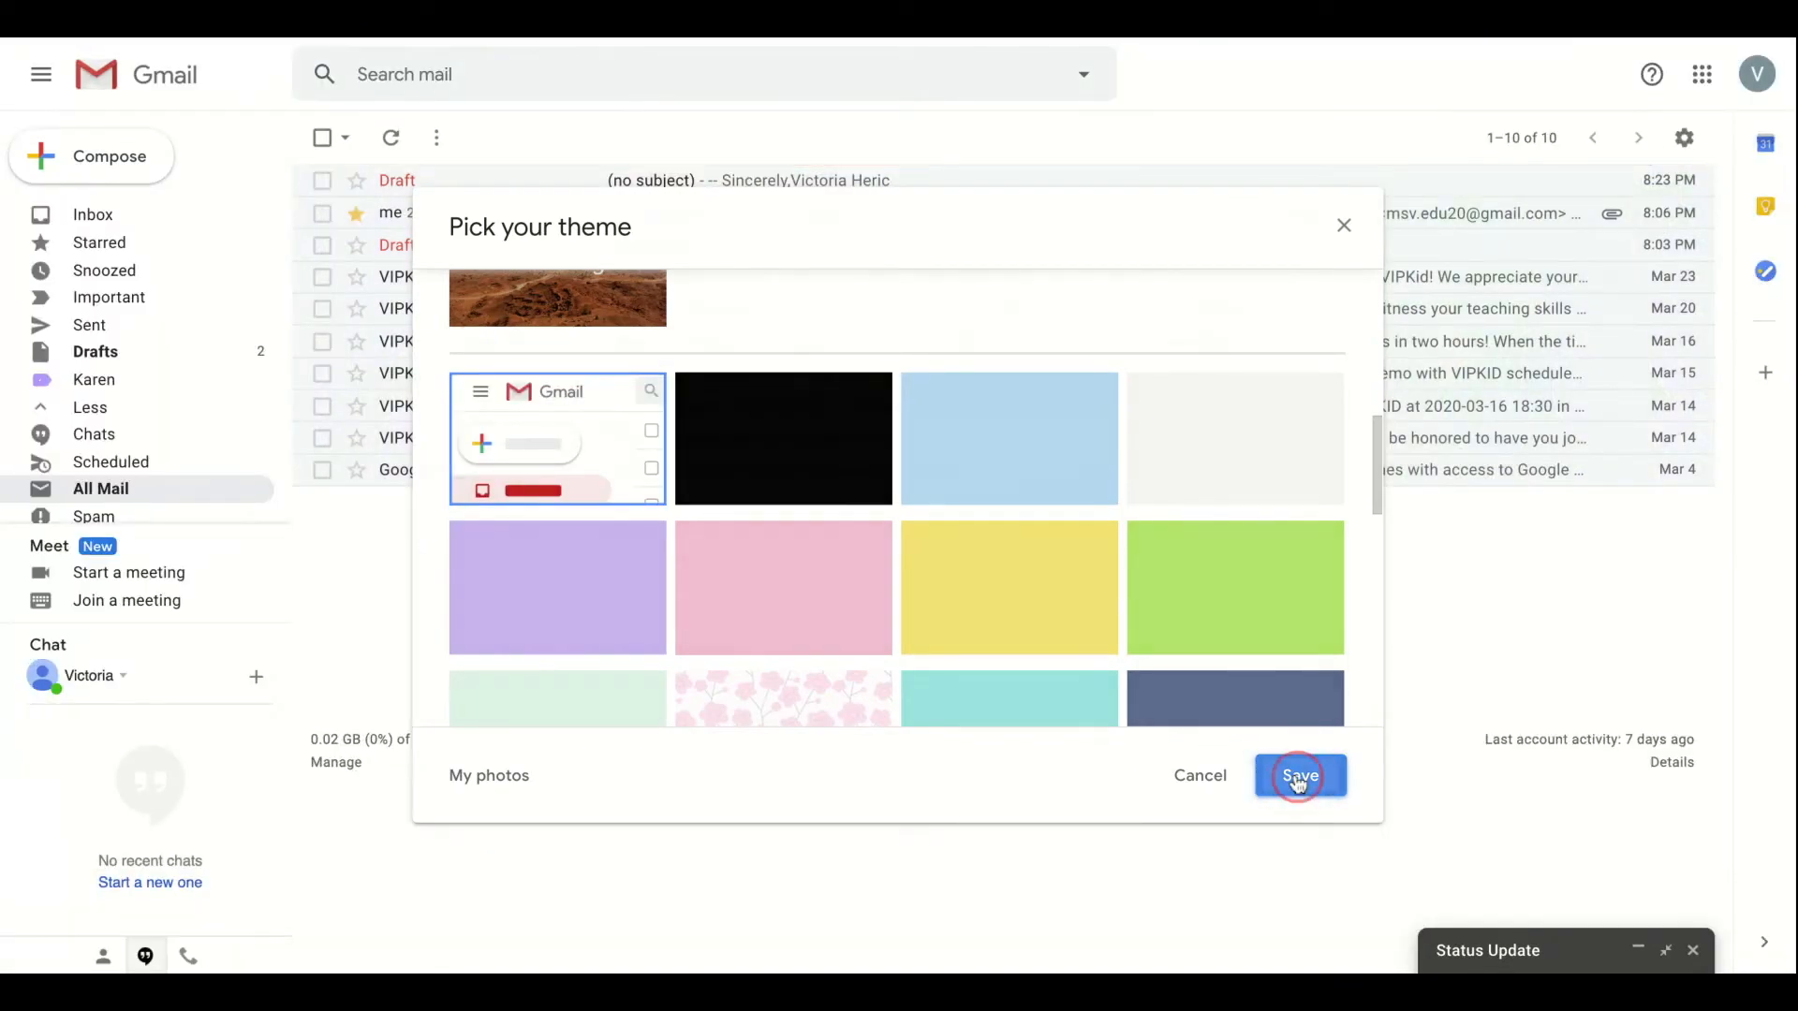
pyautogui.click(1294, 777)
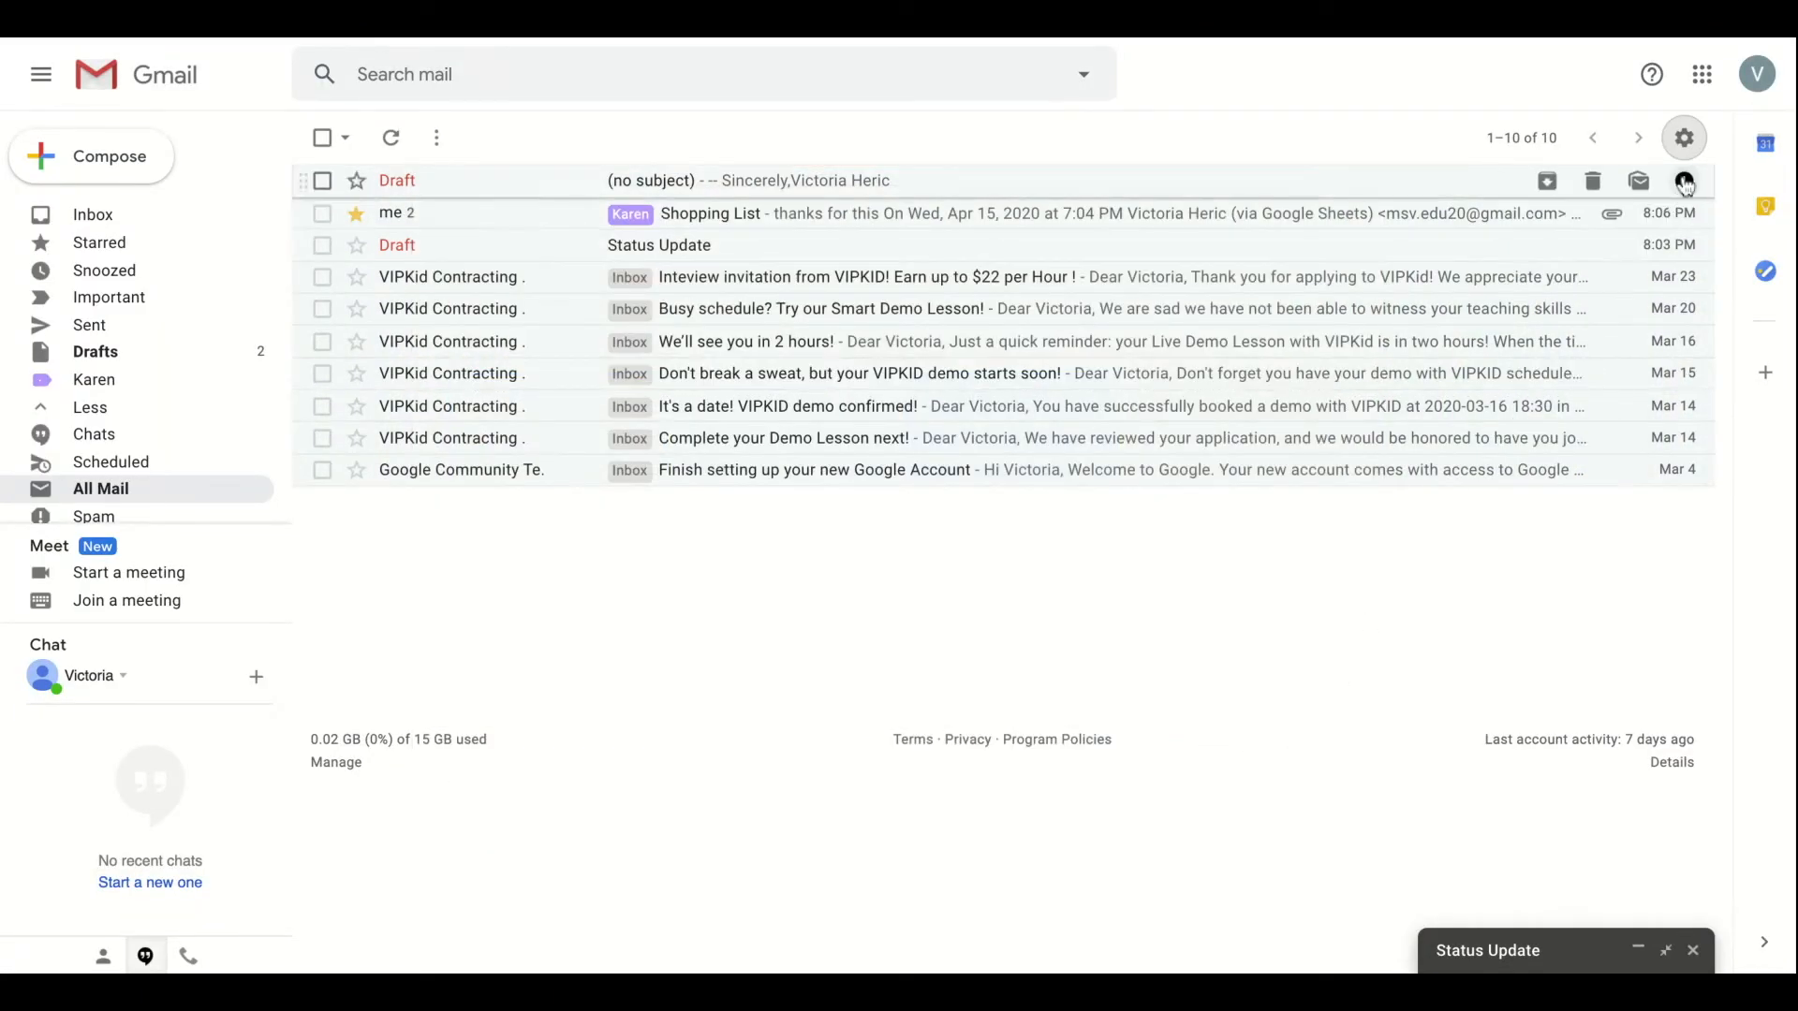
# - Open the mail settings and view the Inbox and the Accounts and Import pages
pyautogui.click(1686, 140)
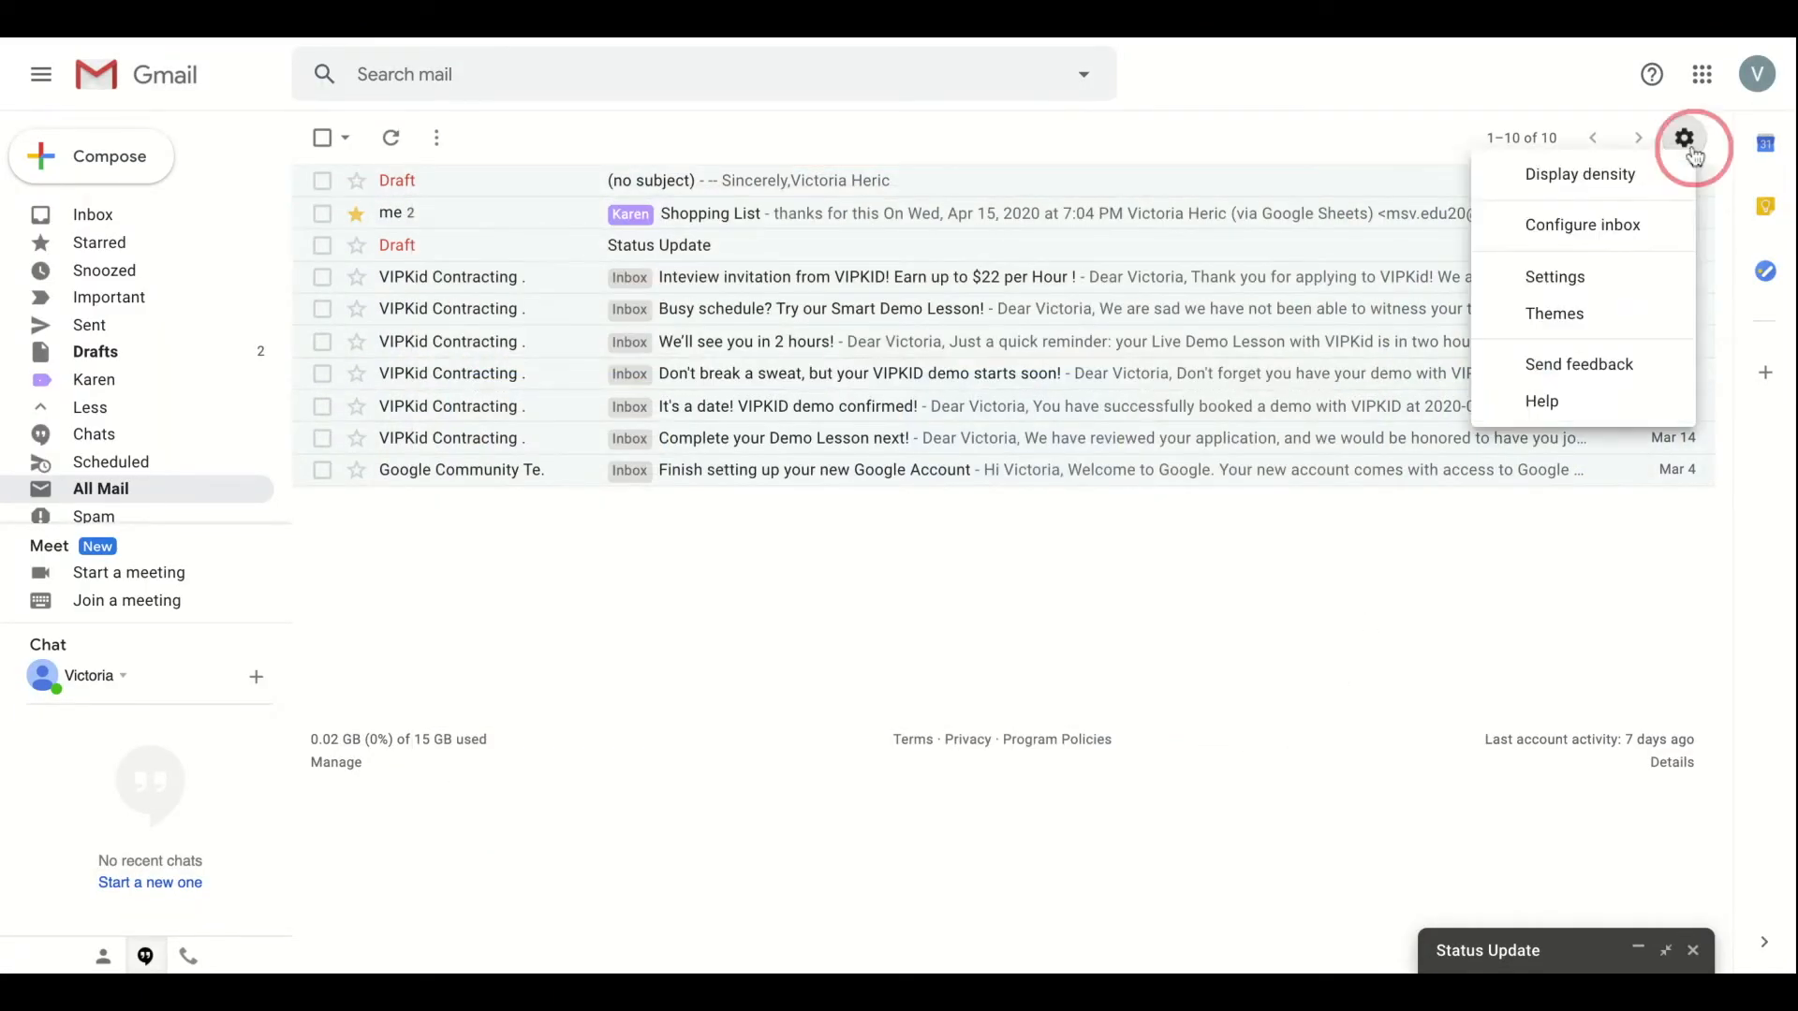
pyautogui.click(1576, 281)
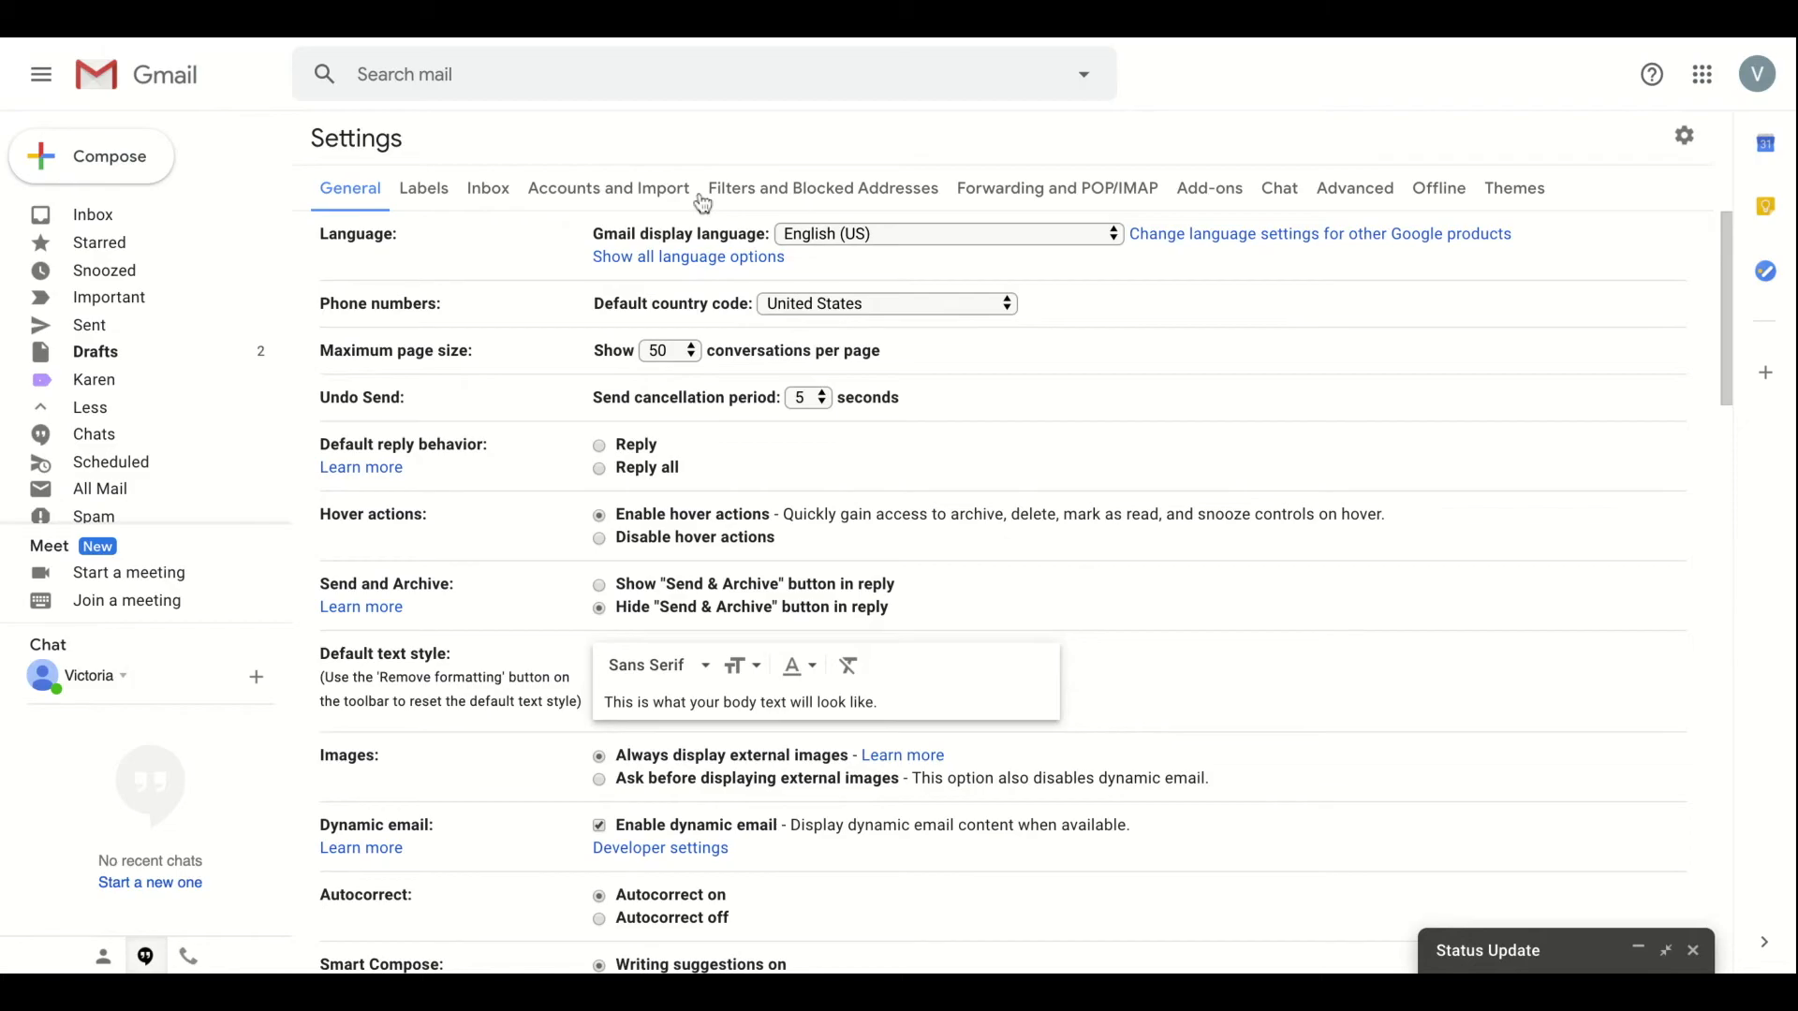
pyautogui.click(501, 193)
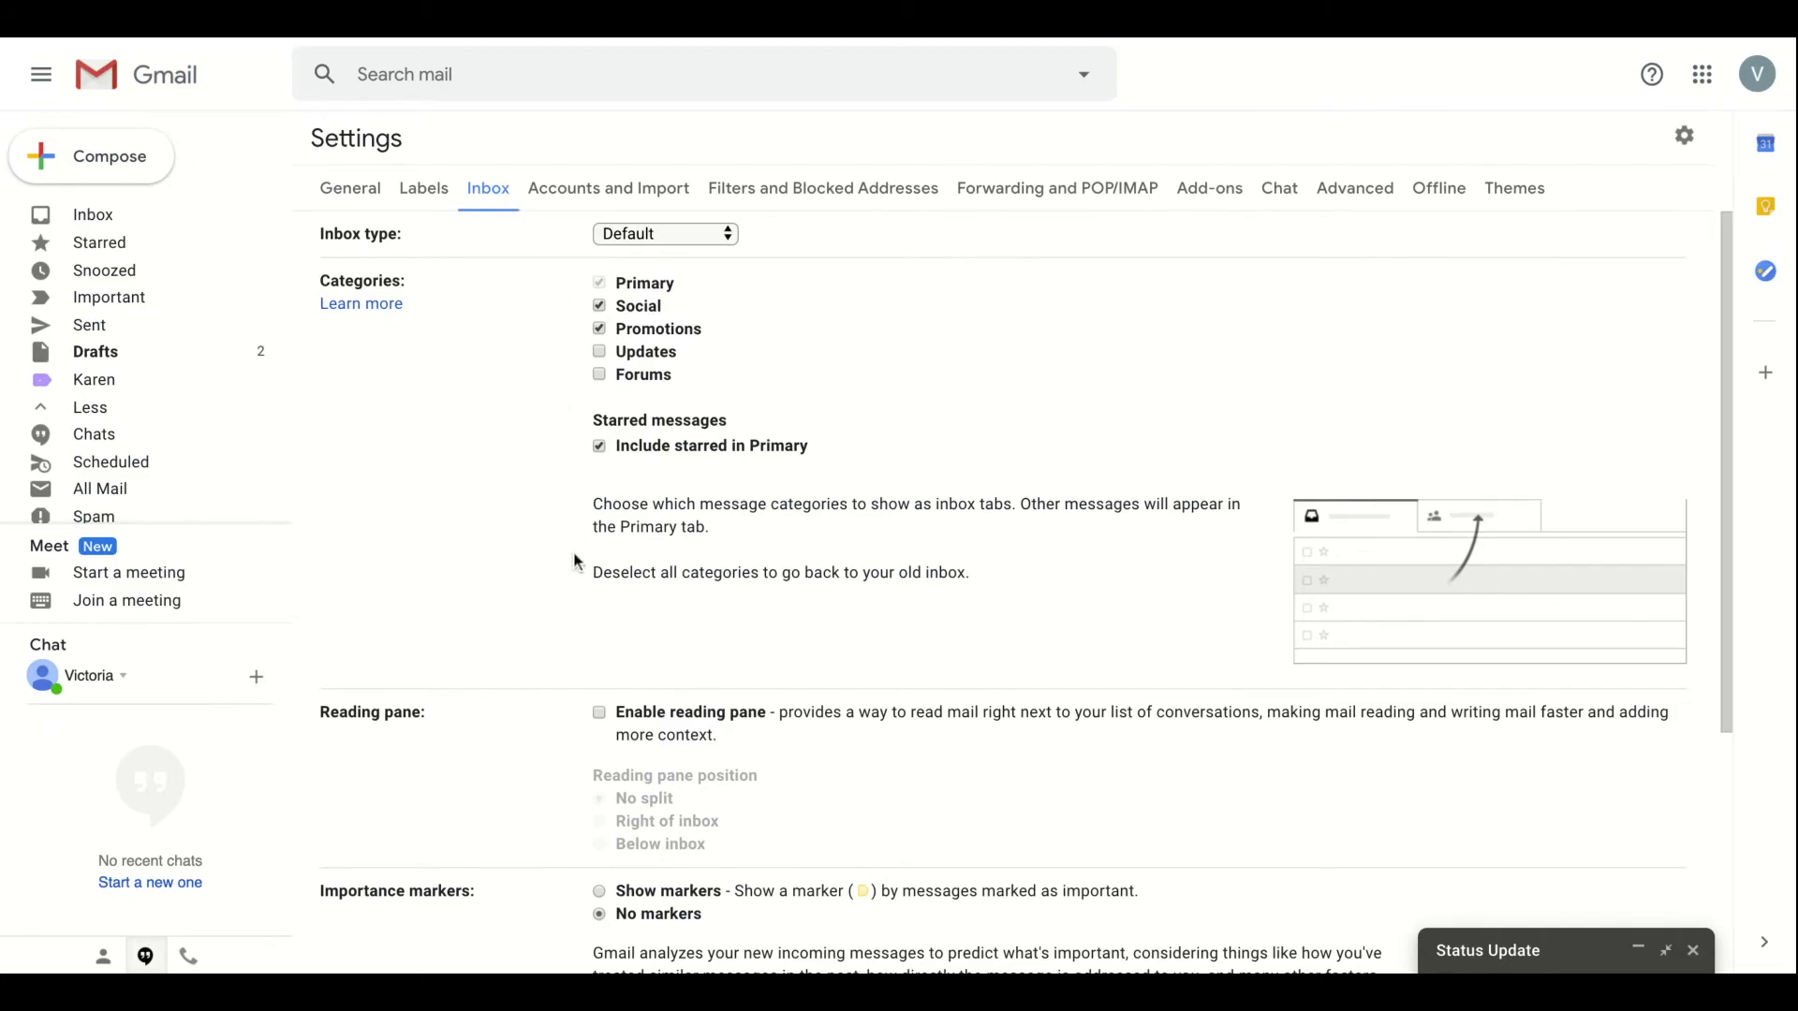
pyautogui.scroll(-5, 574, 560)
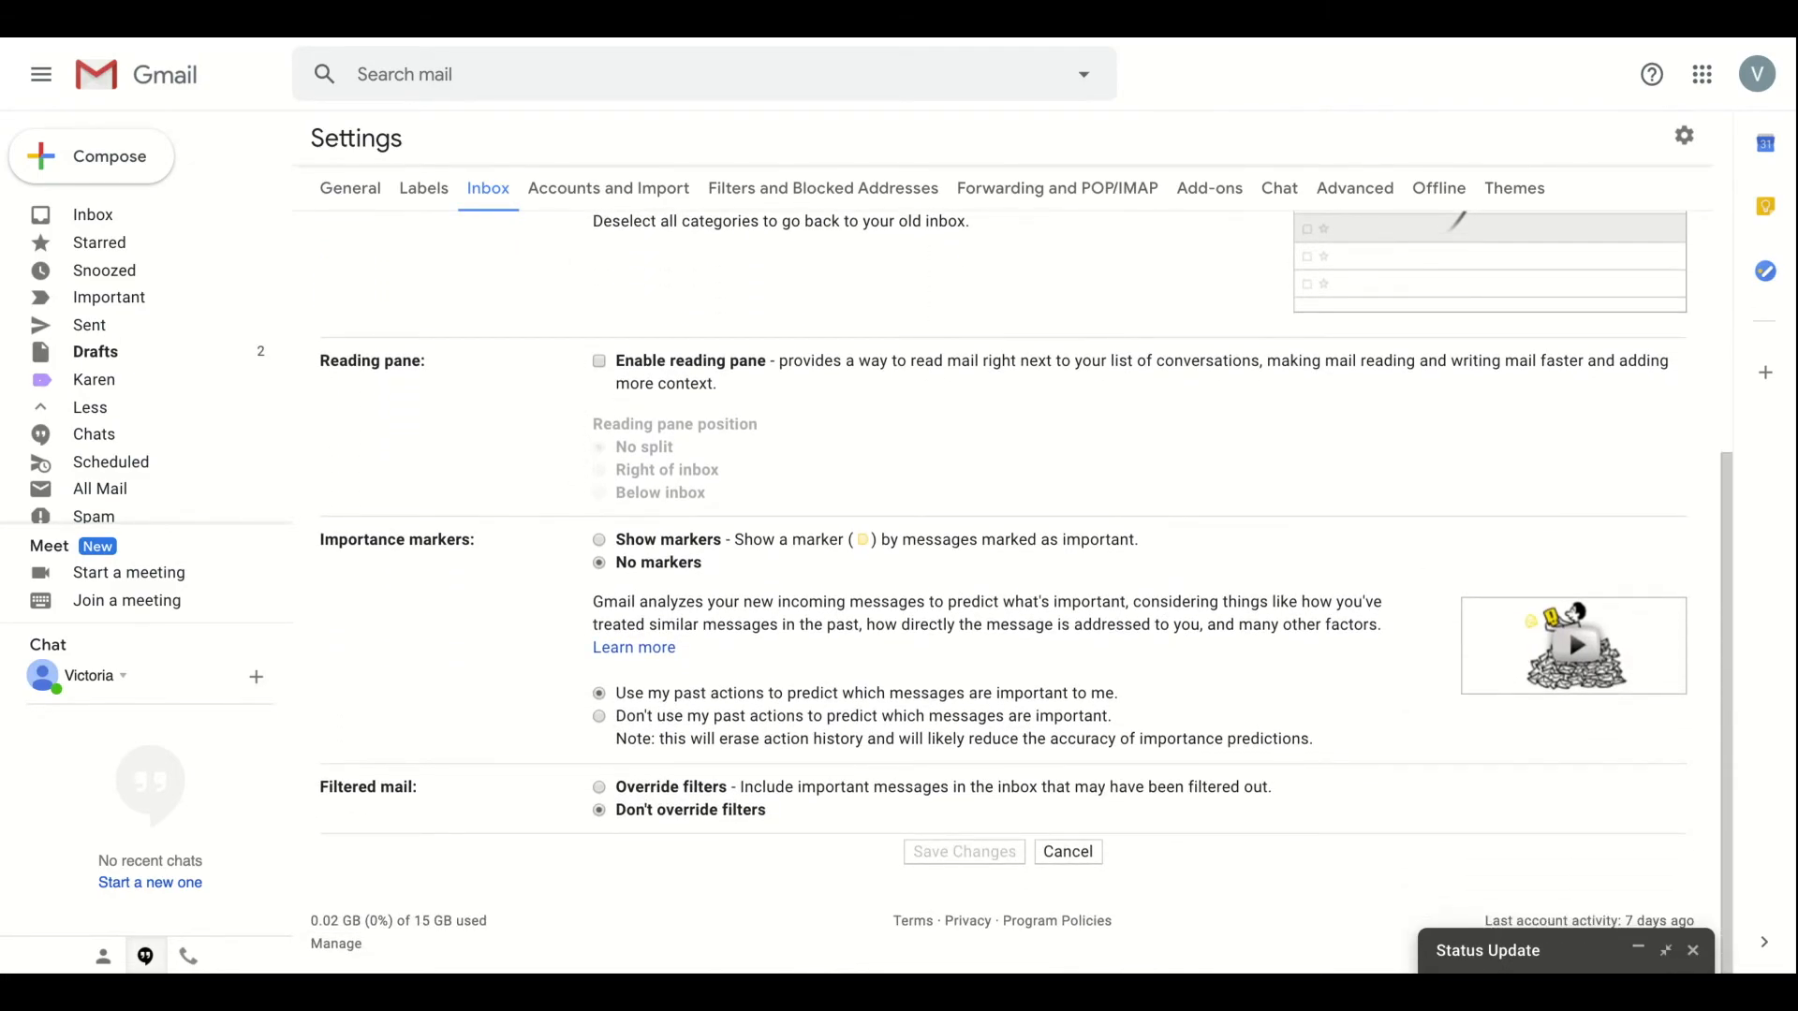
pyautogui.scroll(5, 1015, 571)
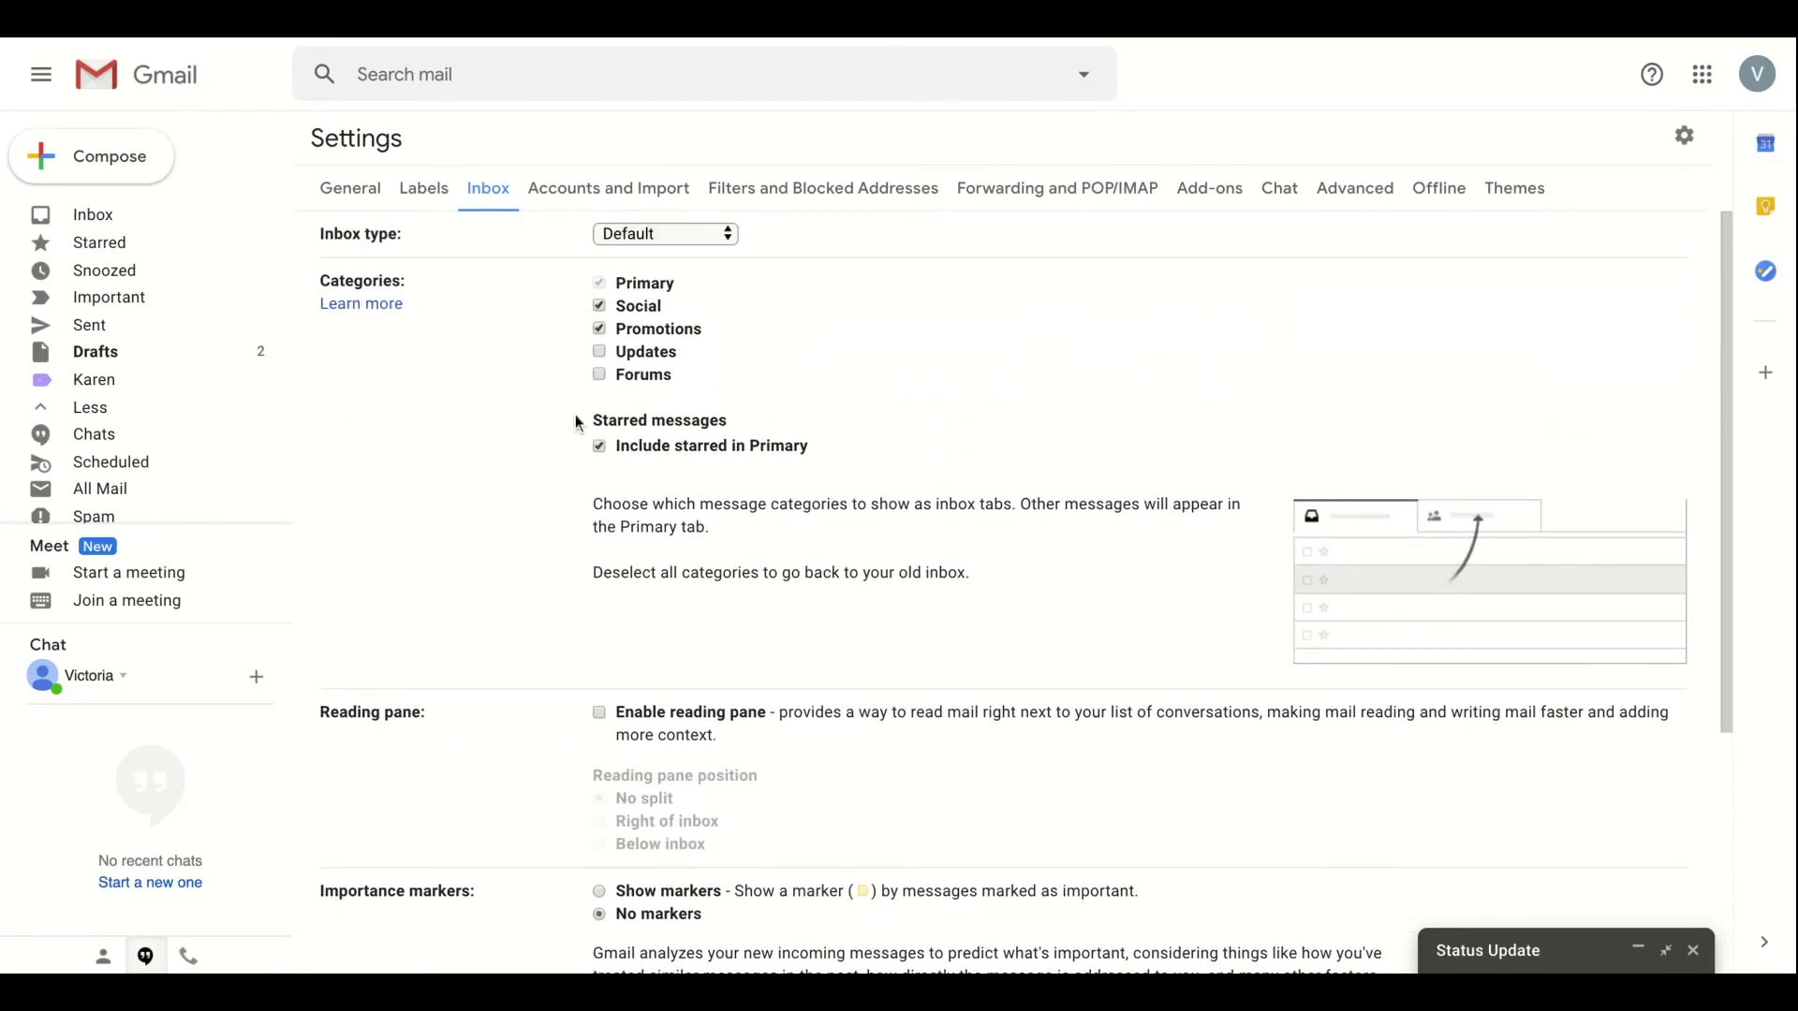
pyautogui.click(606, 188)
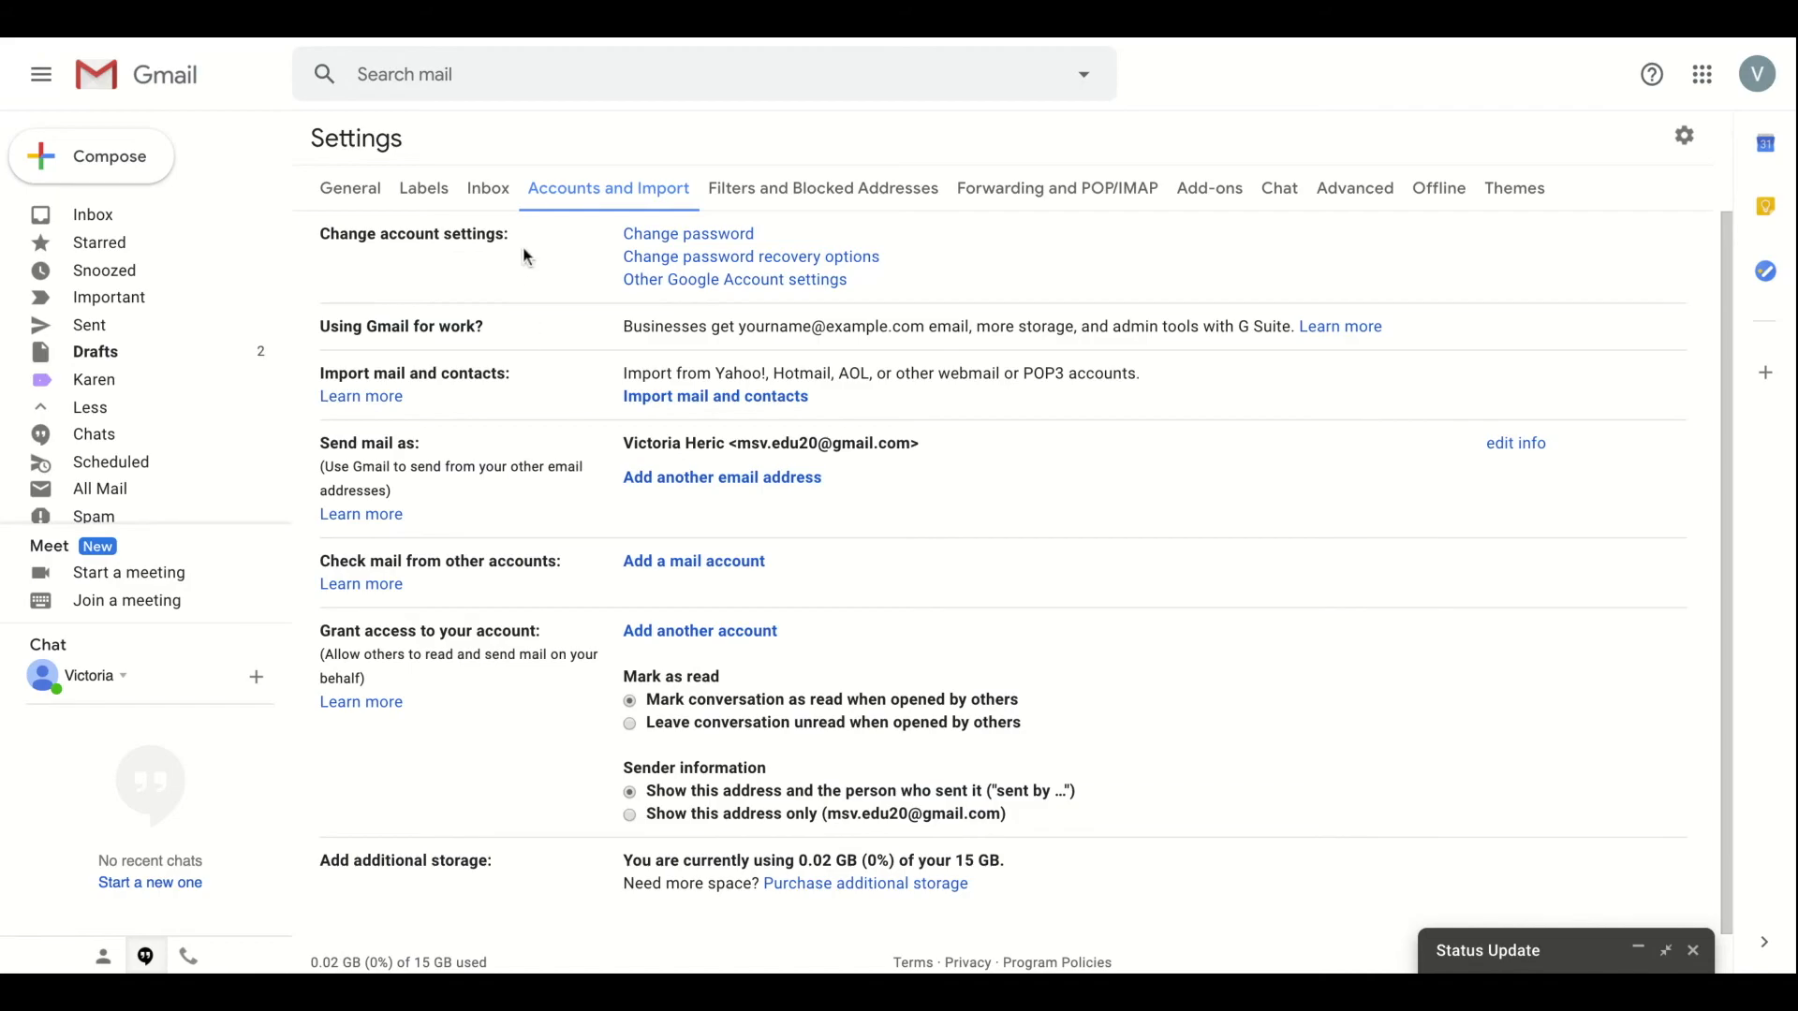
# - Turn off the Promotions and Social categories in the Inbox settings, keep the Default inbox type, and save the changes
pyautogui.click(491, 207)
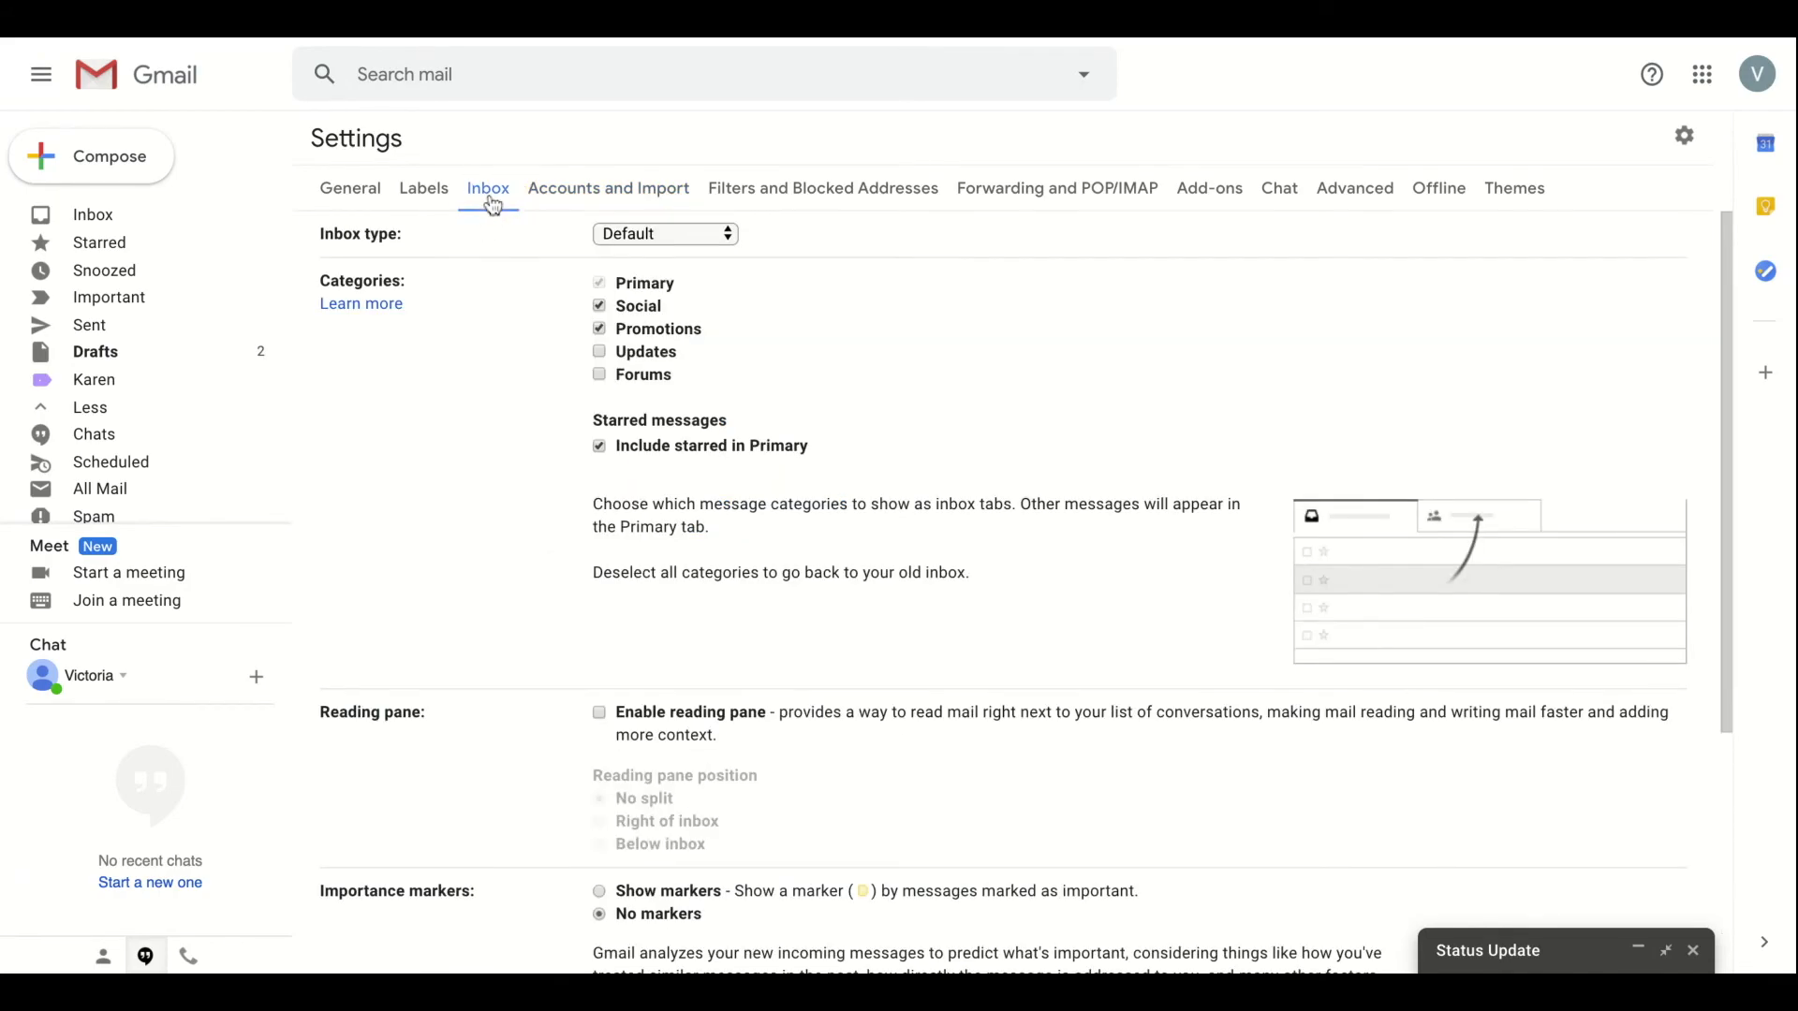
pyautogui.click(601, 329)
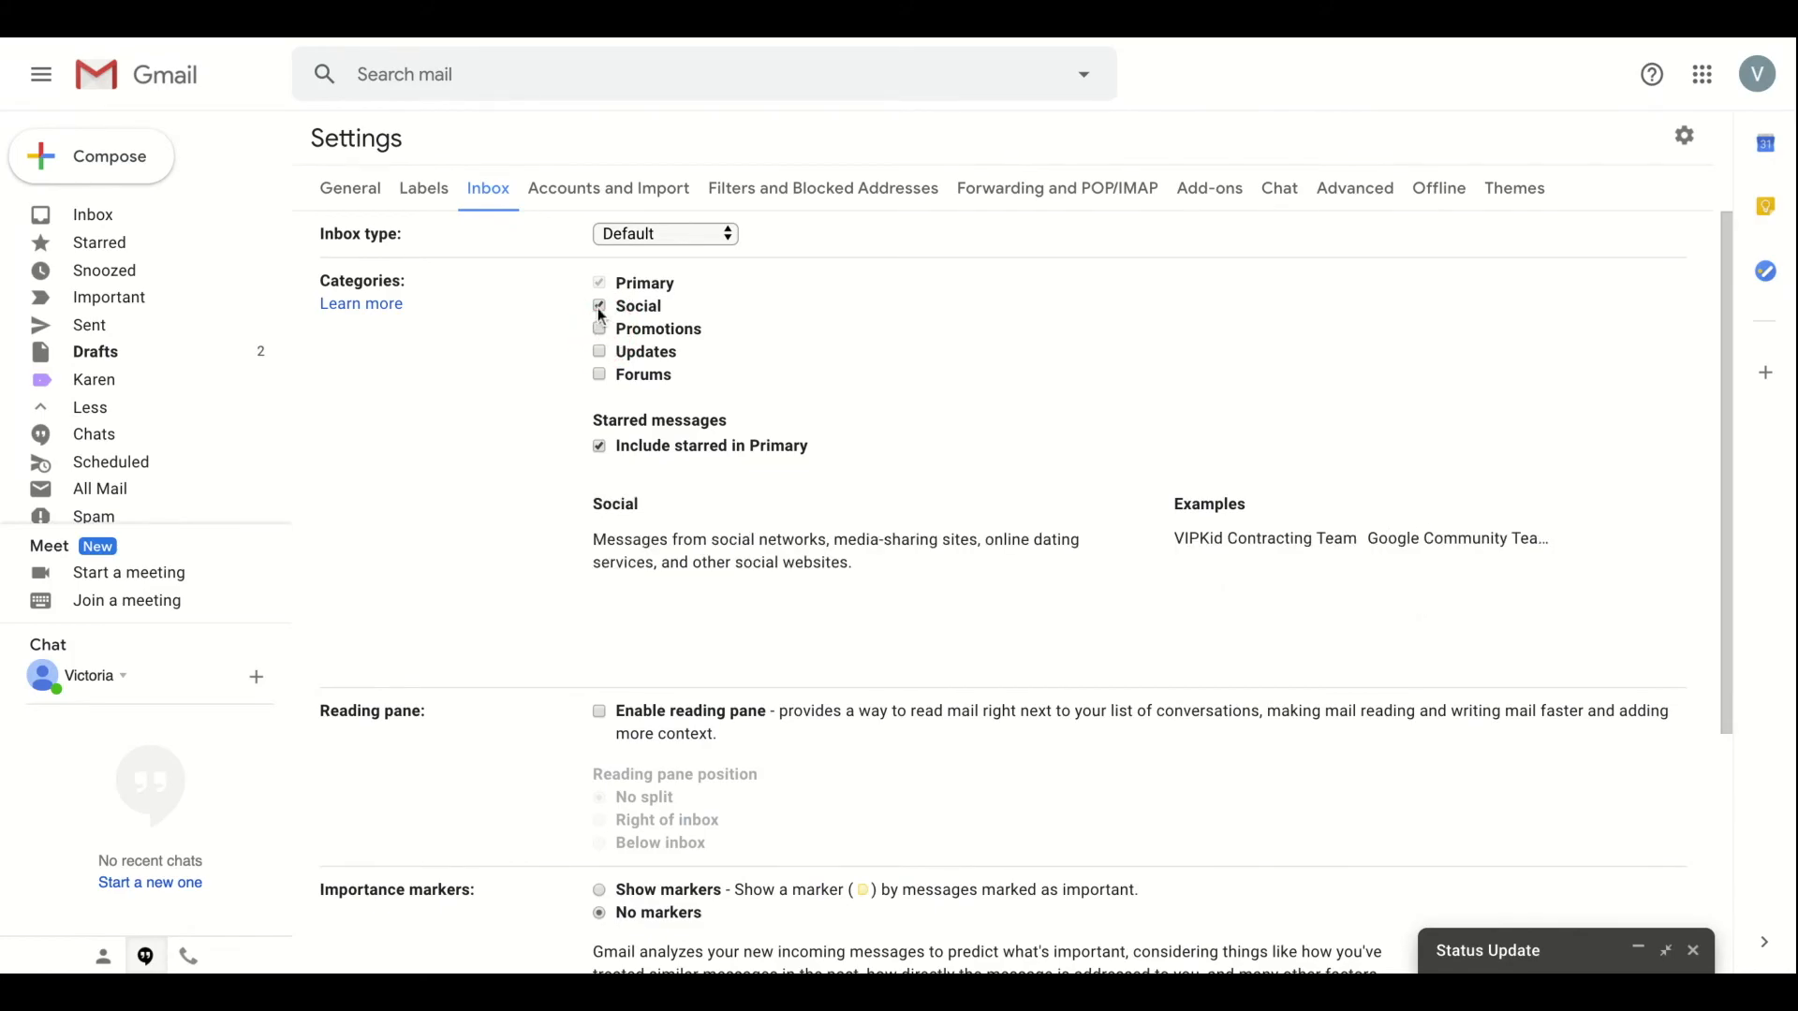
pyautogui.click(600, 306)
pyautogui.click(684, 244)
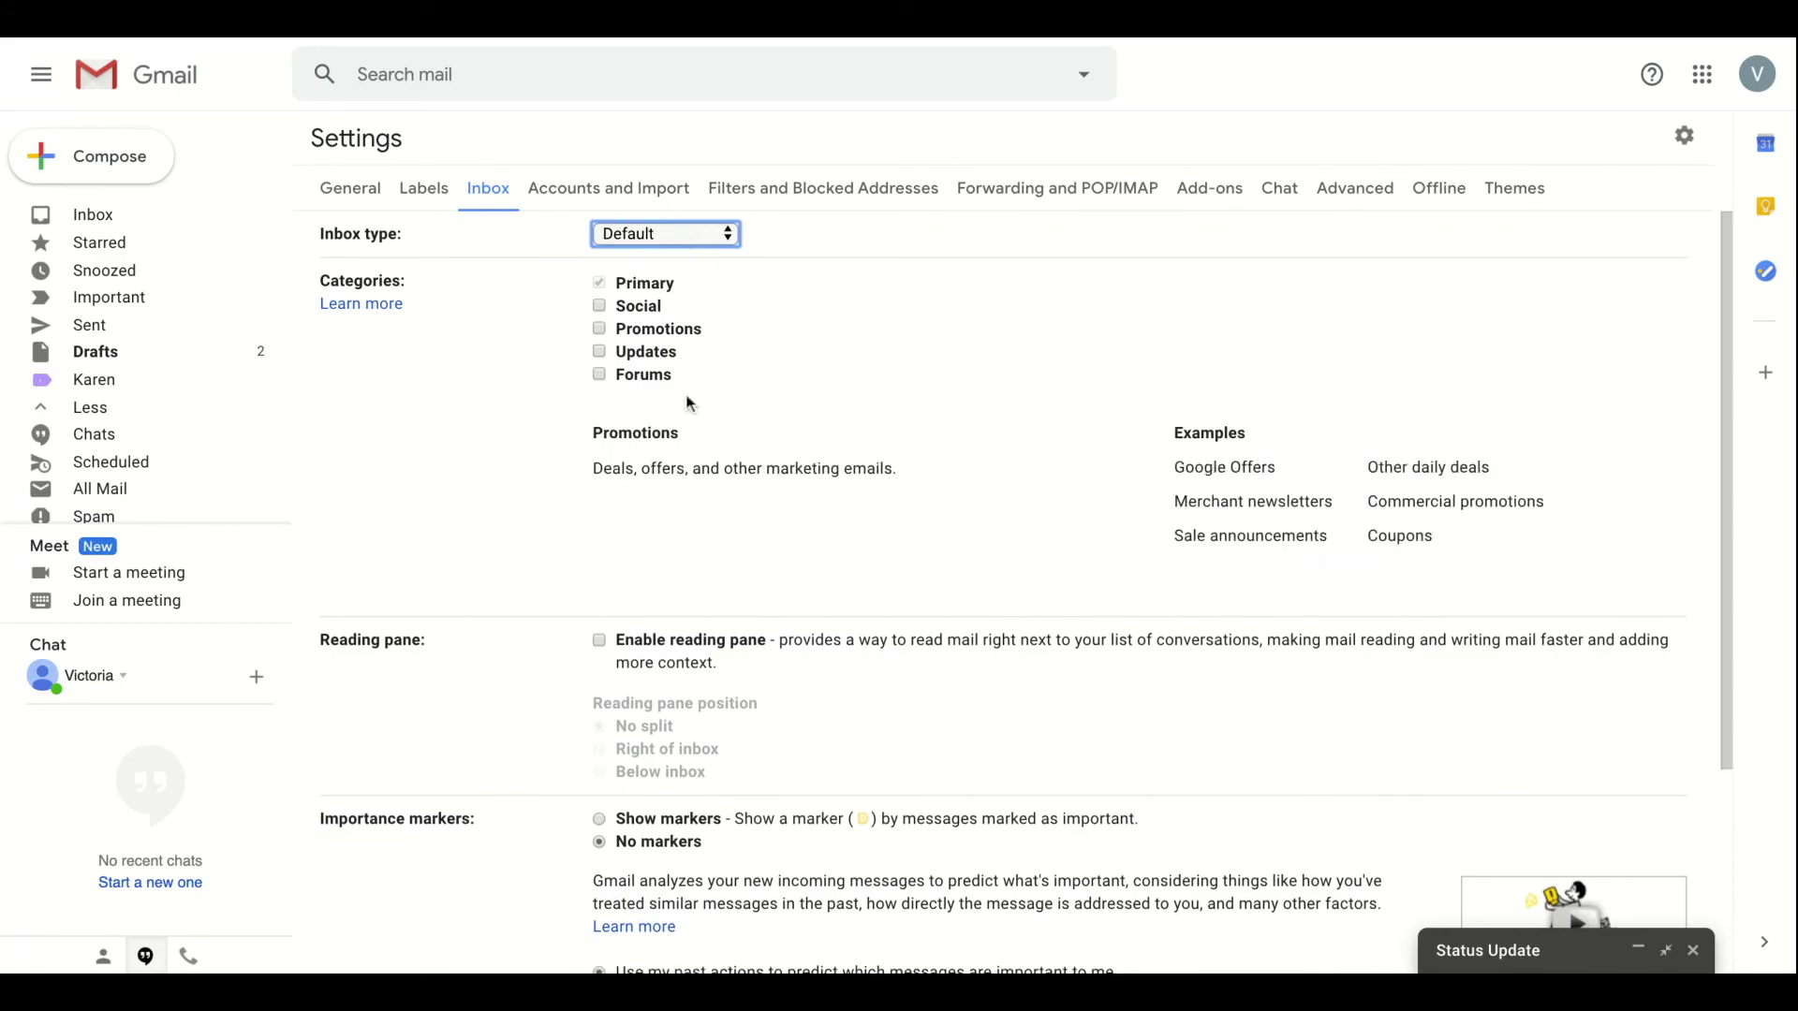
pyautogui.scroll(-3, 676, 530)
pyautogui.scroll(-1, 678, 537)
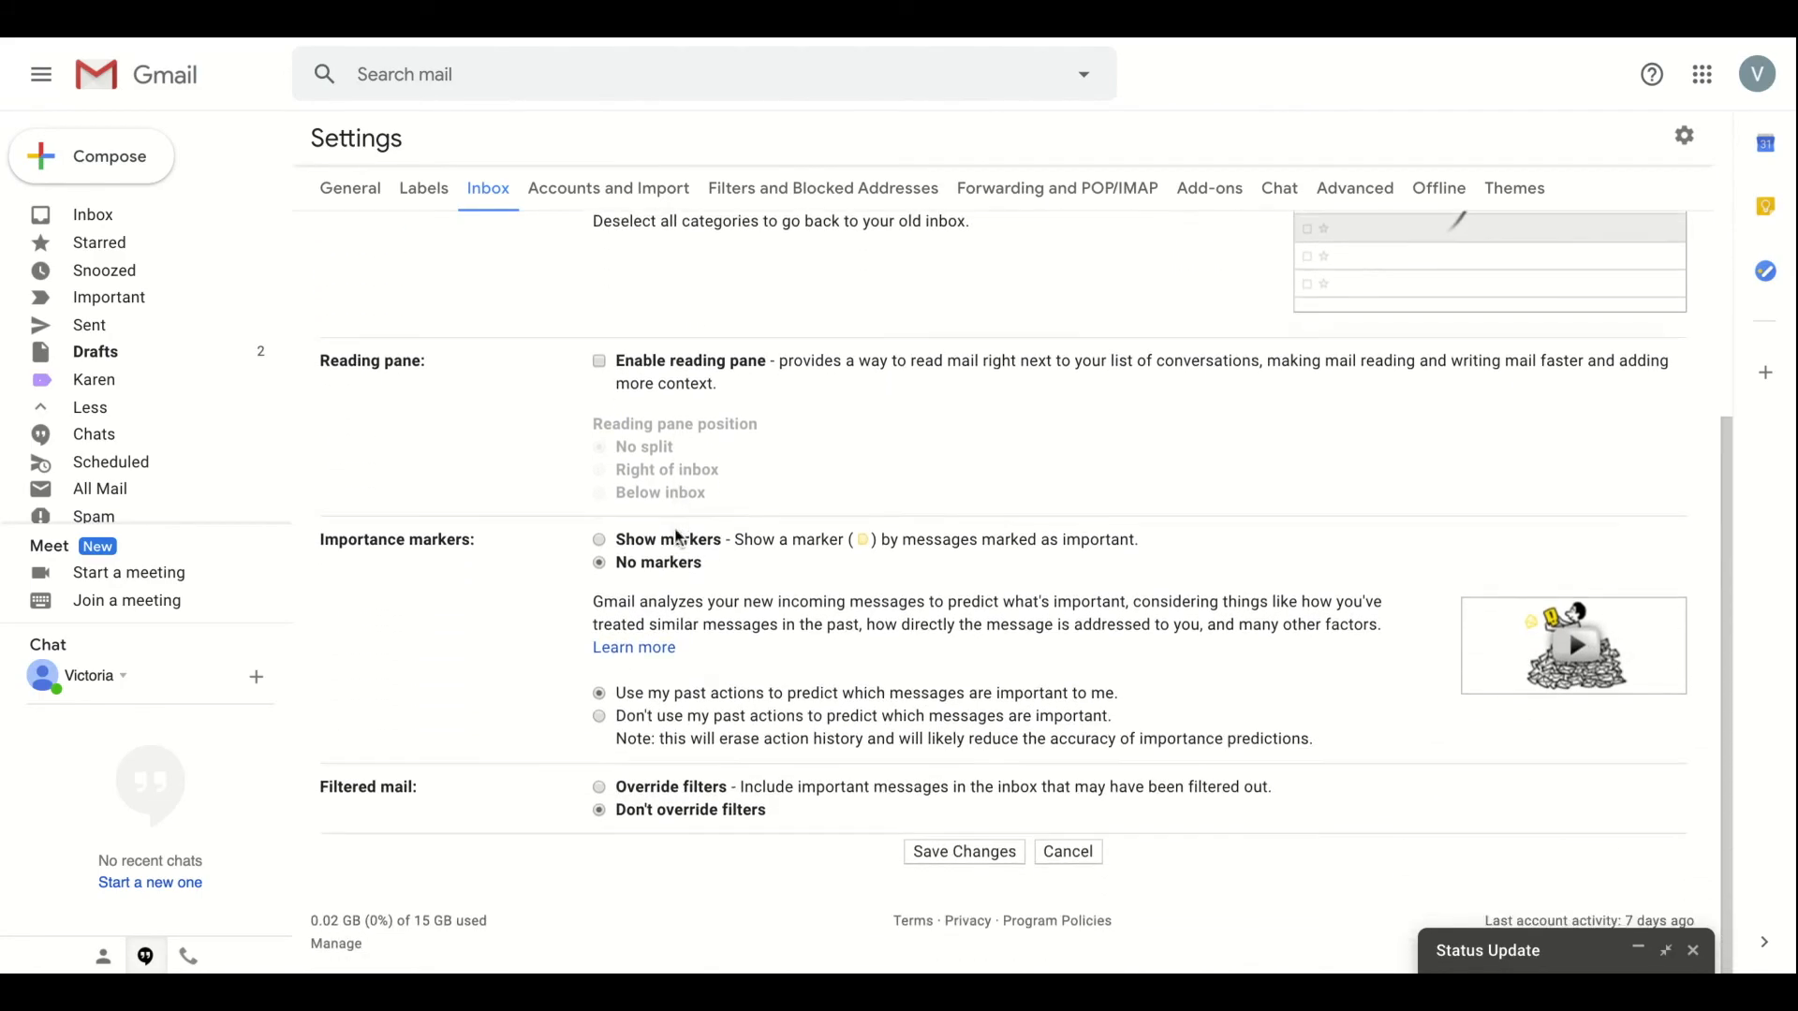
pyautogui.click(947, 862)
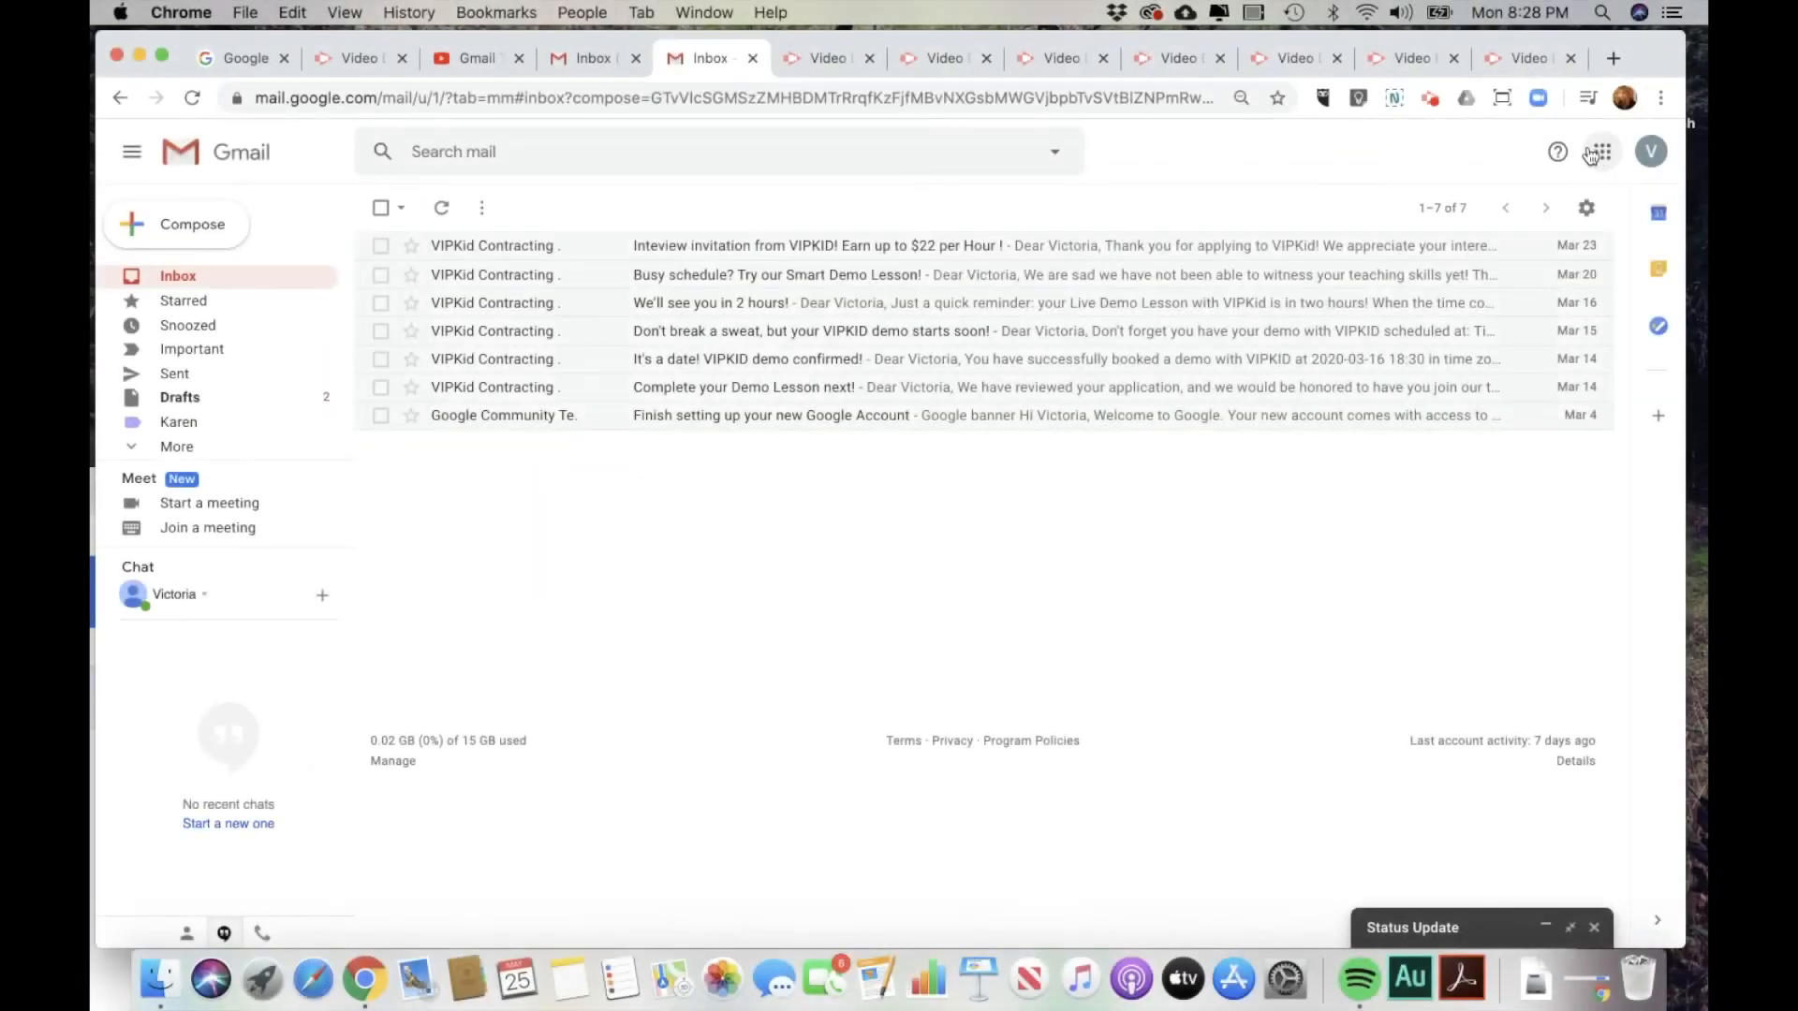
# - Switch to Google Contacts from the Gmail inbox
pyautogui.click(1603, 151)
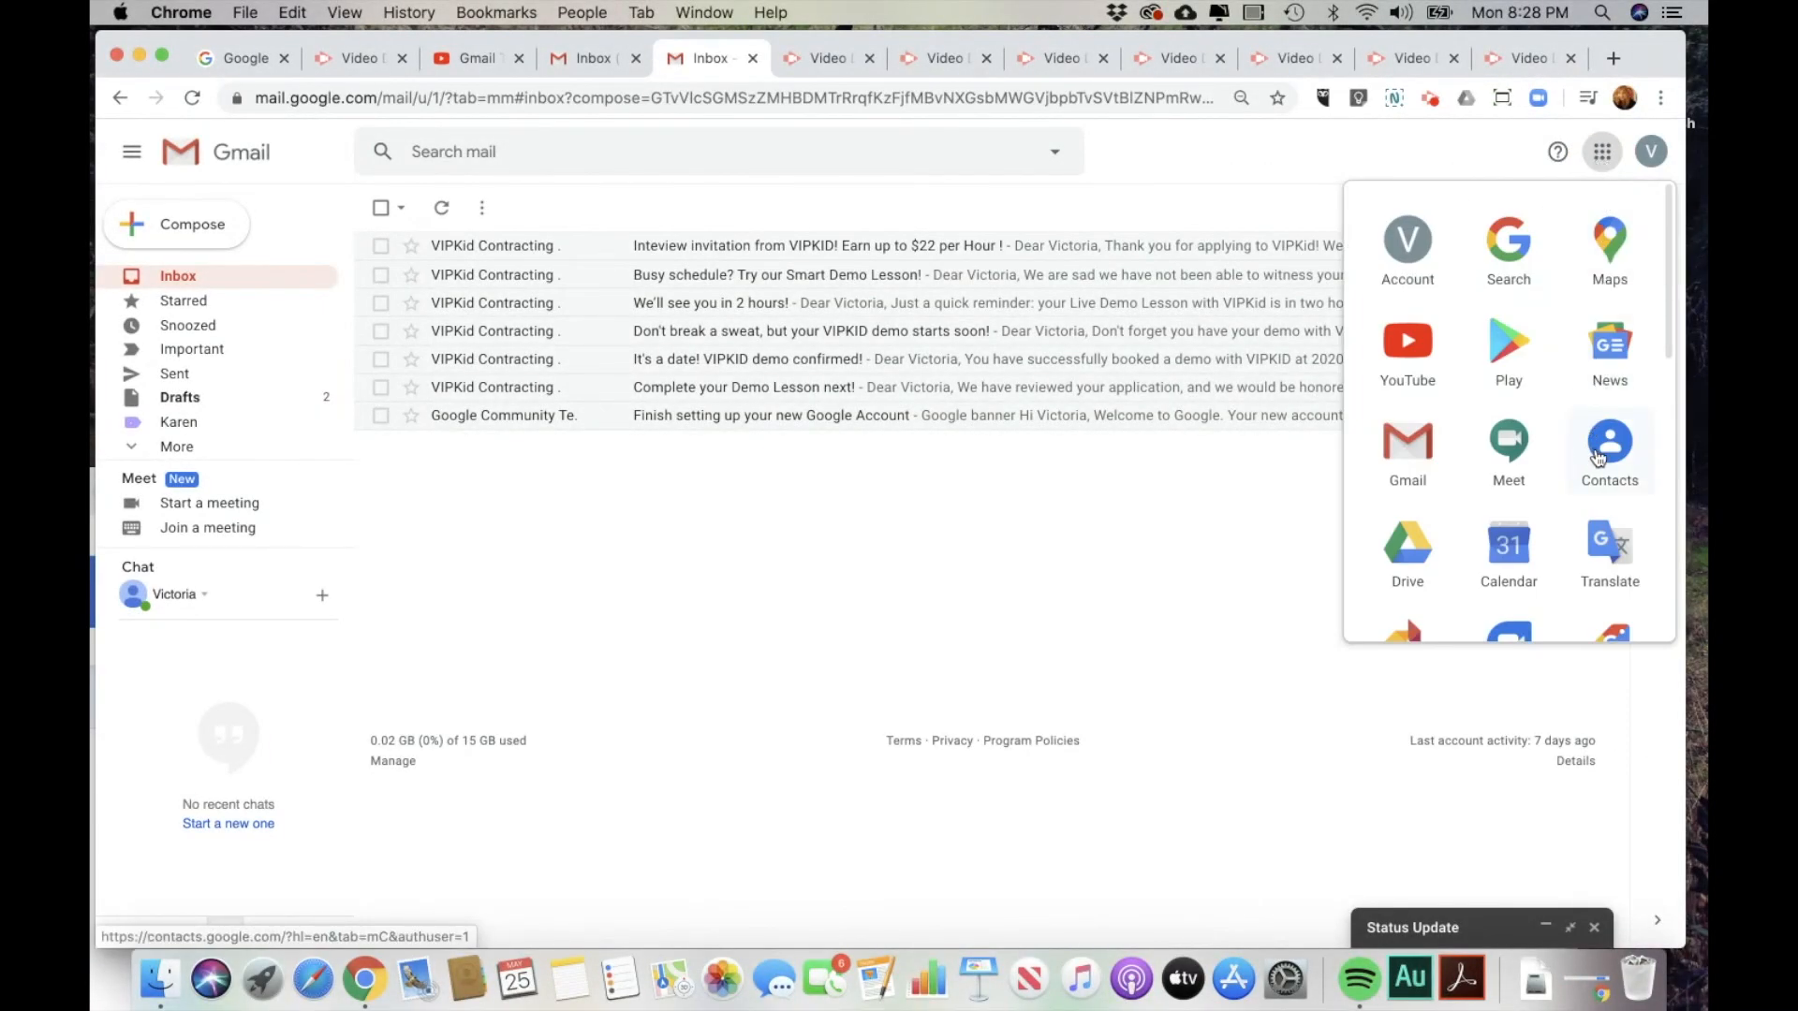
pyautogui.click(1610, 446)
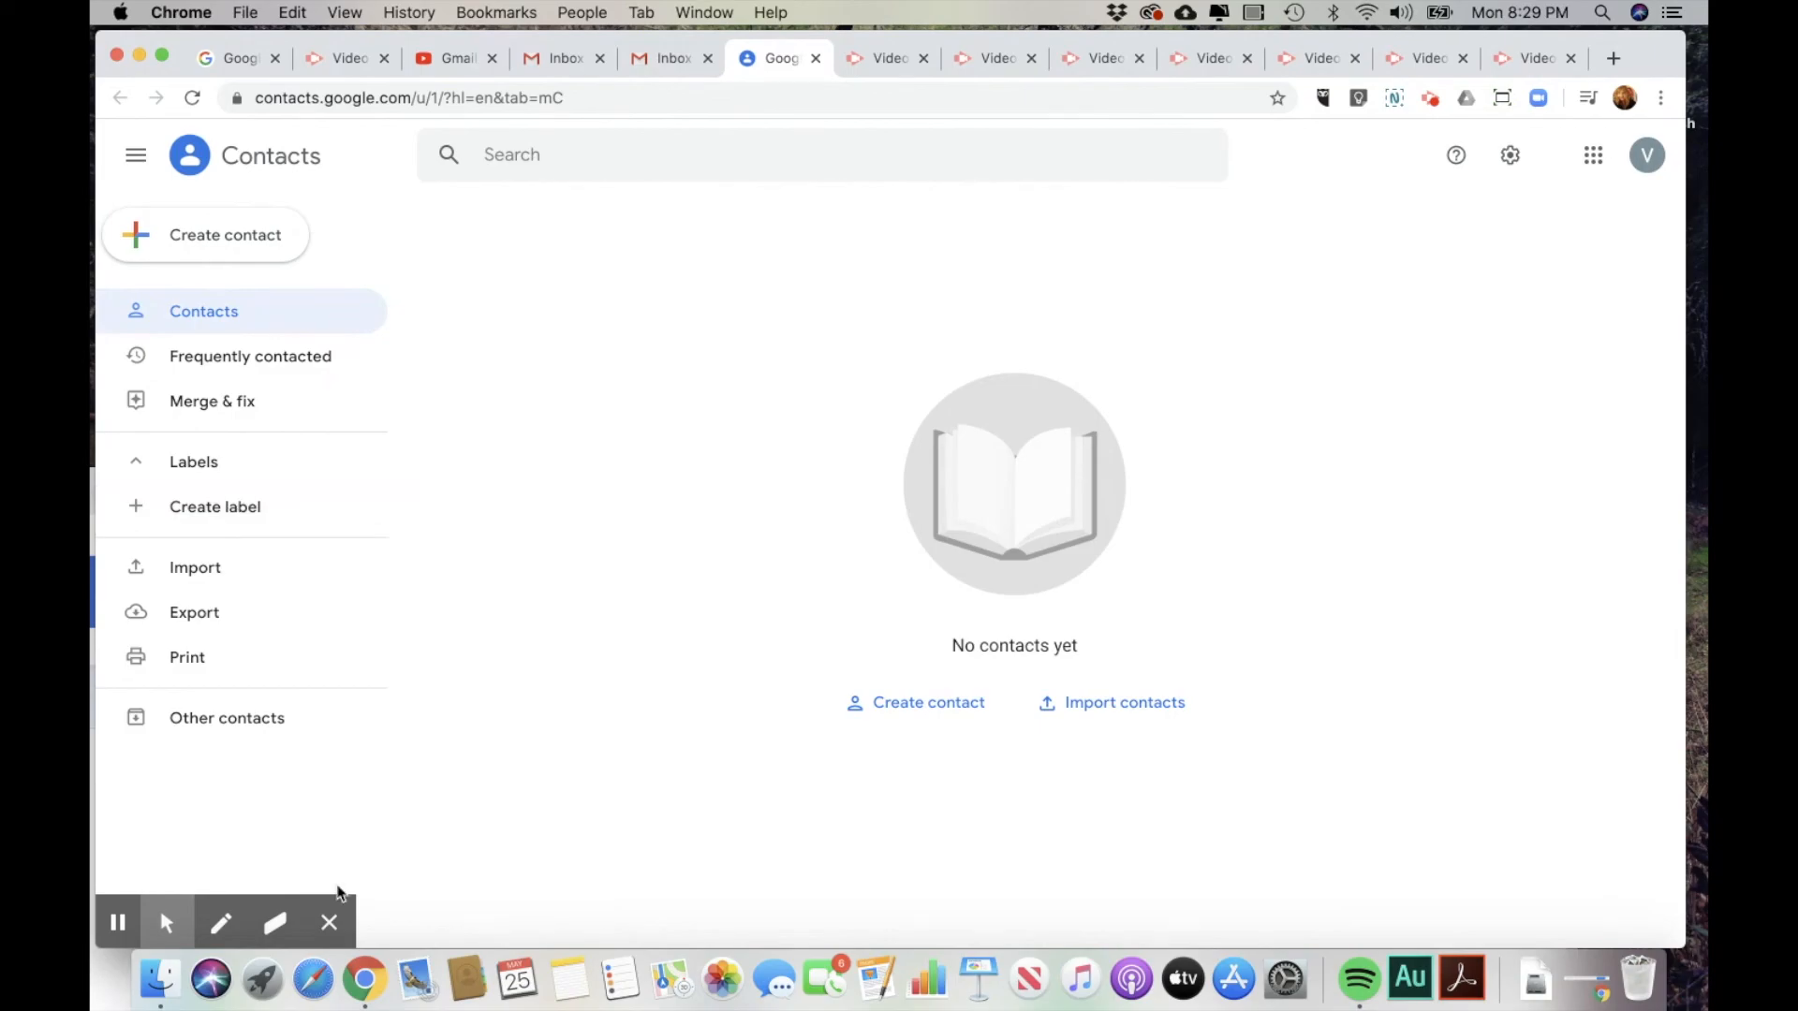
pyautogui.click(329, 923)
# - Show the blank form for creating a single contact, cancel it, and return to the Gmail inbox
pyautogui.click(223, 241)
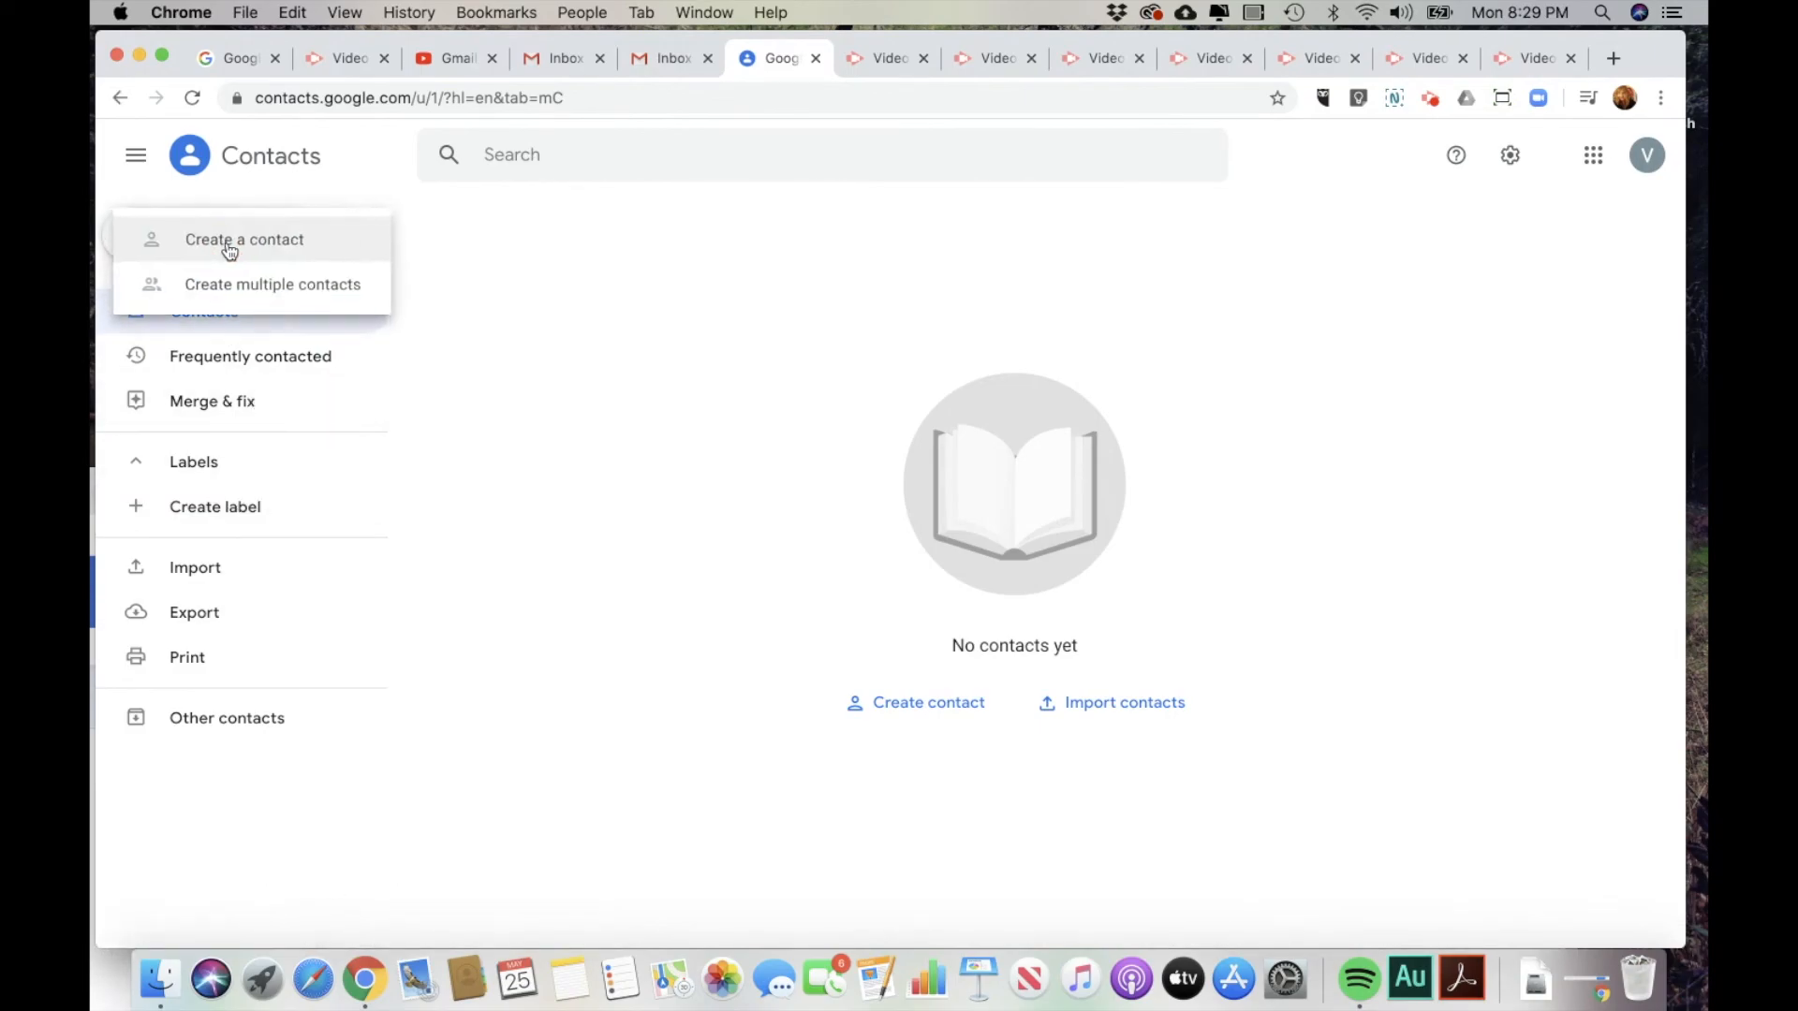
pyautogui.click(293, 239)
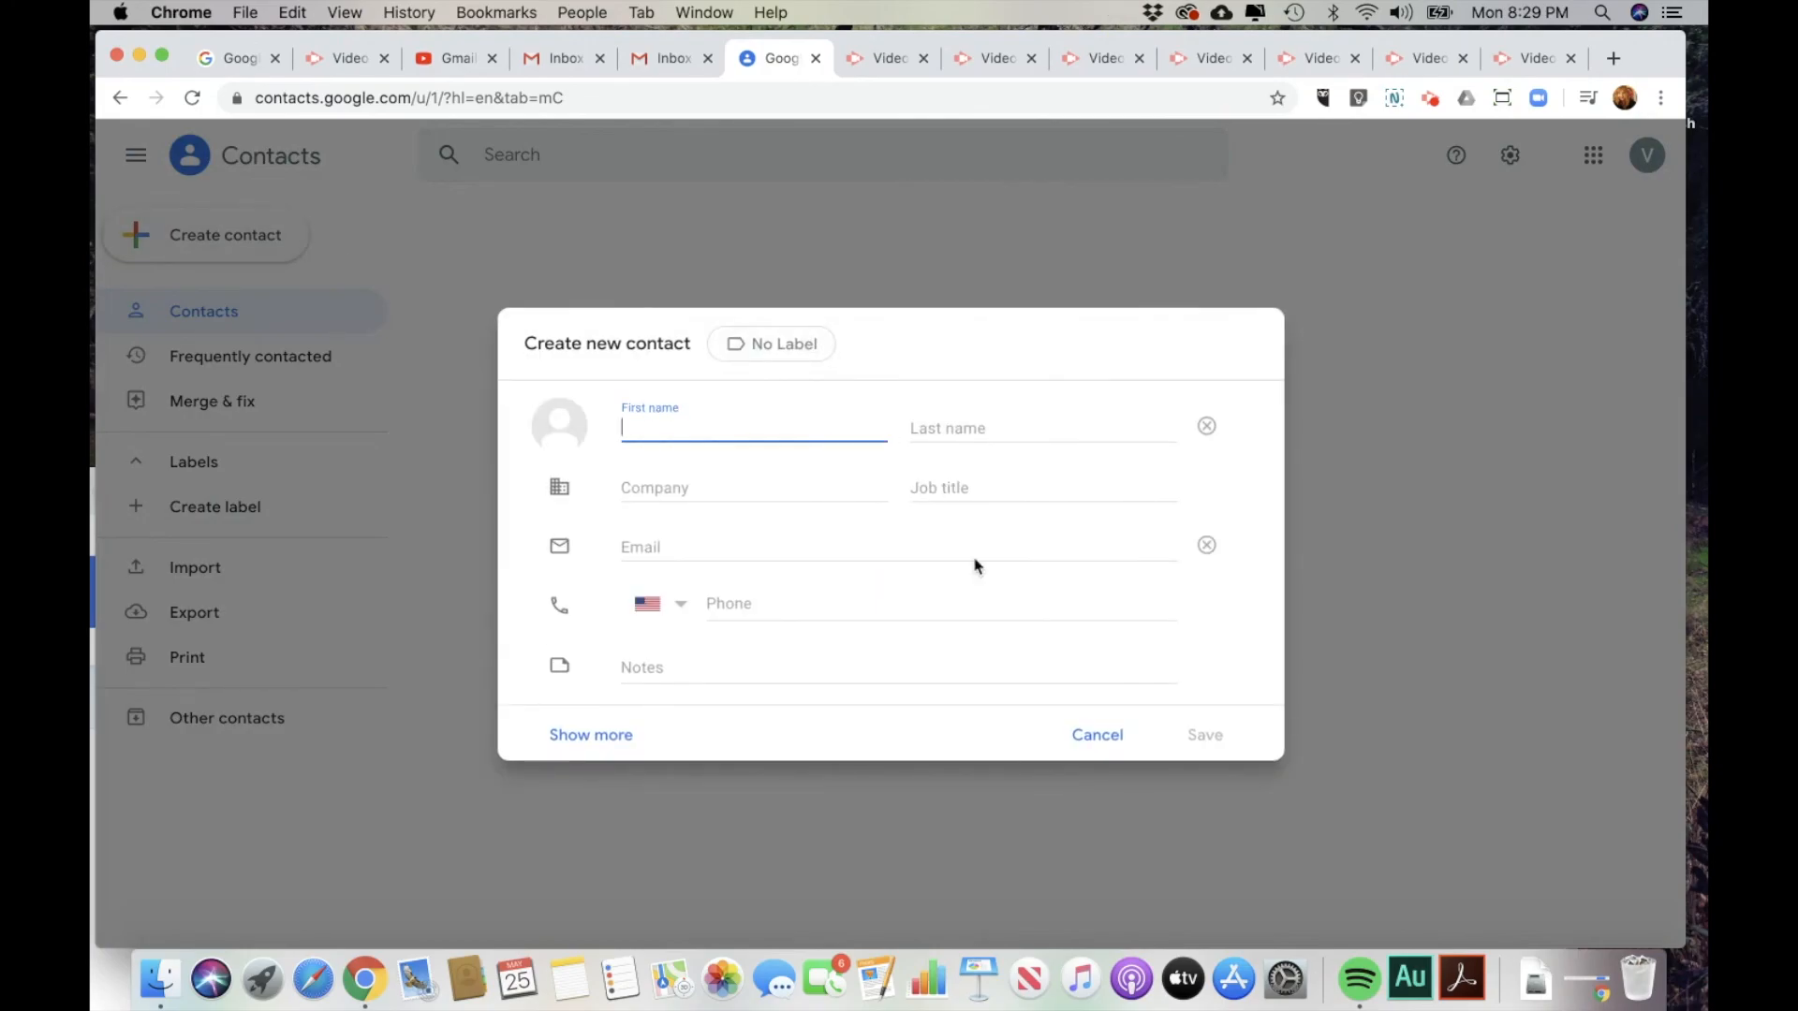
pyautogui.click(1117, 742)
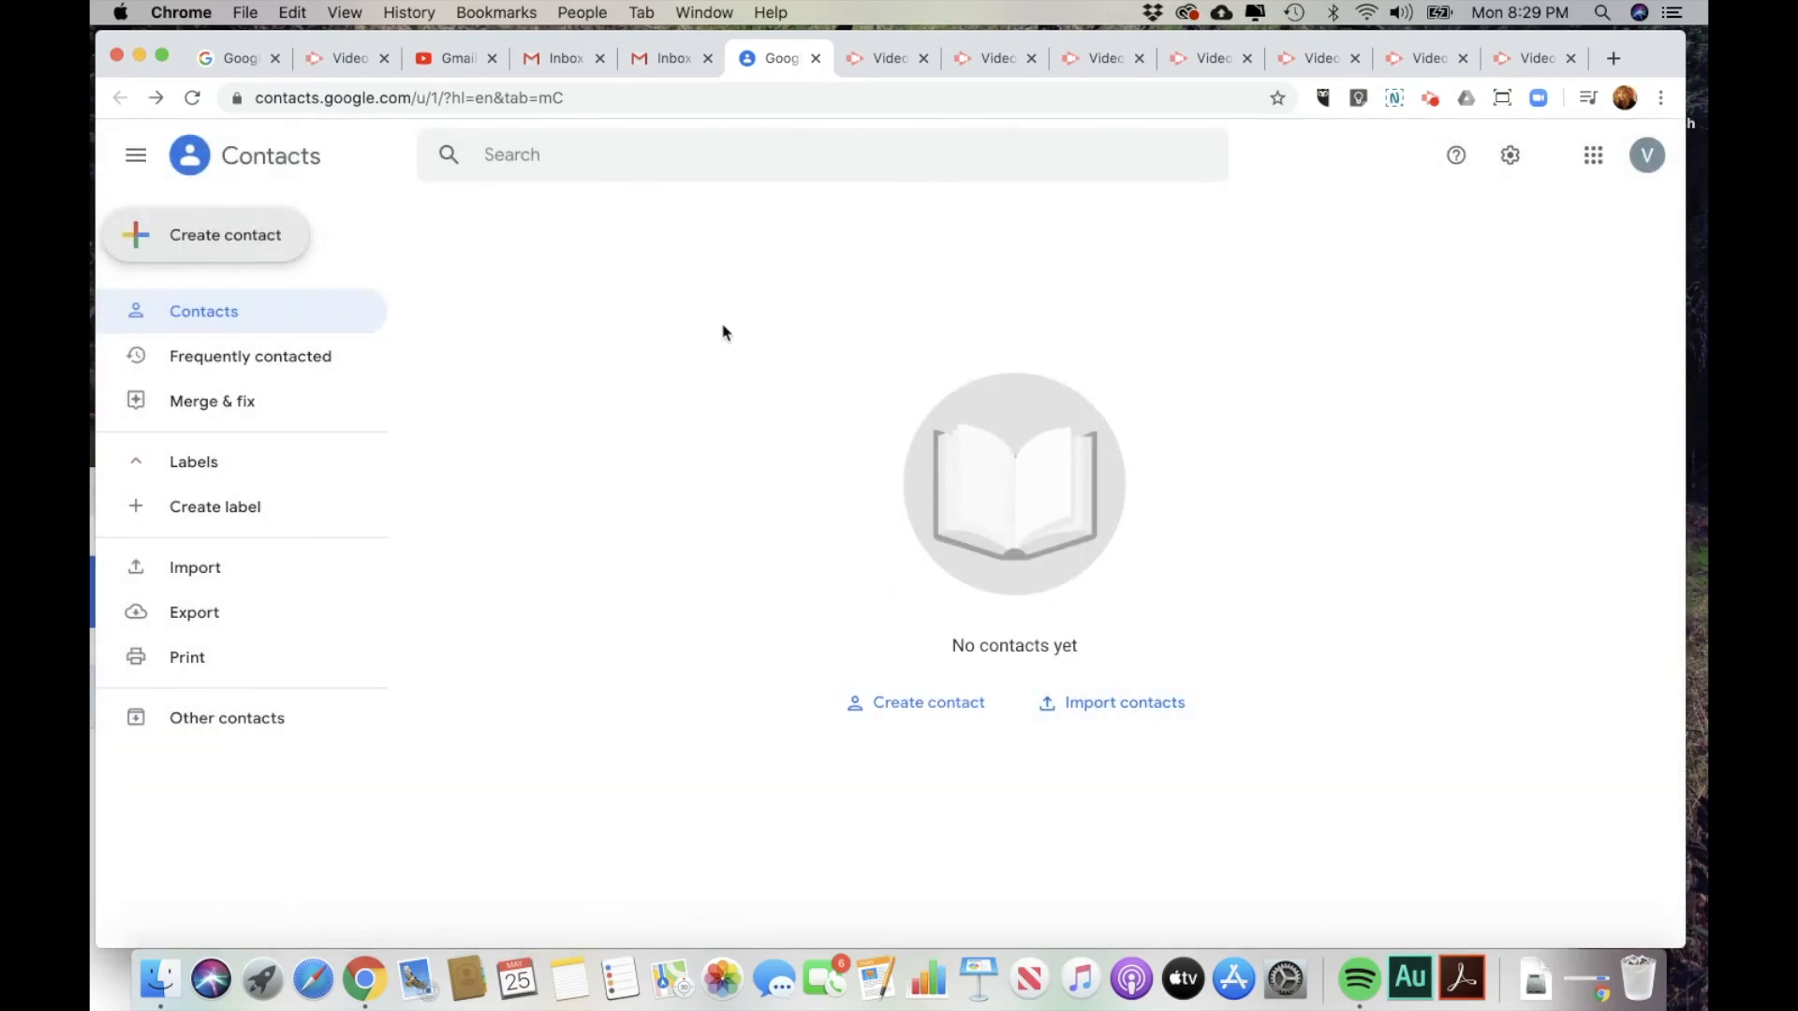
pyautogui.click(657, 62)
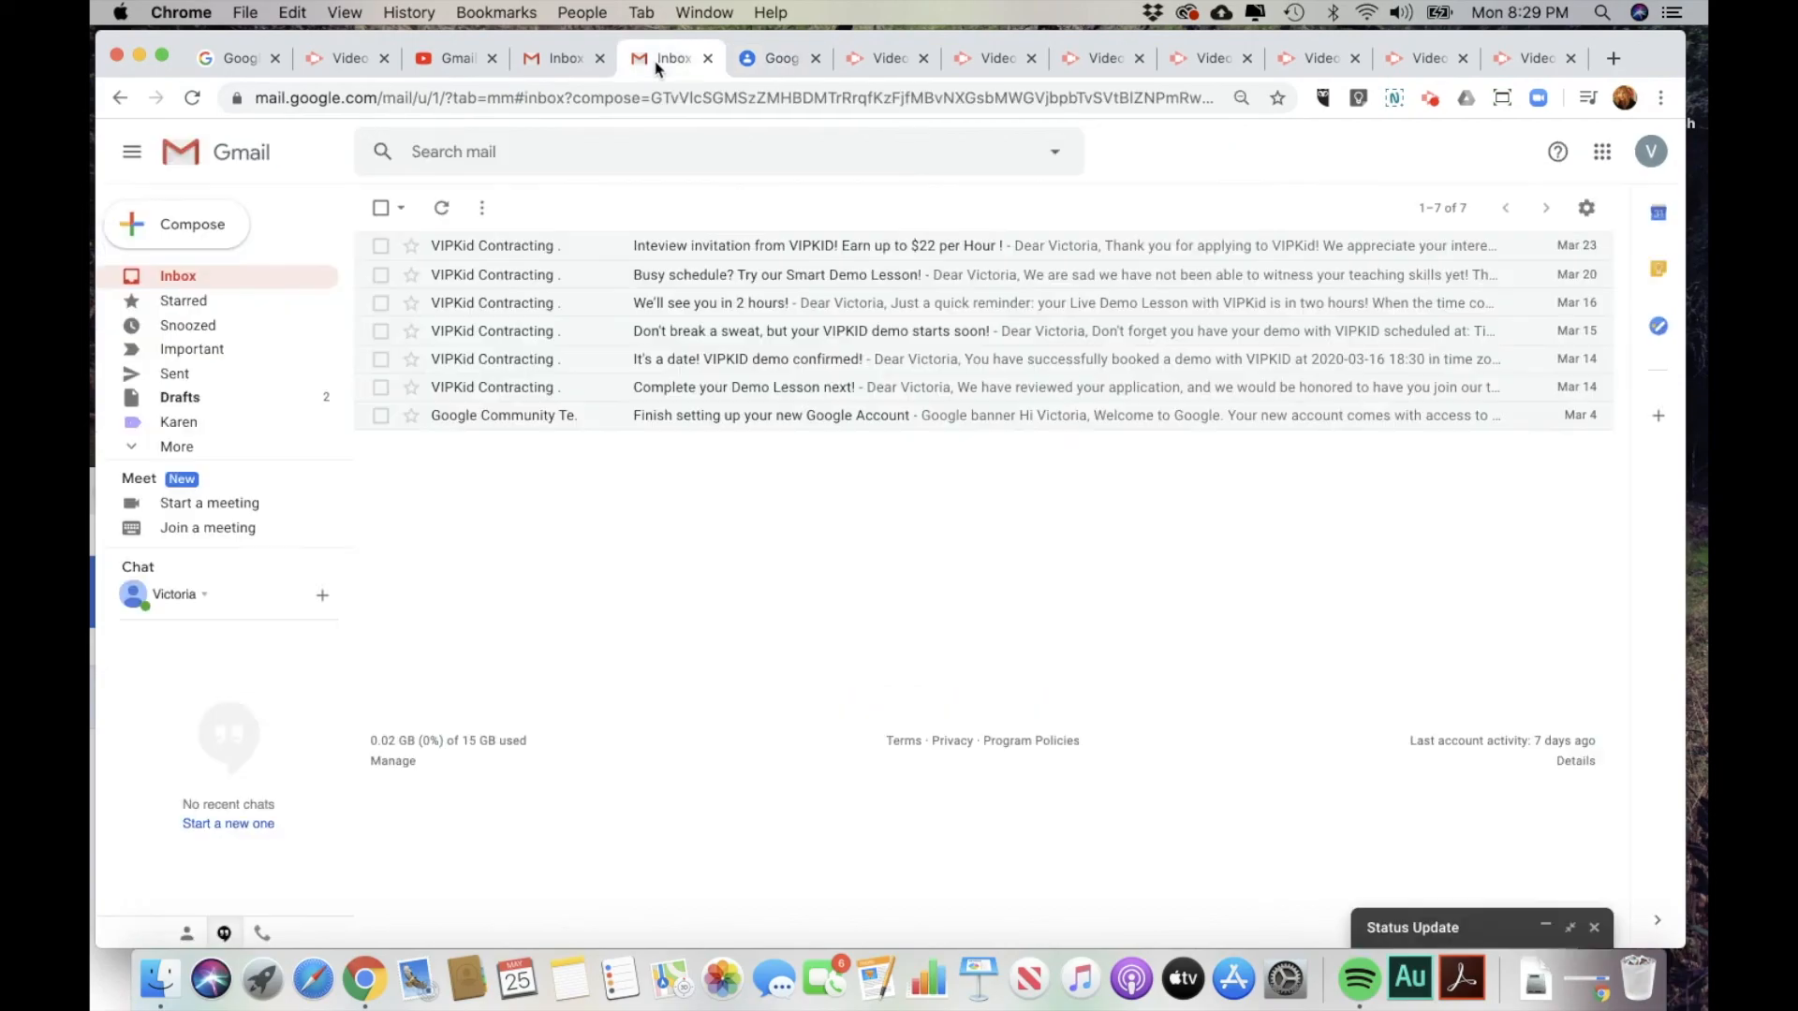